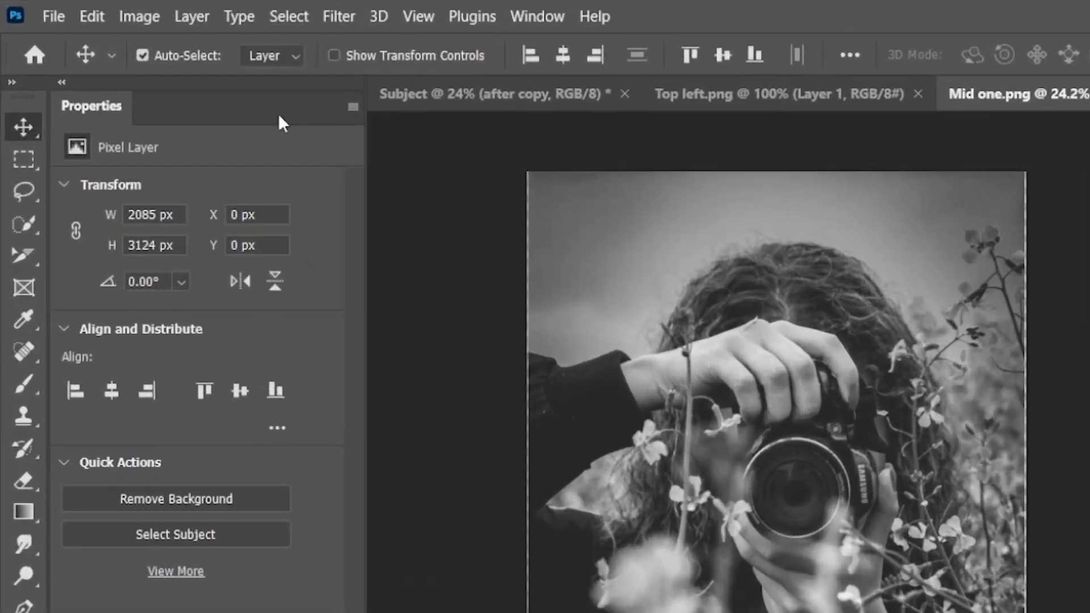
Create a new 1920 x 1080 px document at 72 pixels/inch in RGB Color with a white background.
click(54, 16)
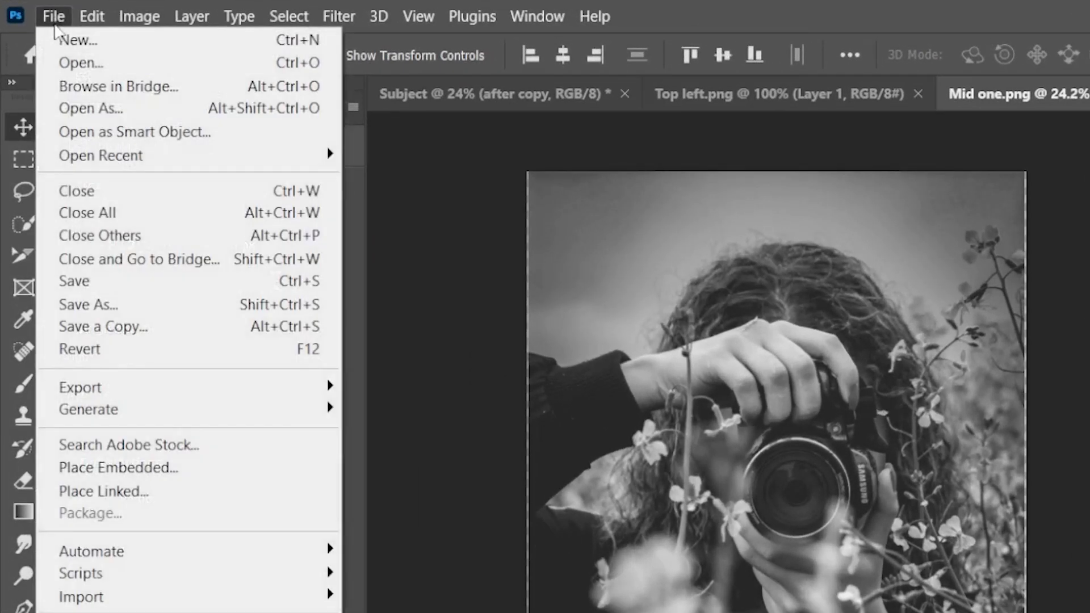
click(100, 38)
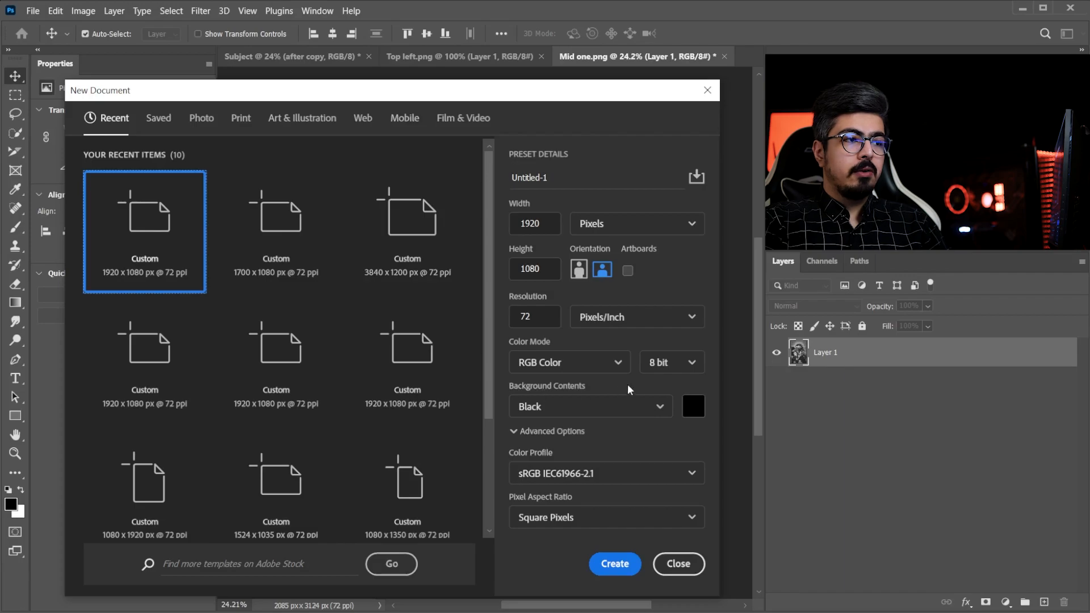
click(658, 406)
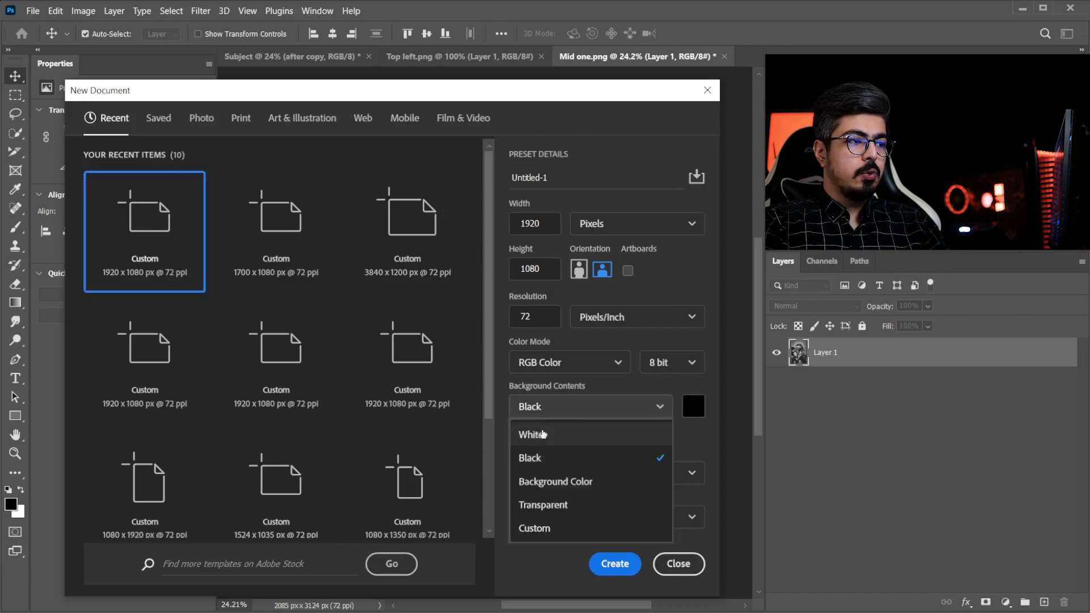
click(543, 434)
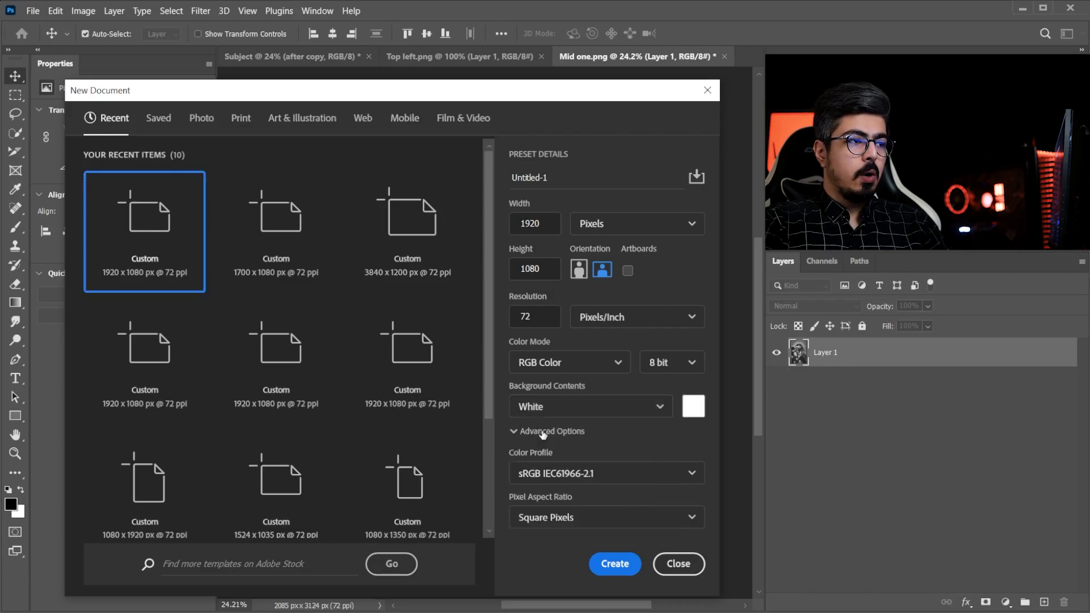
click(621, 564)
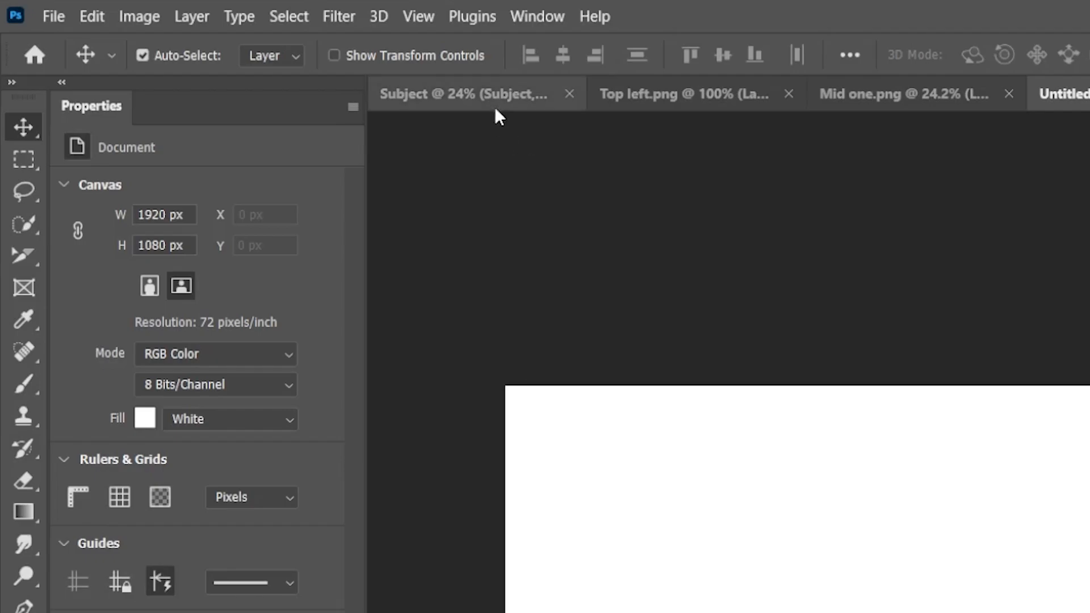
In the Subject document, select the woman automatically using the Quick Selection tool's Select Subject command.
click(293, 62)
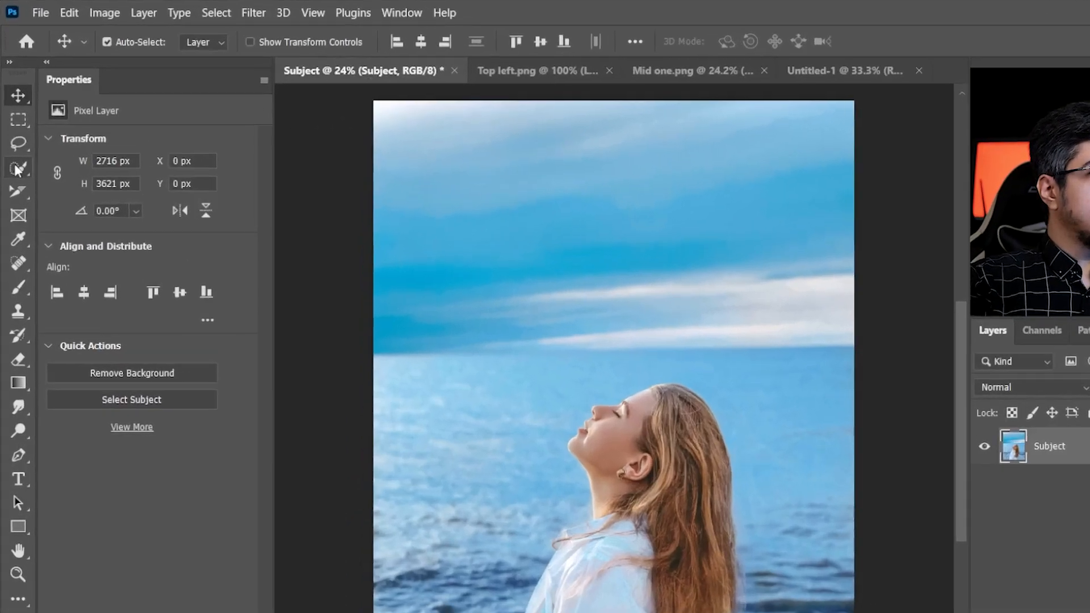
click(15, 133)
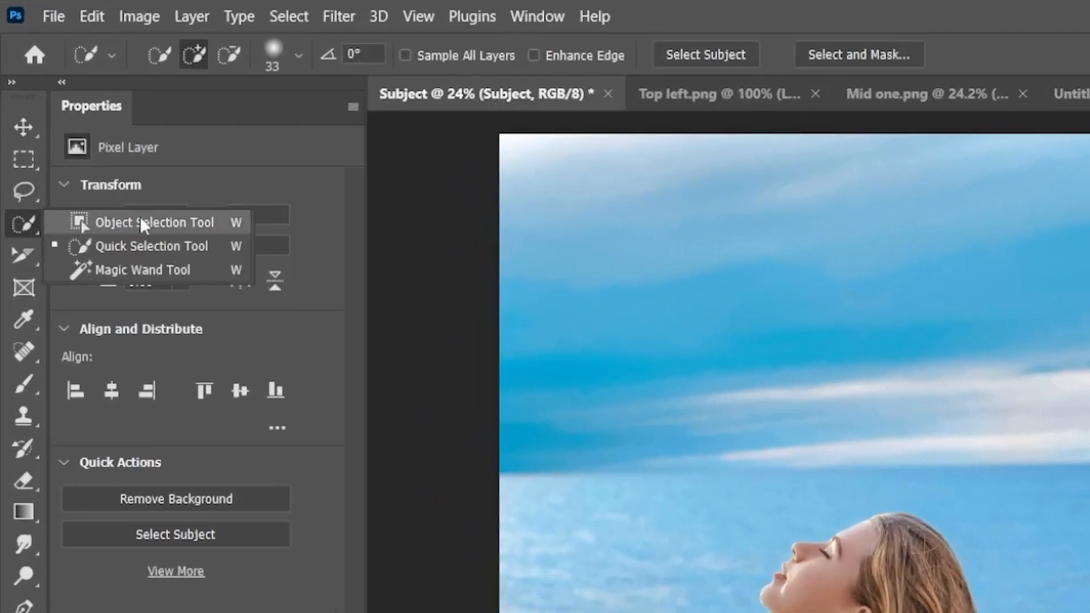
click(165, 249)
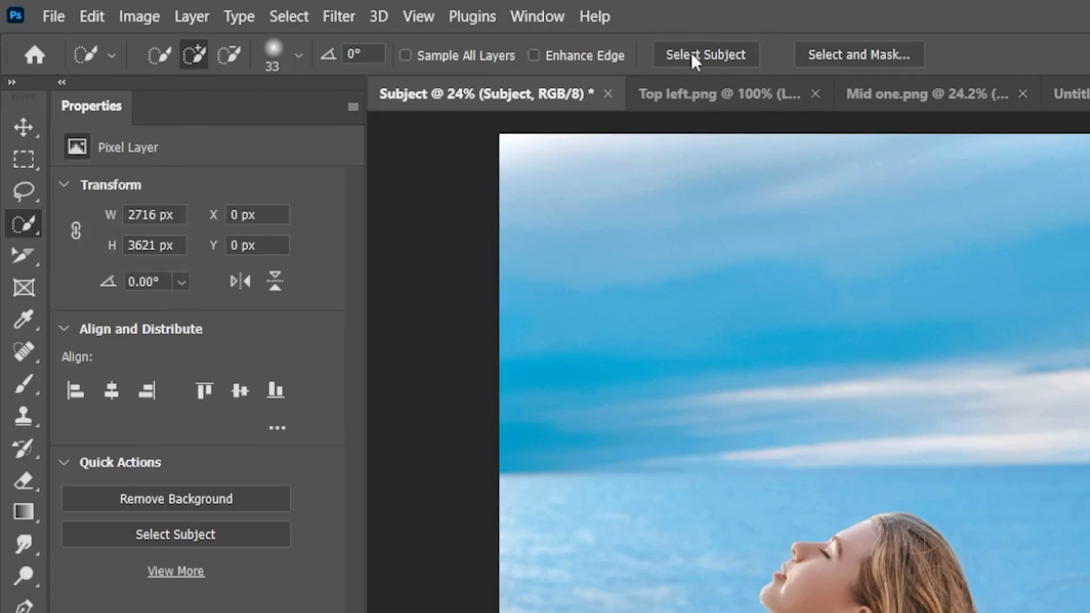
click(705, 56)
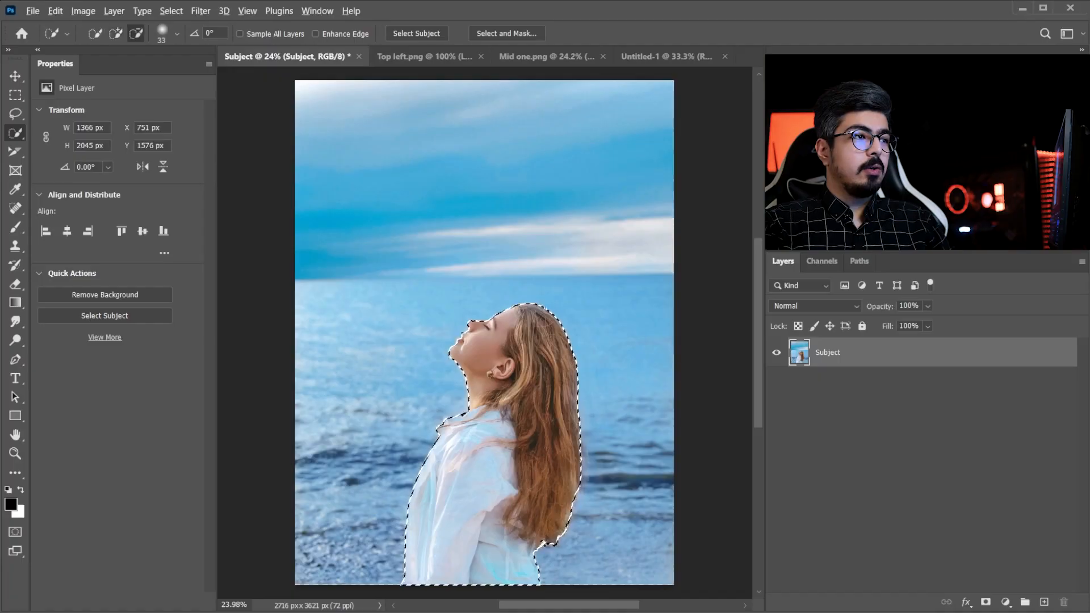
Add the missed shirt collar area below the neck to the selection with the Lasso tool.
scroll(596, 335, up, 2)
drag(534, 398, 523, 276)
scroll(523, 276, up, 3)
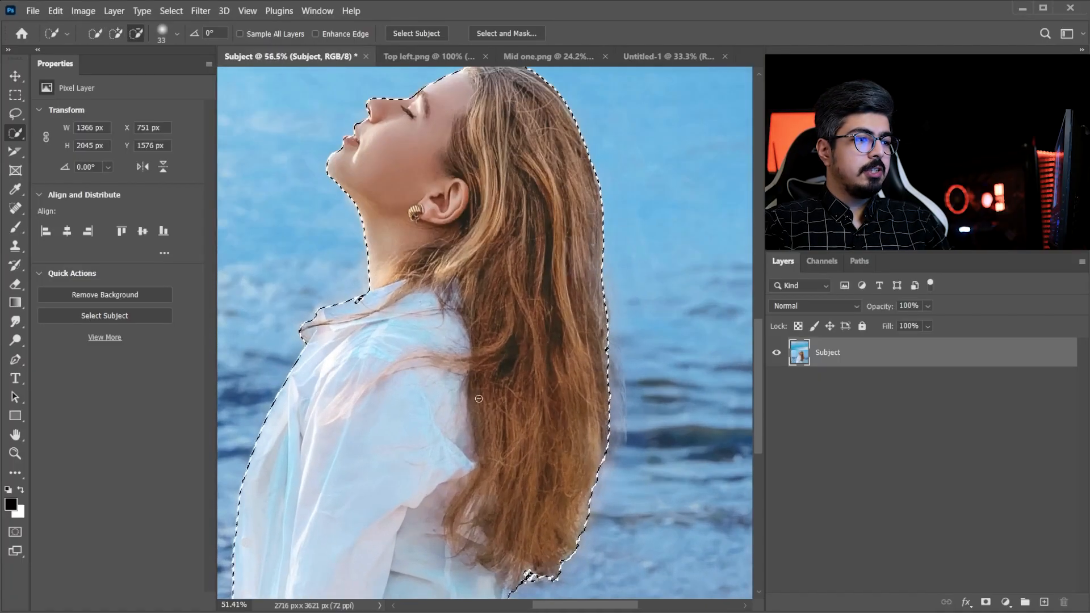
drag(404, 250, 453, 297)
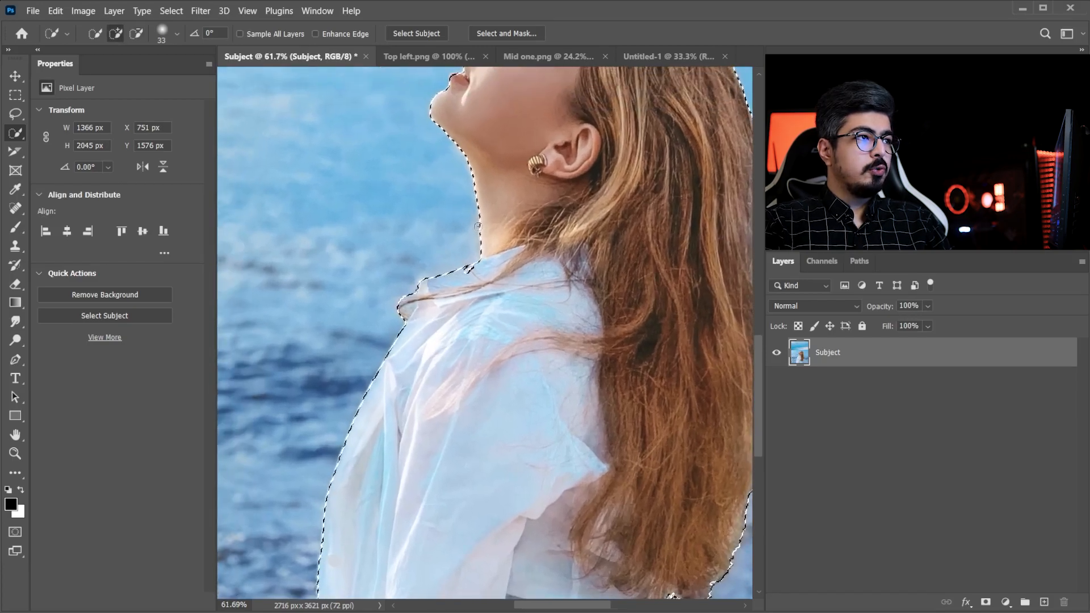
click(15, 114)
click(93, 118)
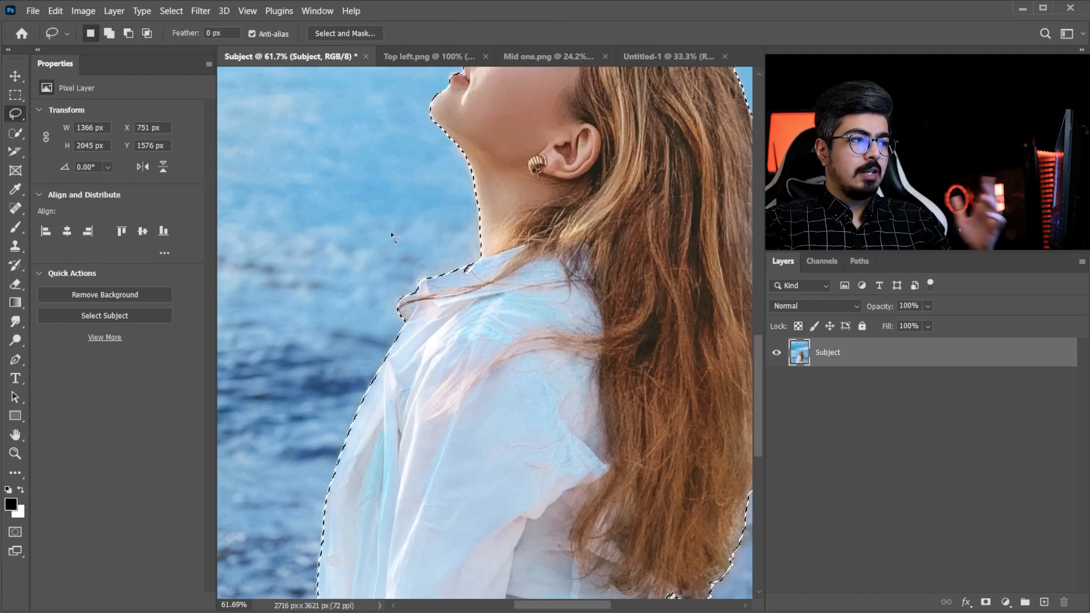
scroll(402, 284, up, 5)
mouse_move(543, 279)
mouse_down()
mouse_move(484, 297)
mouse_move(483, 327)
mouse_up()
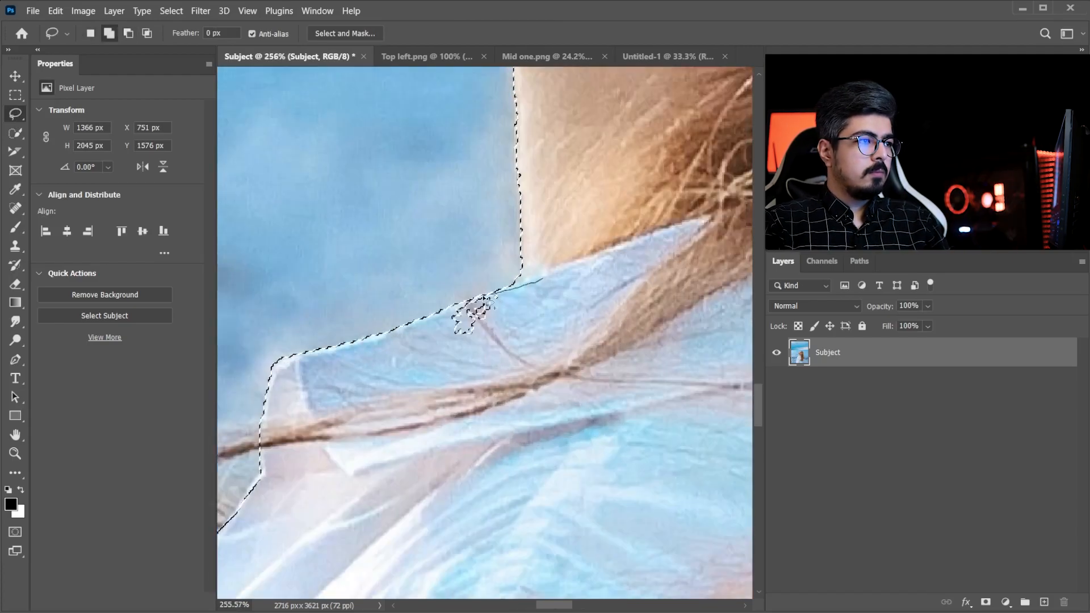
Add the missed edge of the woman's lips to the selection with the Lasso tool.
scroll(522, 267, up, 3)
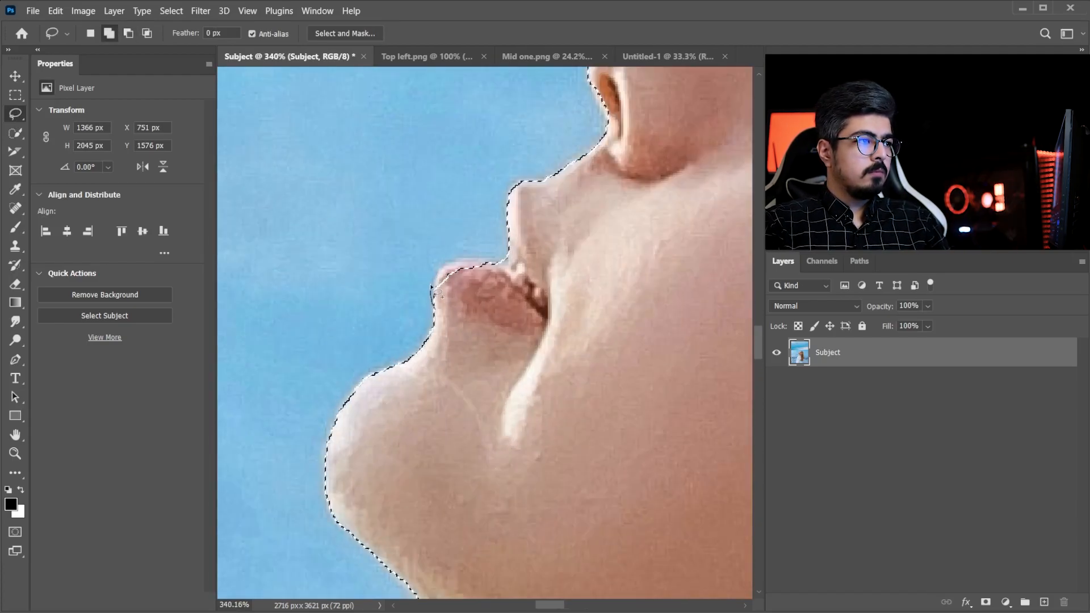
scroll(543, 224, up, 2)
drag(543, 223, 443, 297)
scroll(559, 425, down, 8)
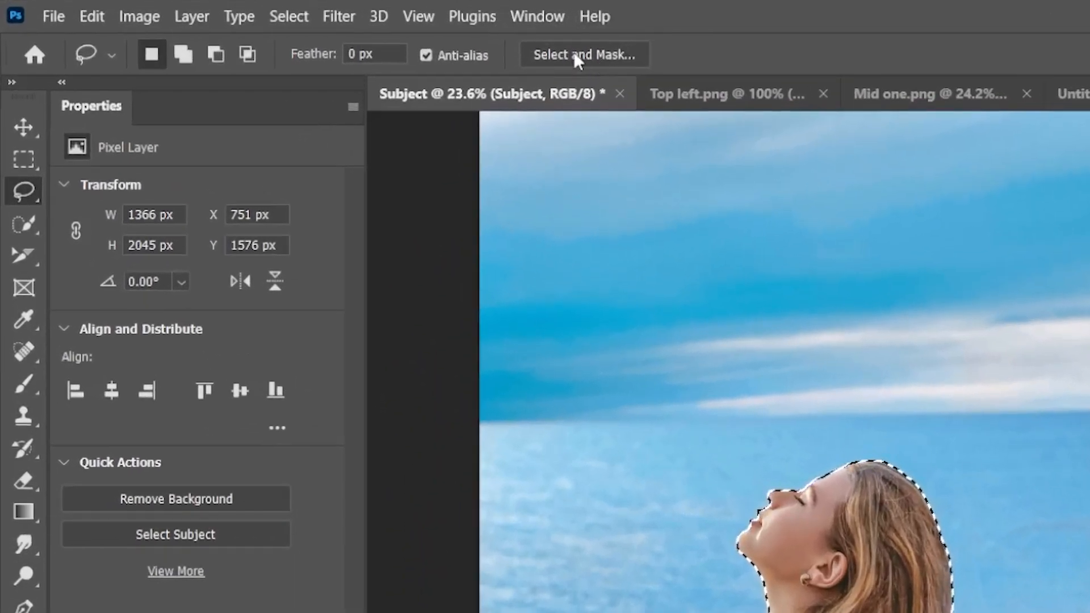
Open the selection in Select and Mask and refine the hair edge with the Refine Edge Brush.
click(610, 59)
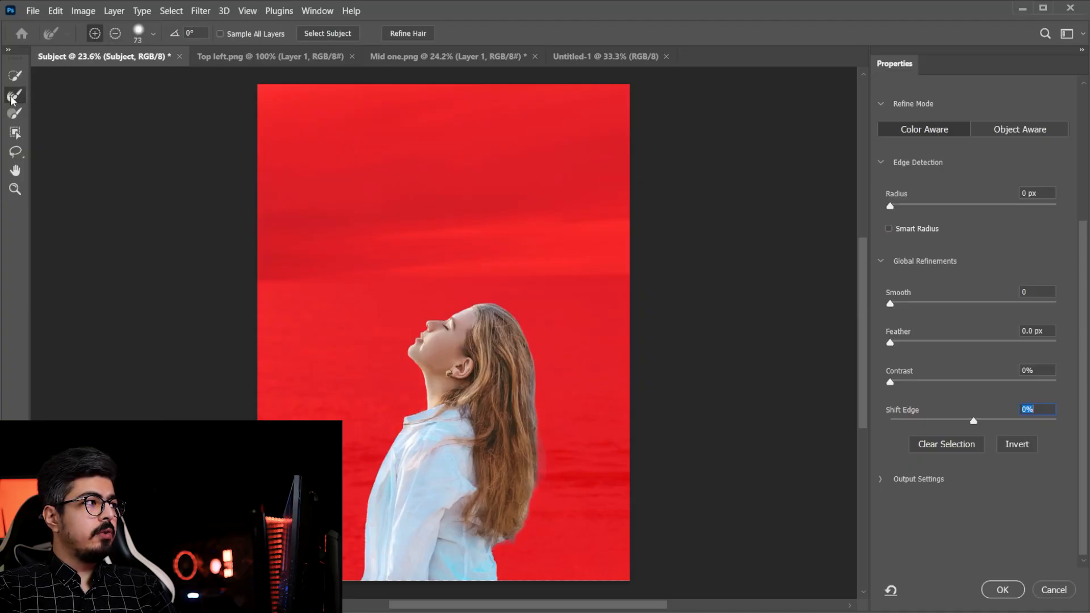
key(alt)
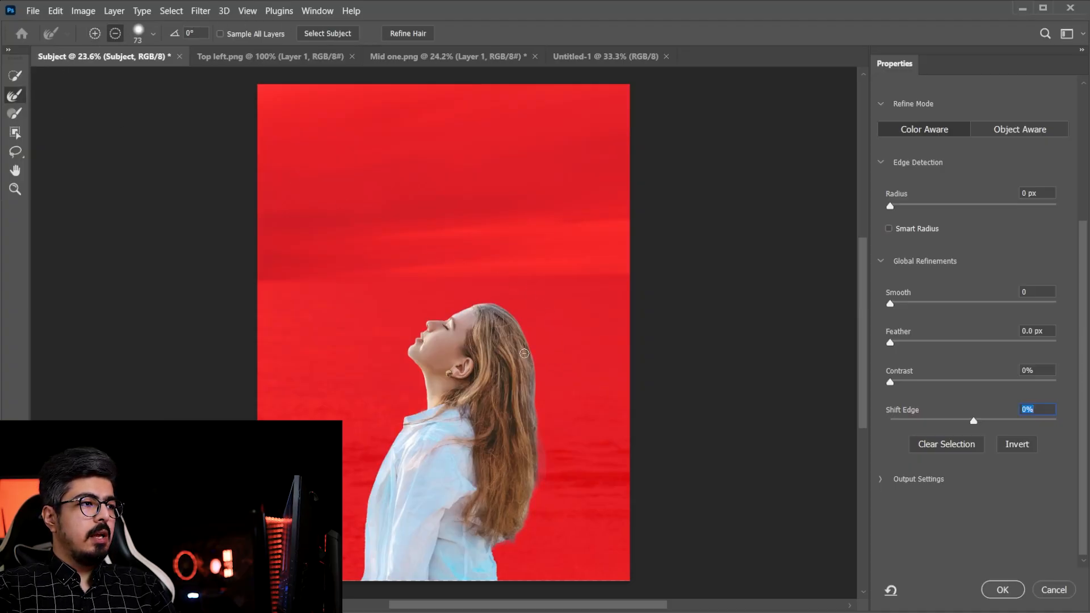
drag(542, 375, 524, 296)
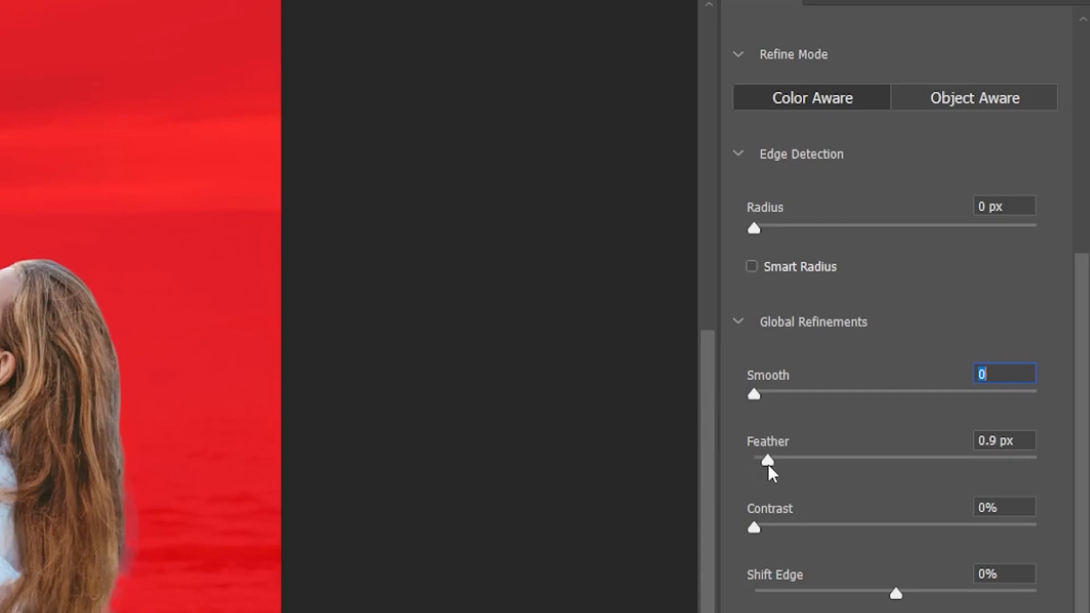
Refine the selection with Feather 0.9 px, Contrast 6% and Shift Edge -8%, and apply it as a layer mask on the Subject layer.
key(Tab)
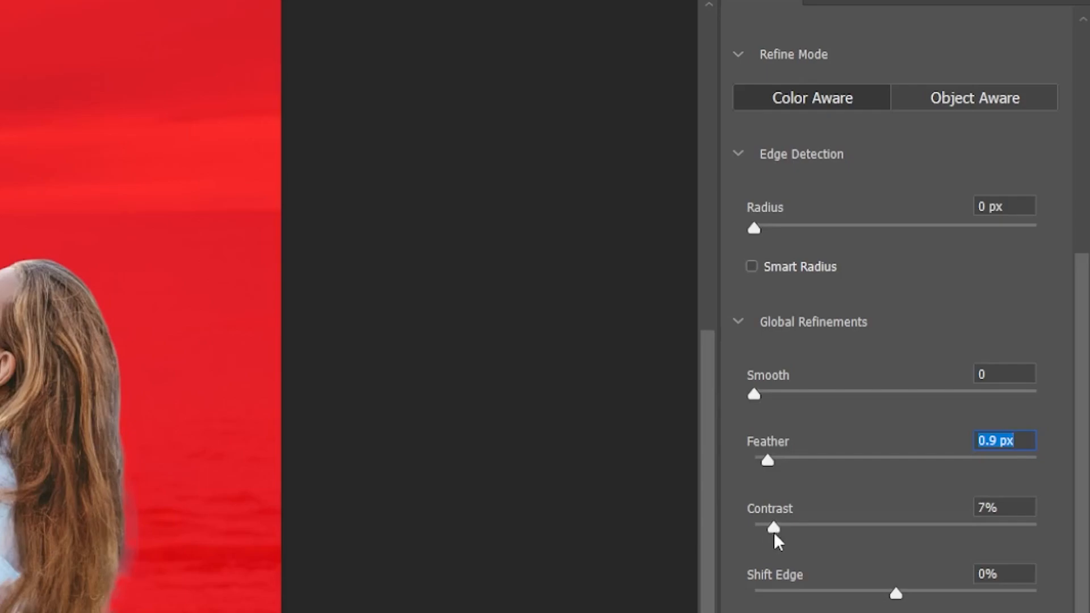
key(Tab)
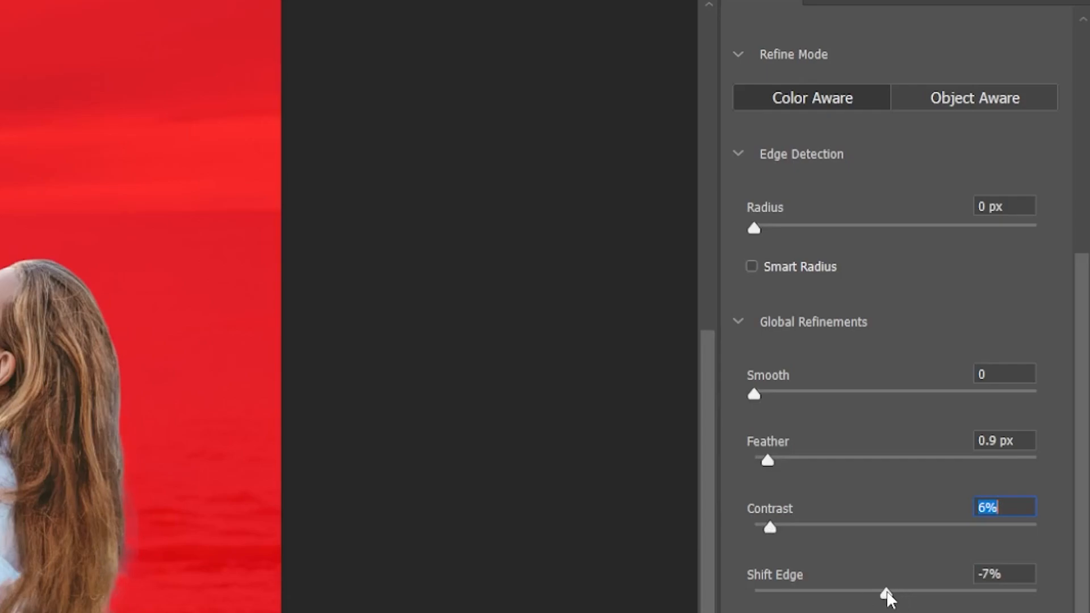
key(Tab)
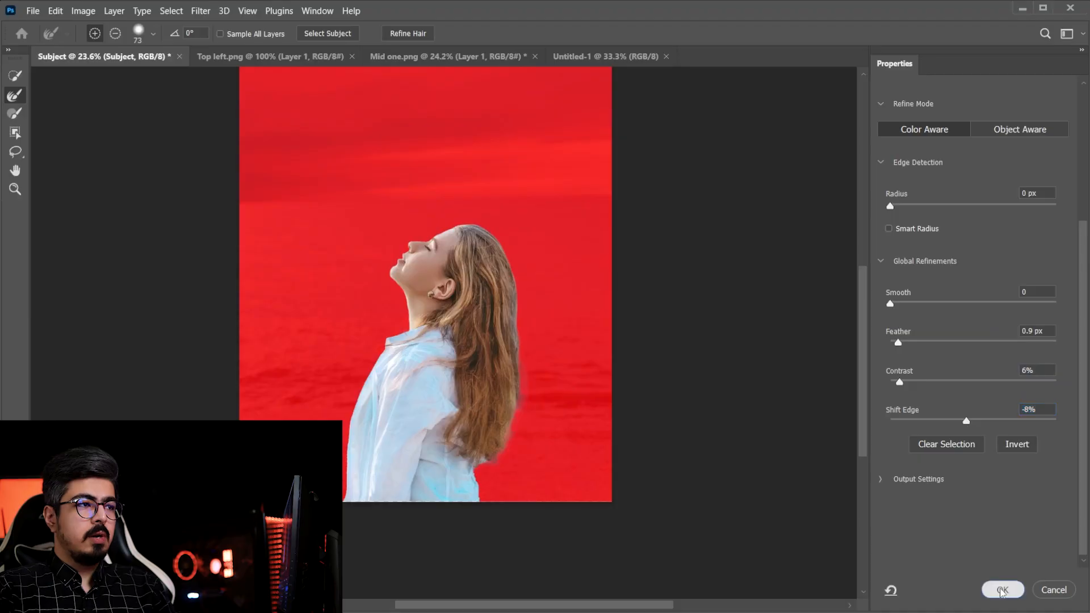
click(1003, 589)
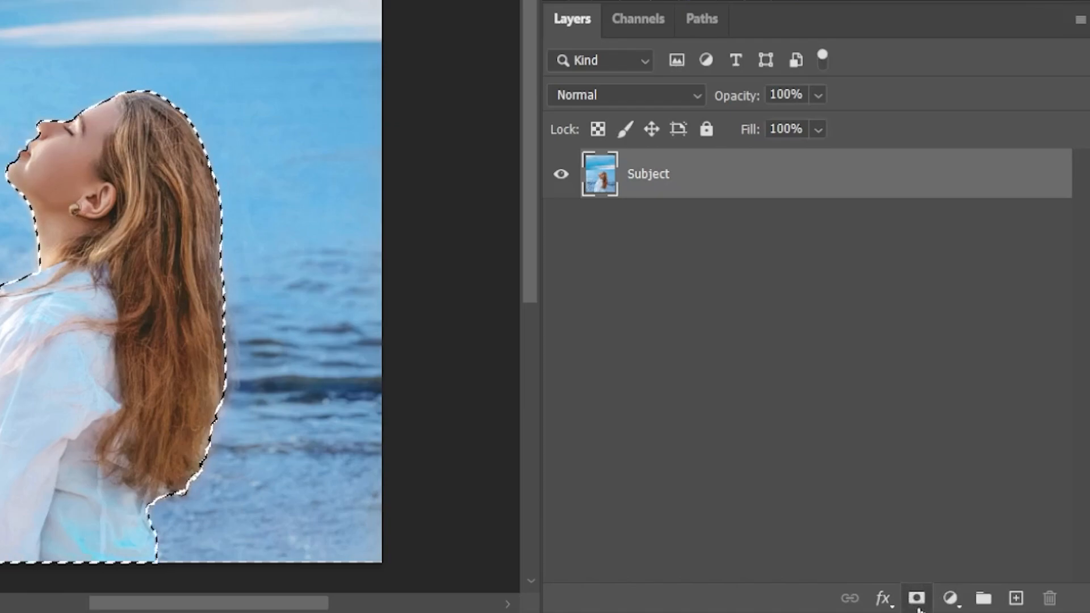
click(918, 605)
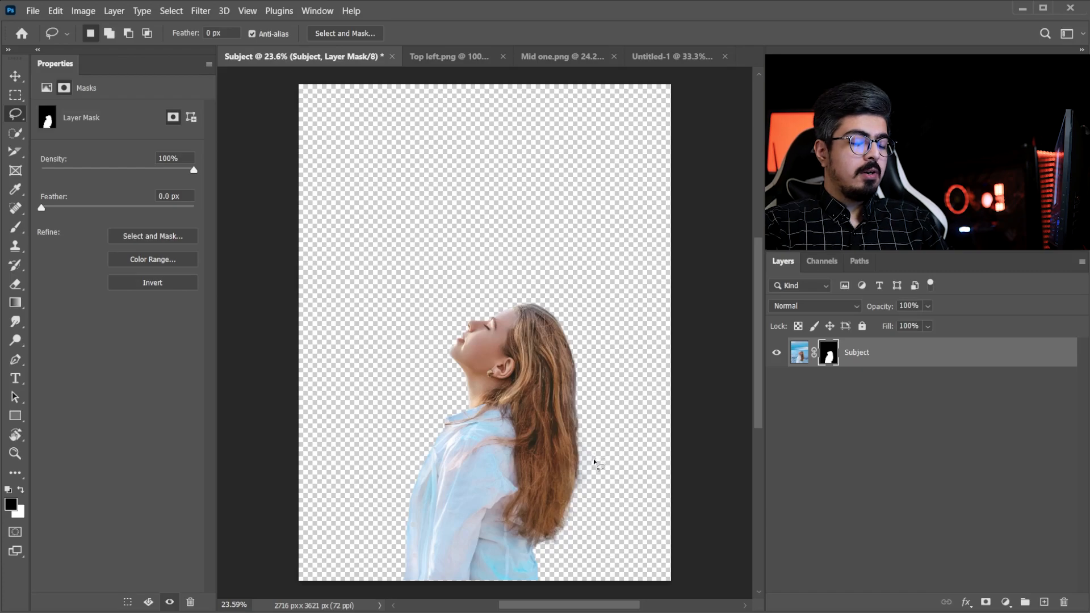
Move the masked subject into the Untitled-1 document and hide its layer.
key(v)
drag(532, 359, 653, 201)
drag(484, 310, 484, 311)
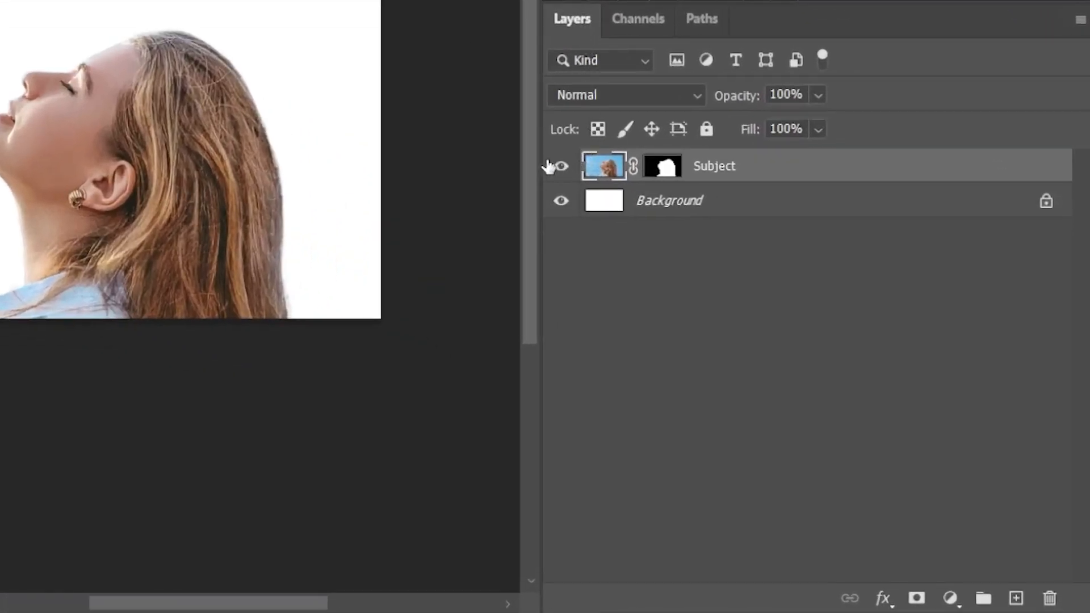
click(561, 166)
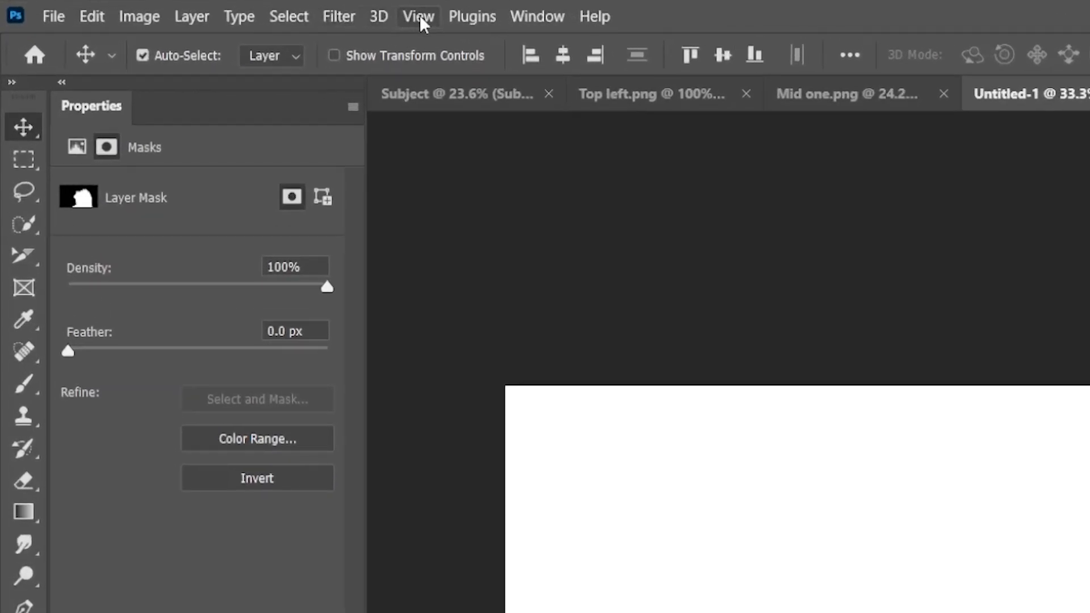
Add a new guide layout to the canvas with 3 cyan columns and no gutter or rows.
click(248, 12)
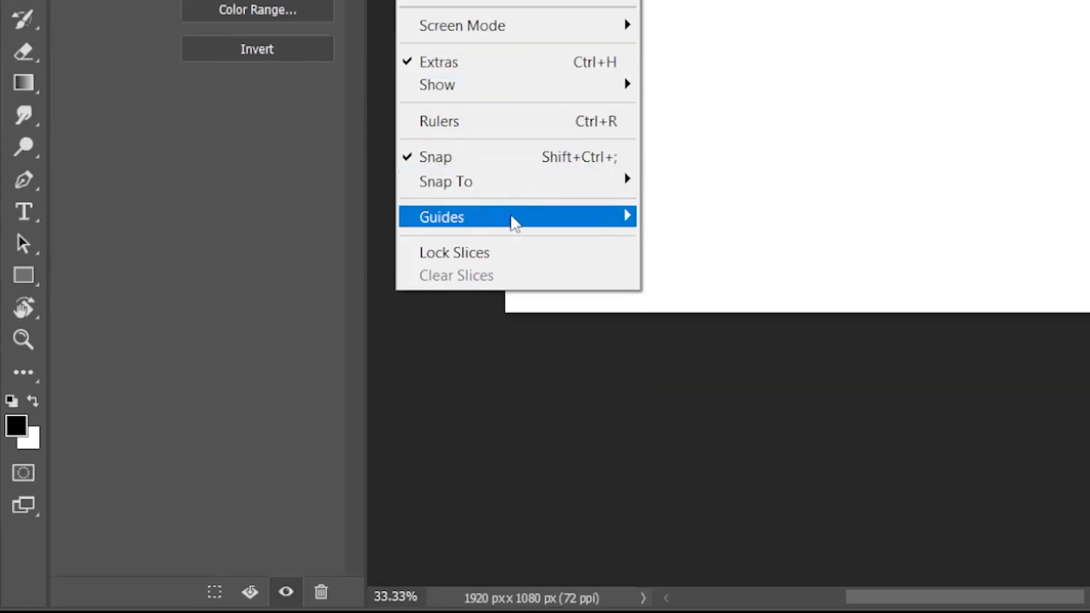
mouse_move(532, 225)
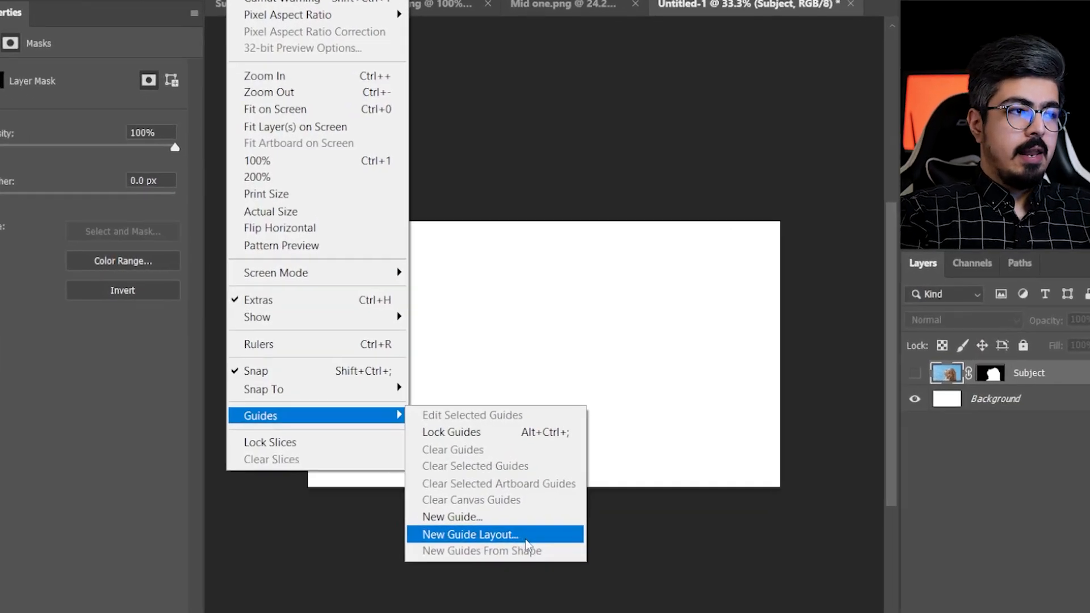
click(461, 477)
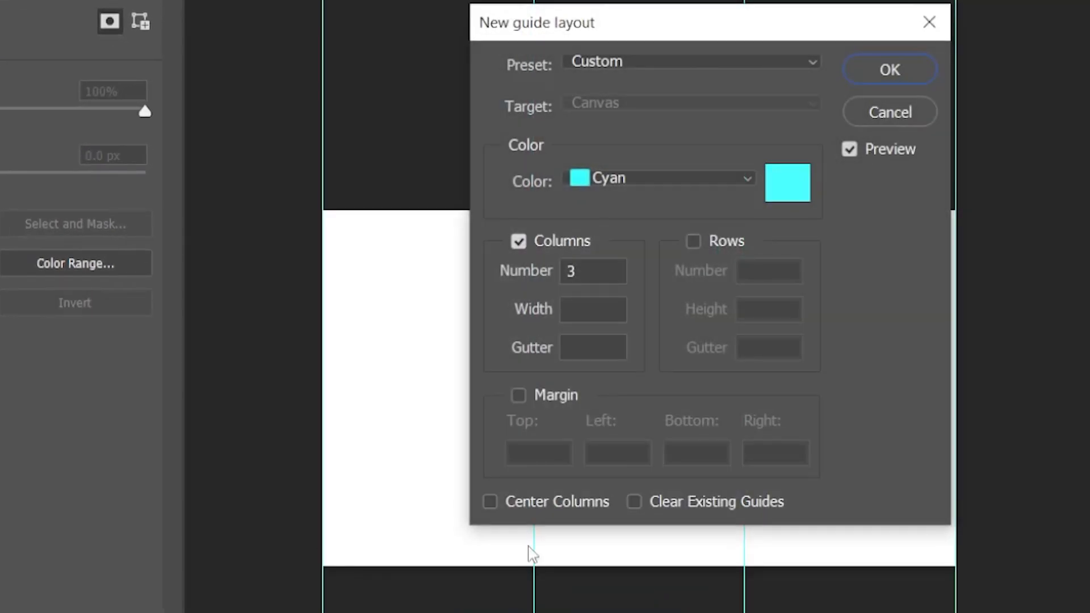
click(578, 270)
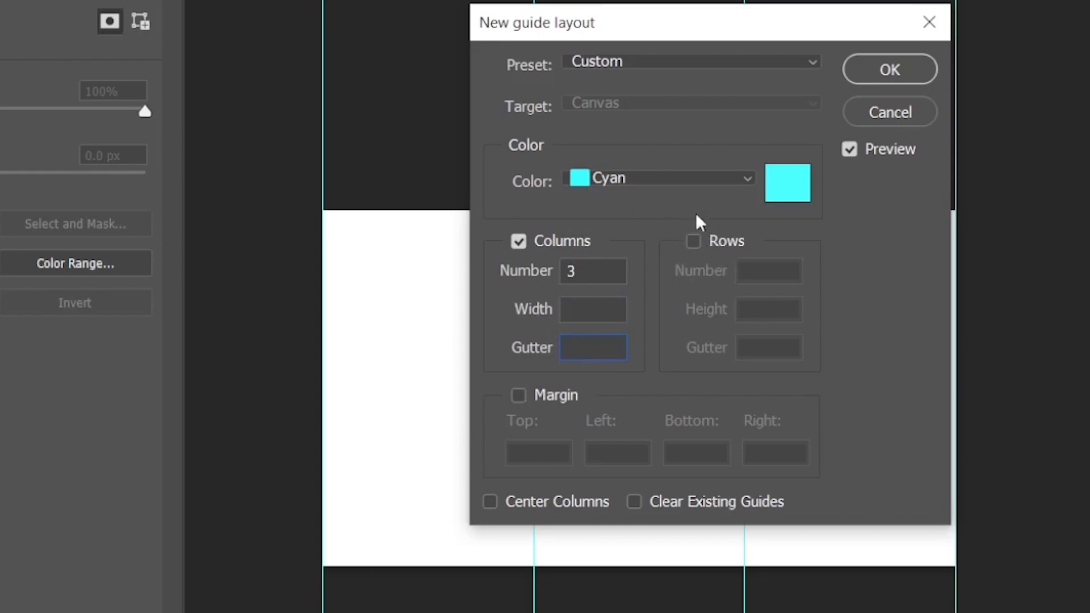
click(892, 73)
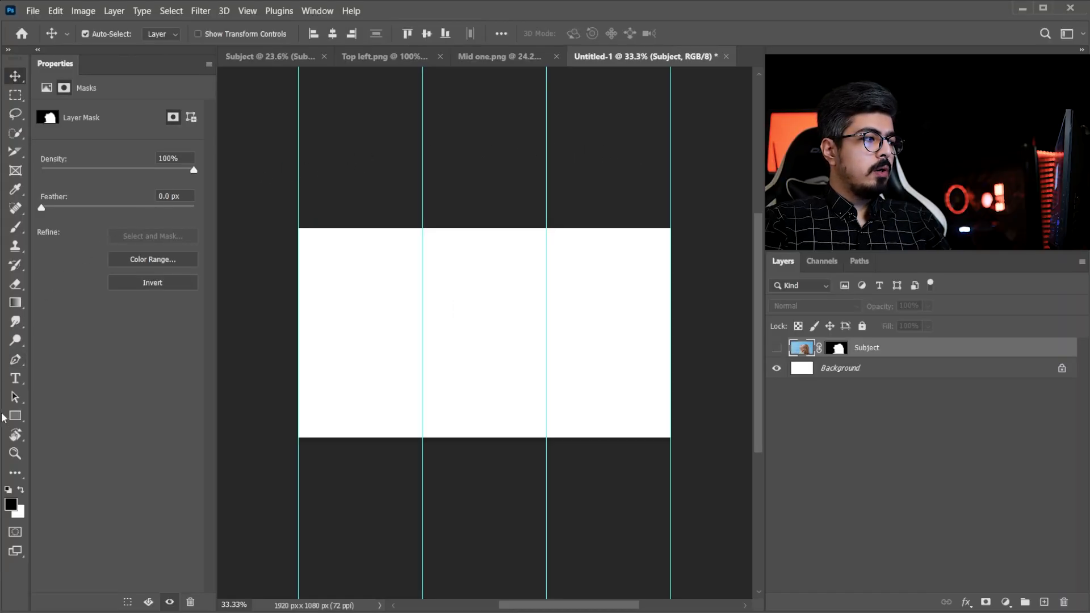
Create a black rectangle shape 640 px wide and 1080 px high with the Rectangle tool.
click(15, 415)
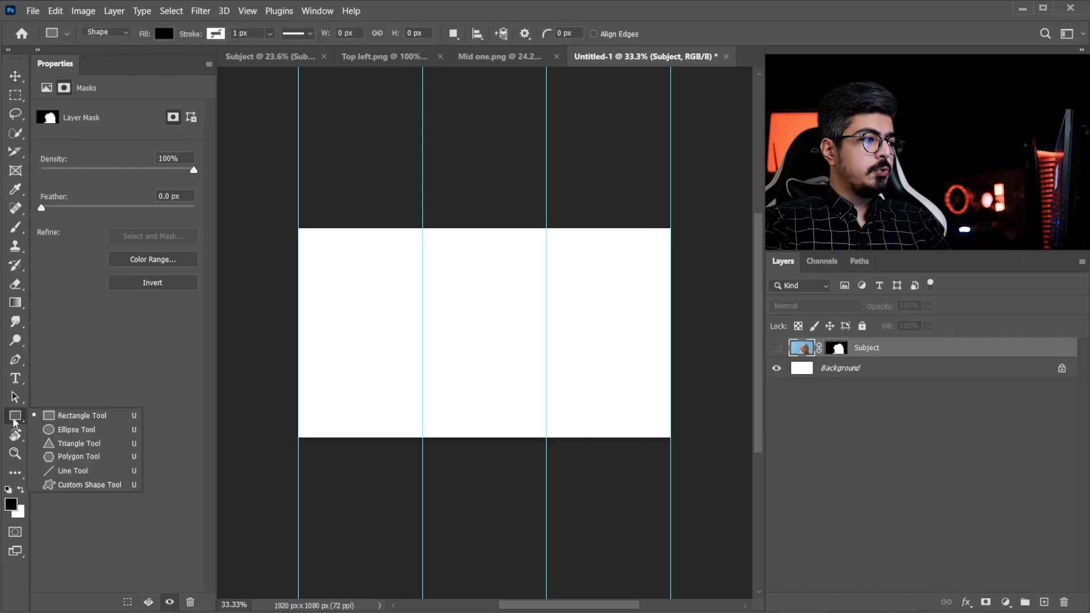
click(107, 416)
click(458, 262)
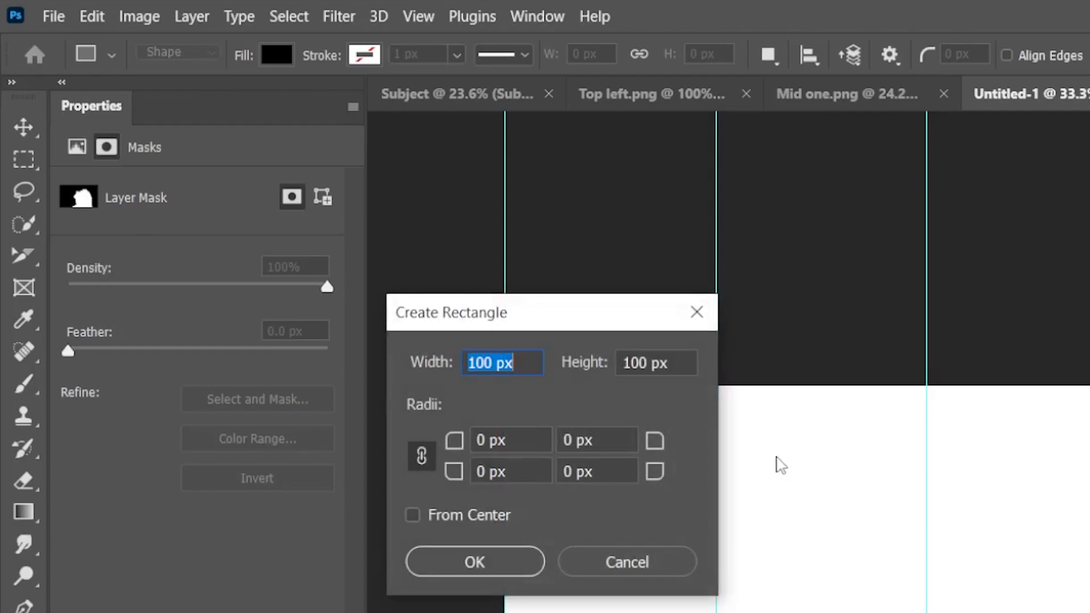
text(640)
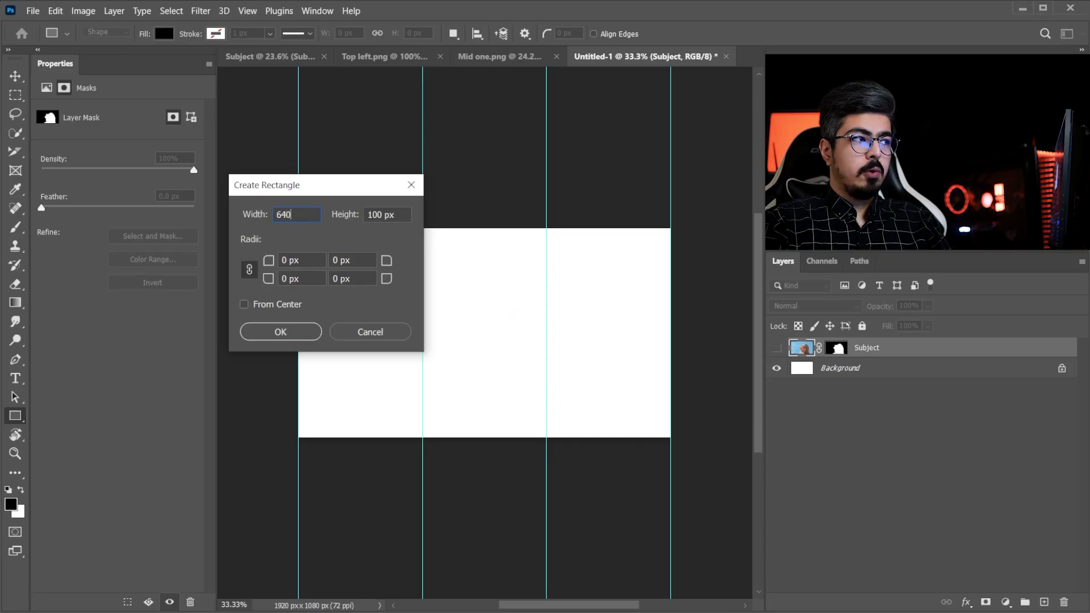
key(Tab)
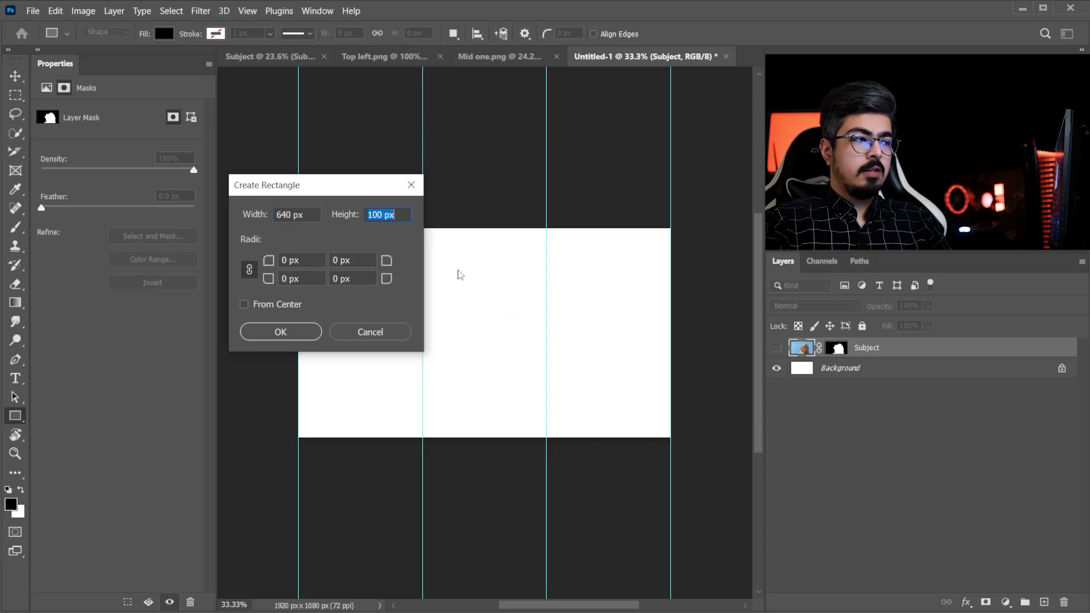
text(1080)
click(280, 332)
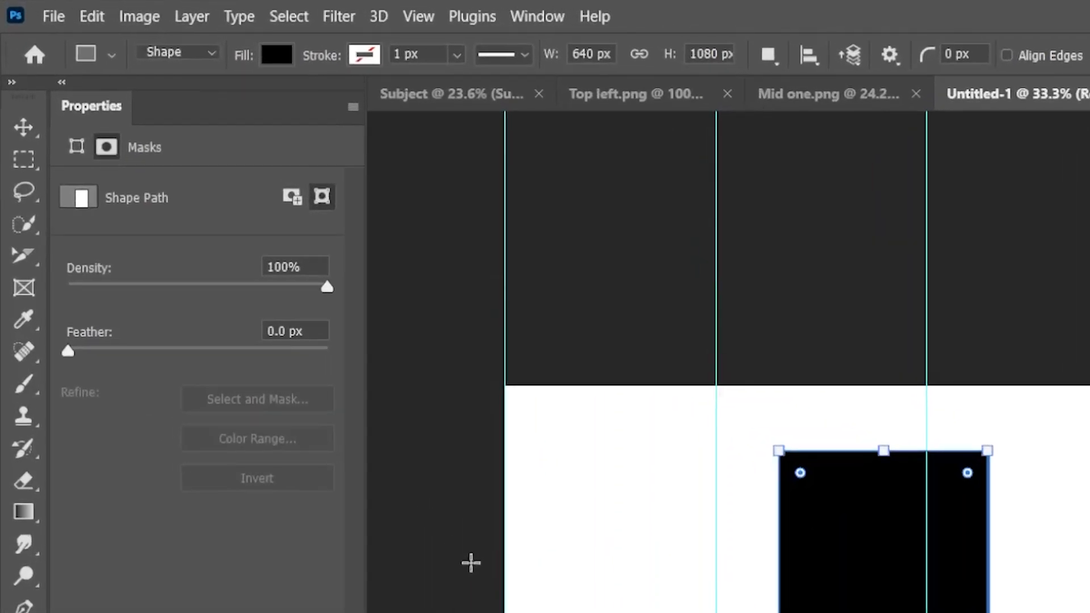
Centre the black rectangle horizontally and vertically on the canvas so it fills the middle column.
click(809, 57)
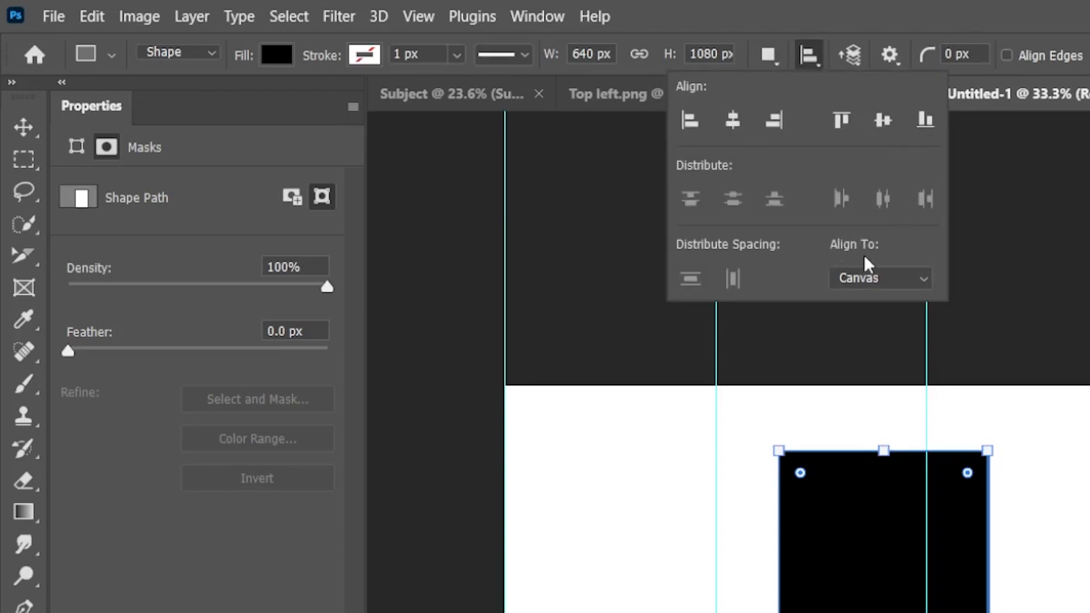
click(734, 122)
click(882, 121)
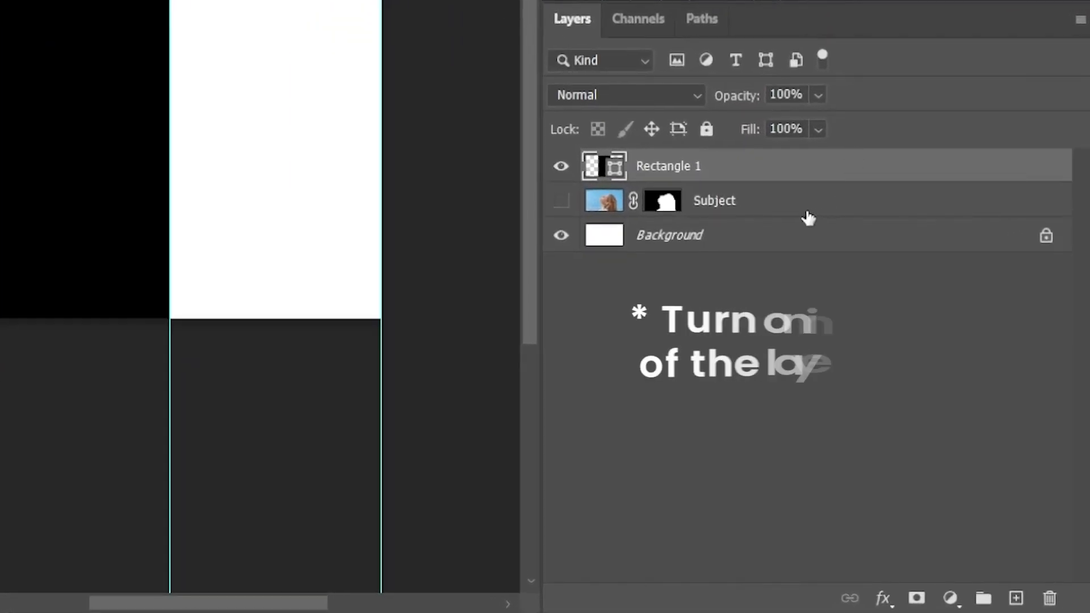
Convert the masked Subject layer to a smart object.
click(843, 373)
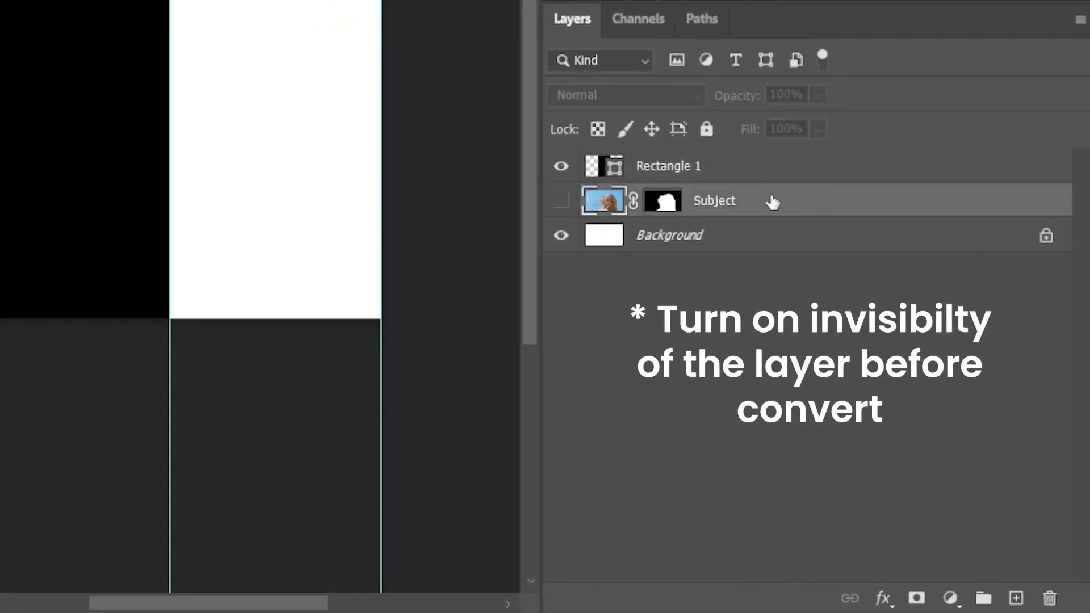
right_click(749, 218)
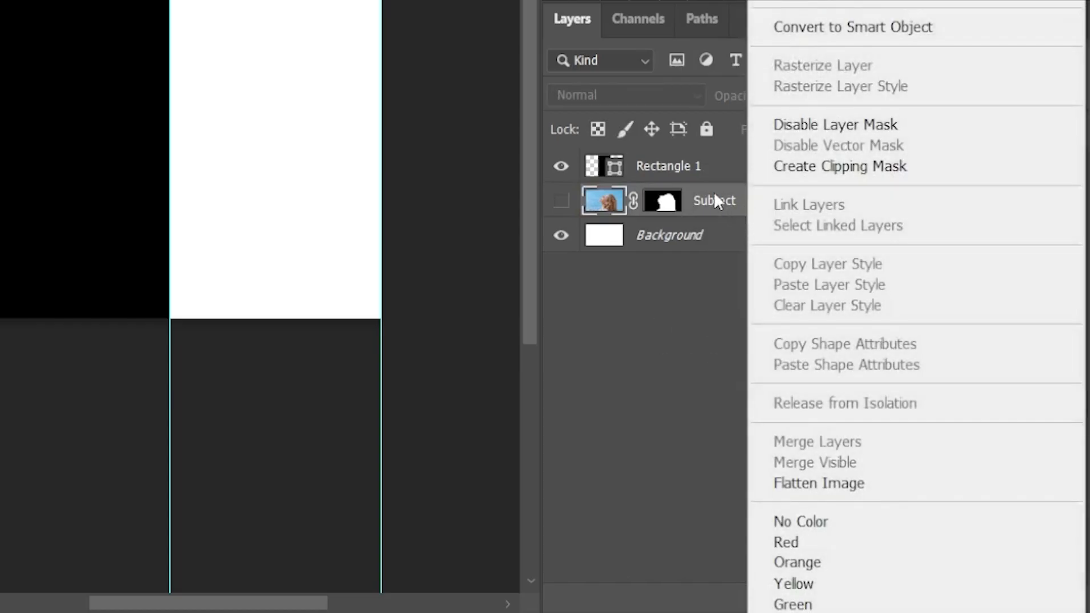
click(805, 33)
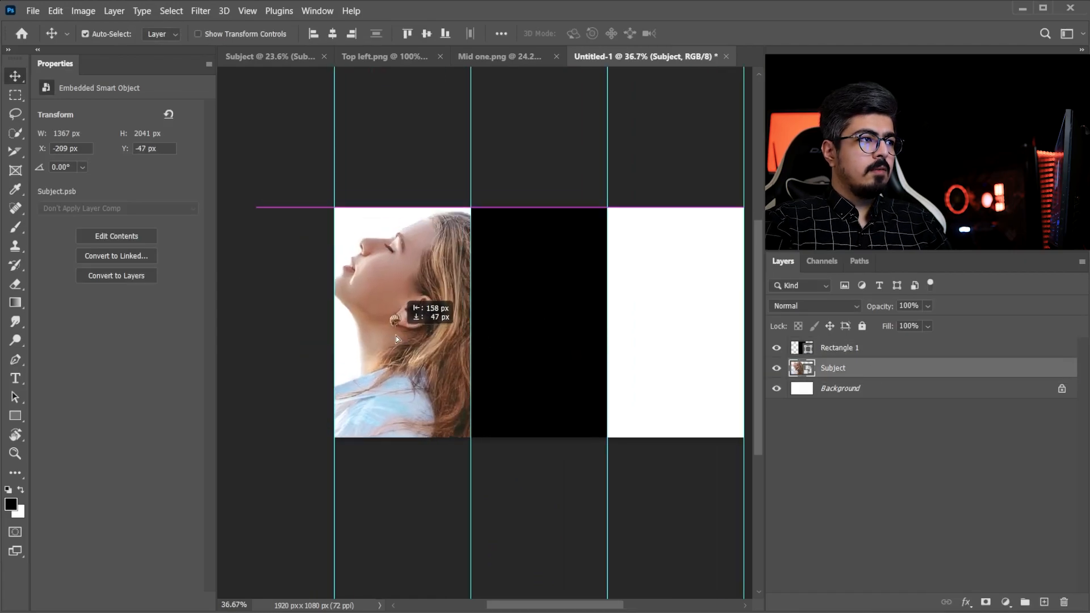
Scale the Subject layer to 72.20% and position the woman's head and shoulders inside the first column.
drag(396, 336, 406, 323)
drag(494, 525, 519, 505)
drag(281, 365, 285, 365)
scroll(429, 254, up, 5)
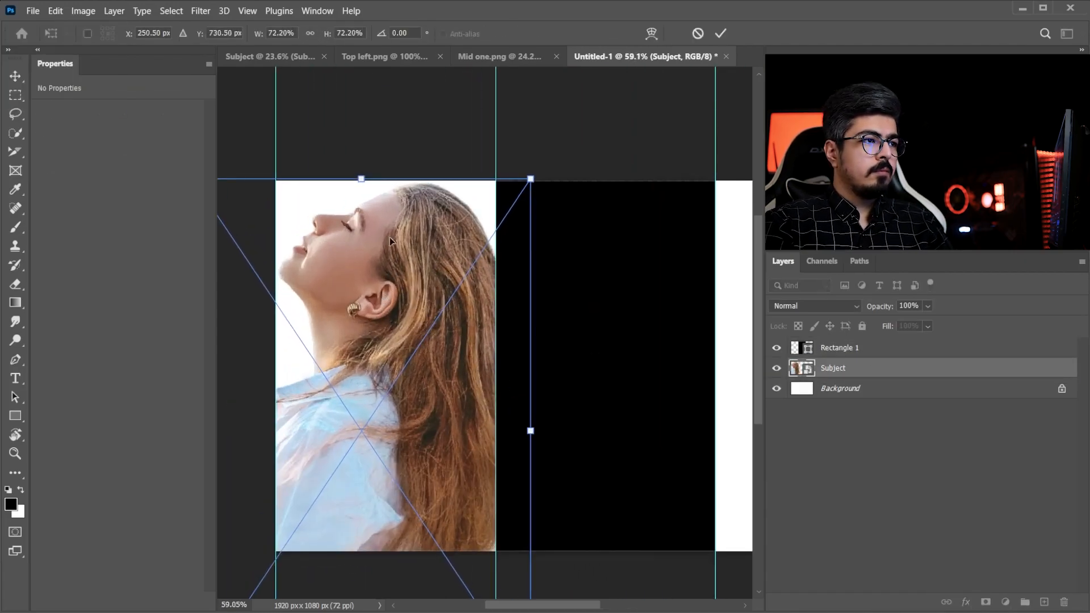
scroll(384, 243, down, 5)
key(Return)
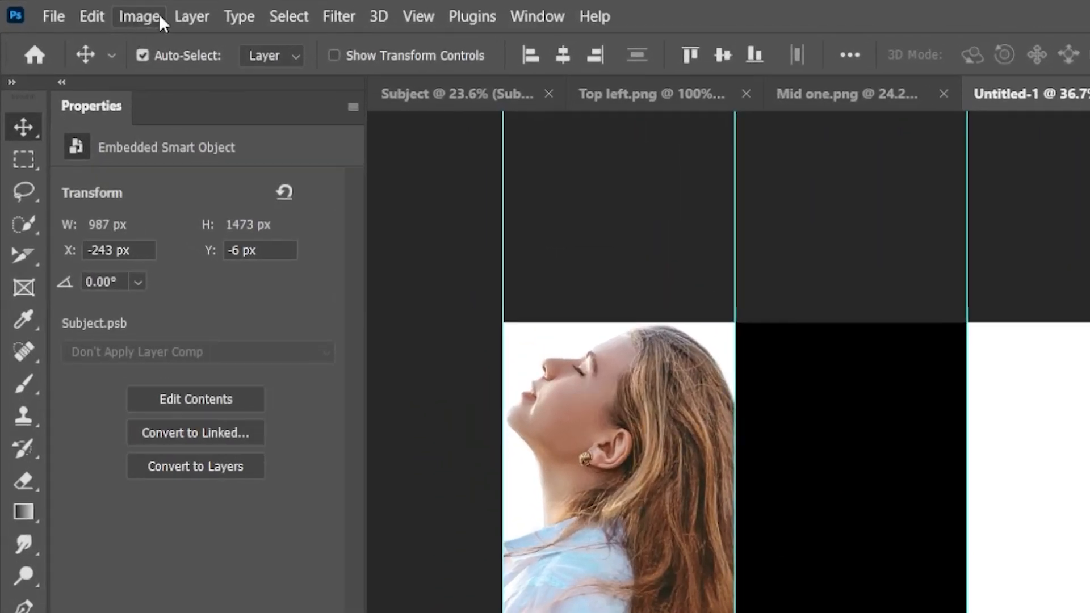
Apply a Brightness/Contrast adjustment to the Subject smart object with Brightness -125 and Contrast 100.
click(158, 15)
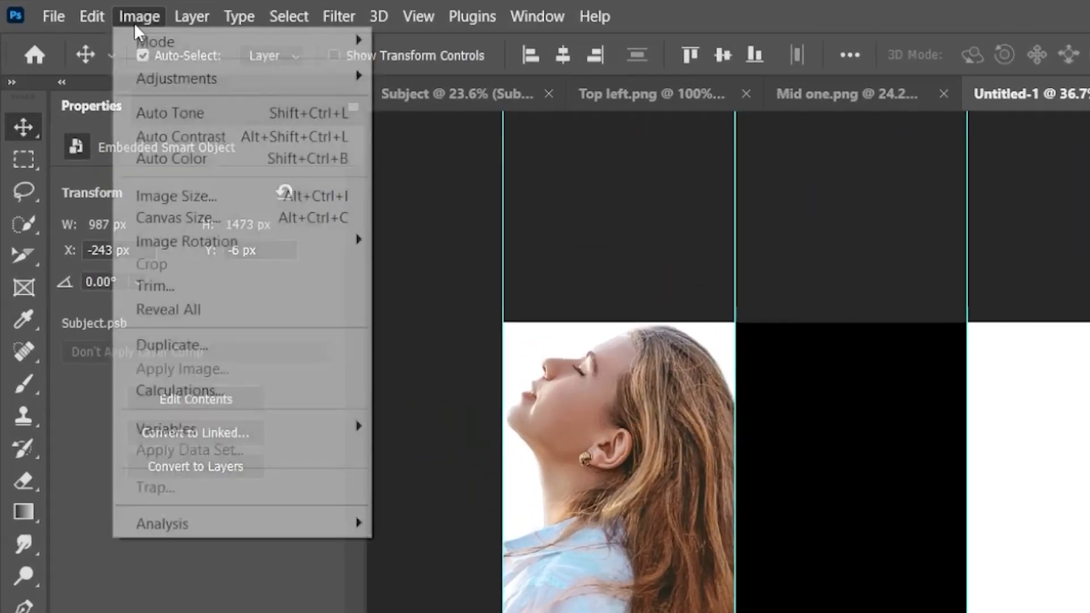
mouse_move(169, 73)
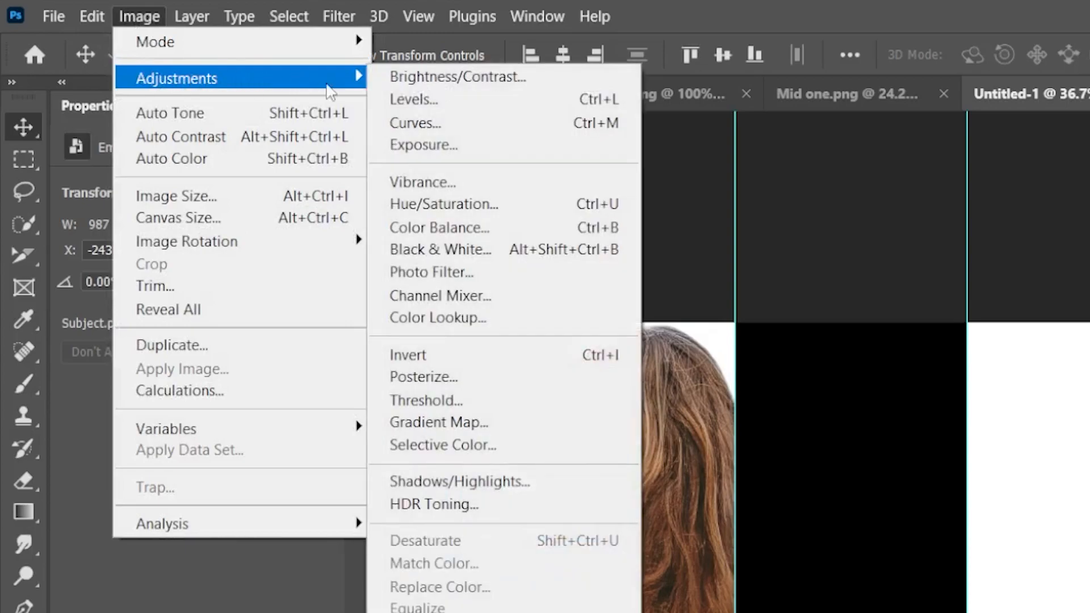
click(458, 77)
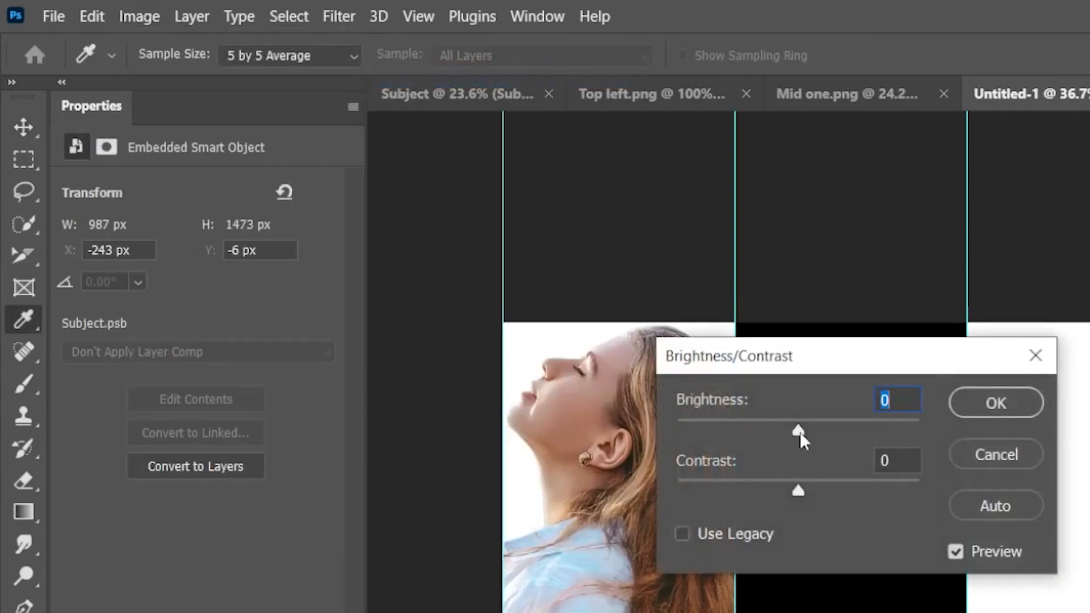
drag(799, 430, 699, 432)
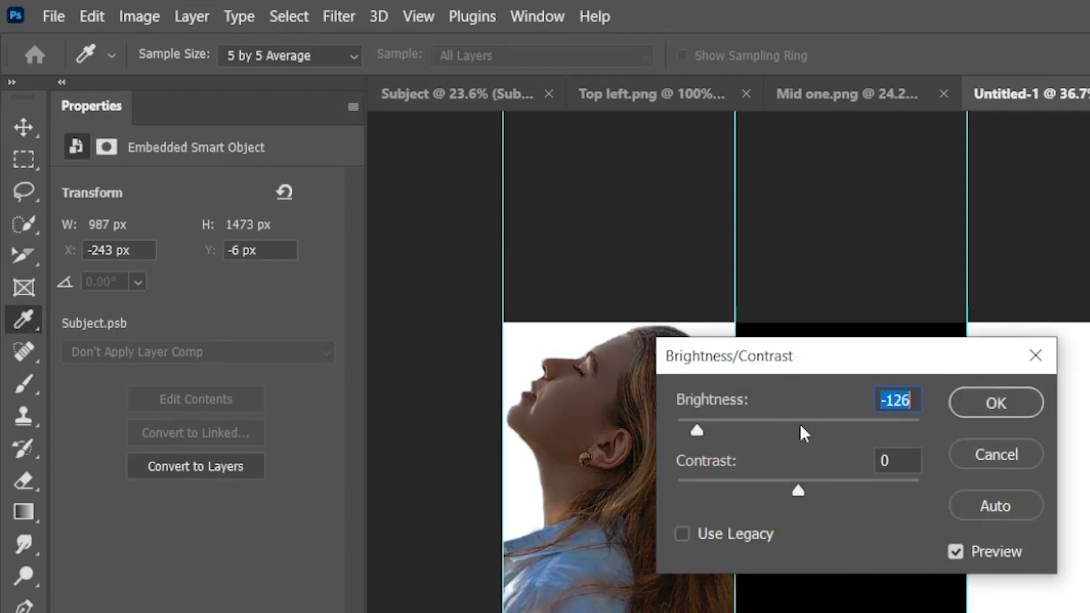
key(Up)
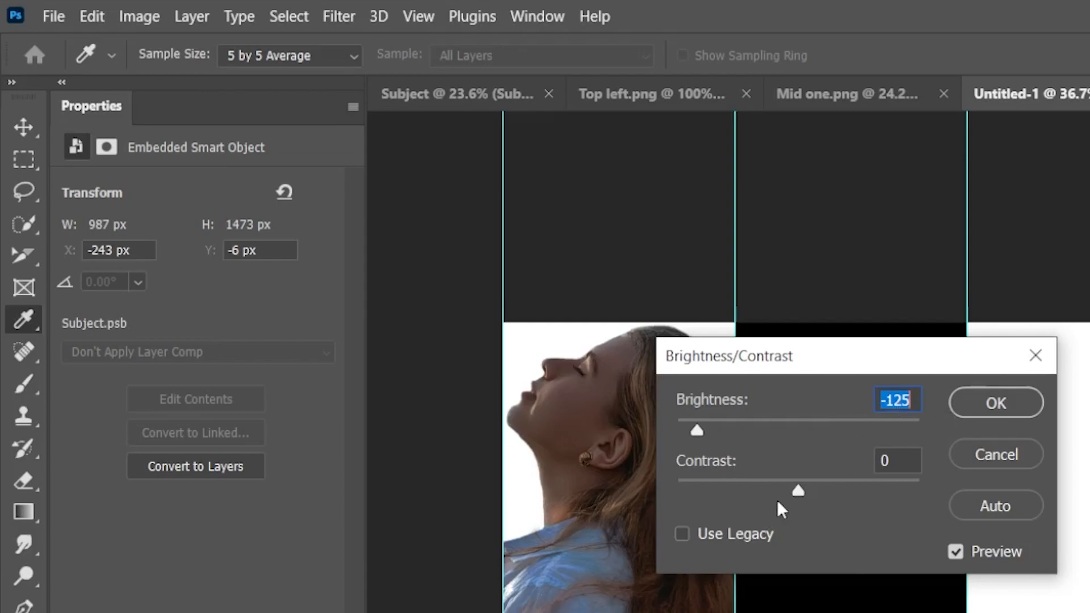
drag(802, 488, 815, 487)
key(Tab)
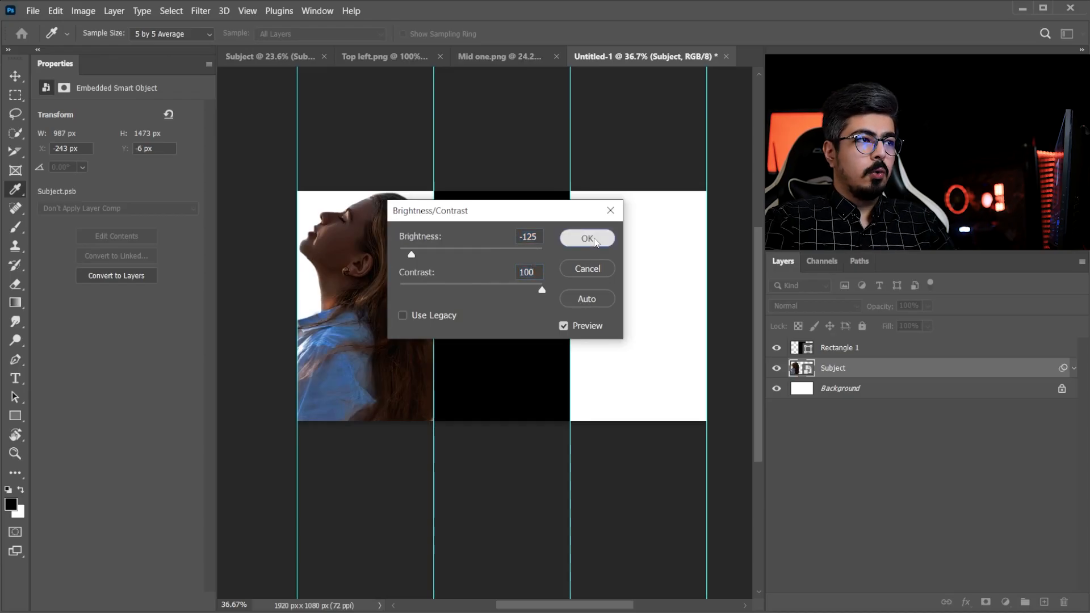
click(590, 239)
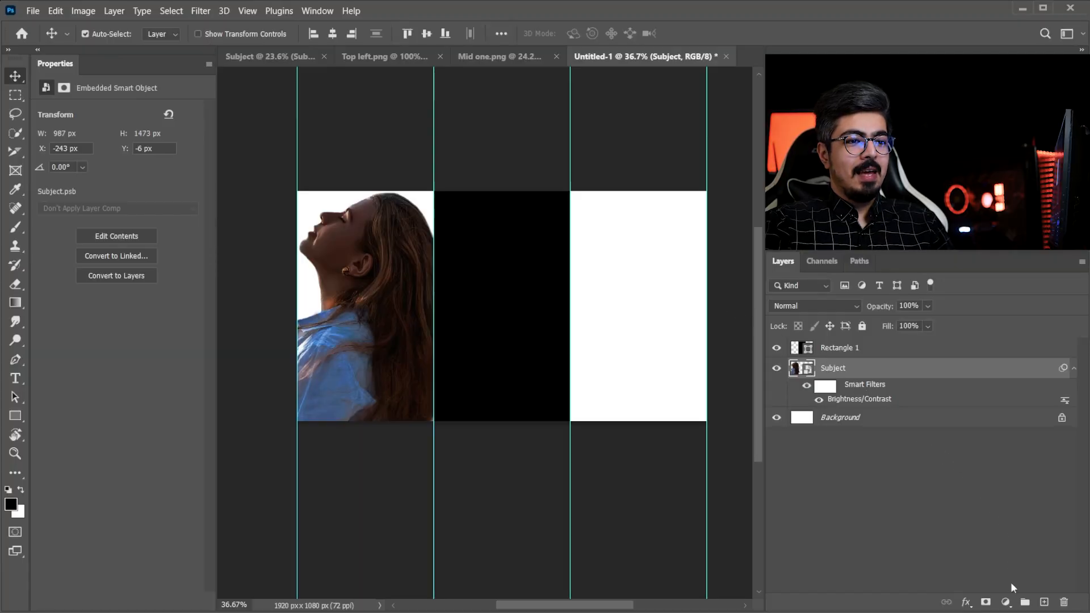
Add a Hue/Saturation adjustment layer above Subject with Saturation -85 and Lightness -20.
click(996, 605)
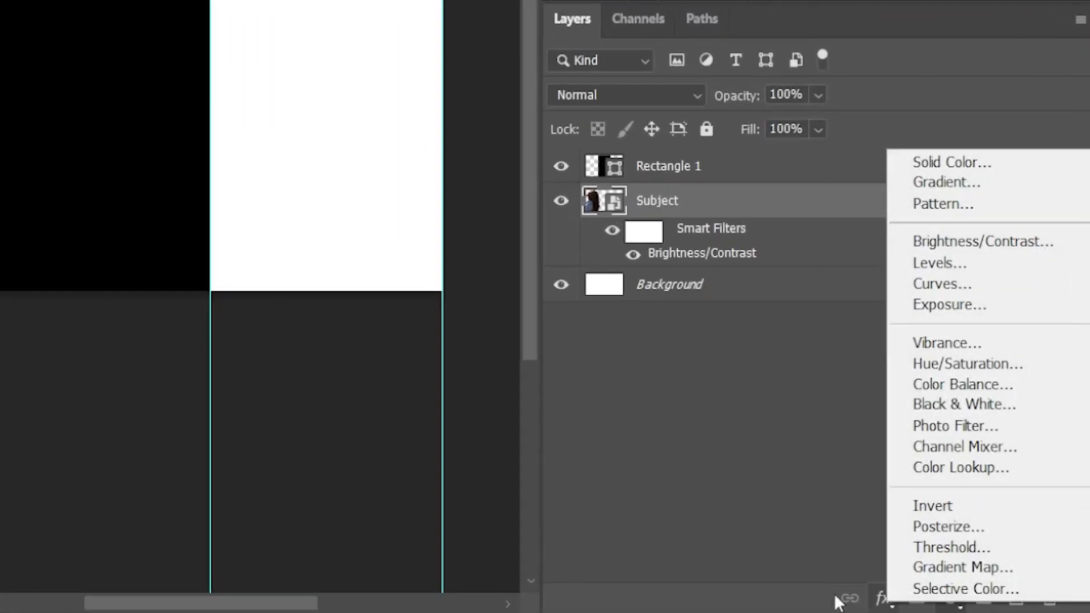
click(938, 364)
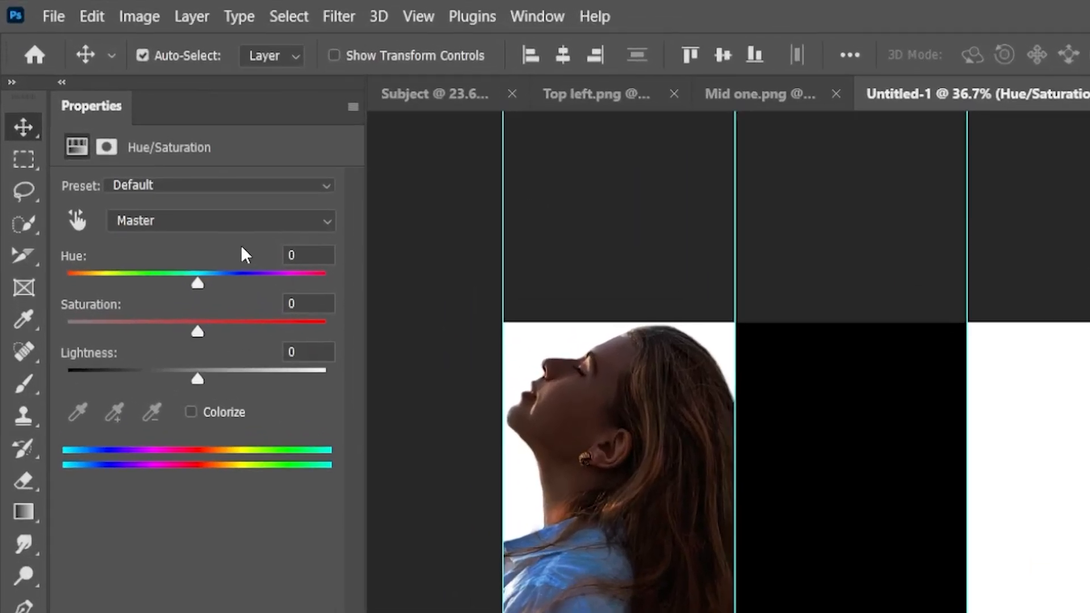
click(155, 258)
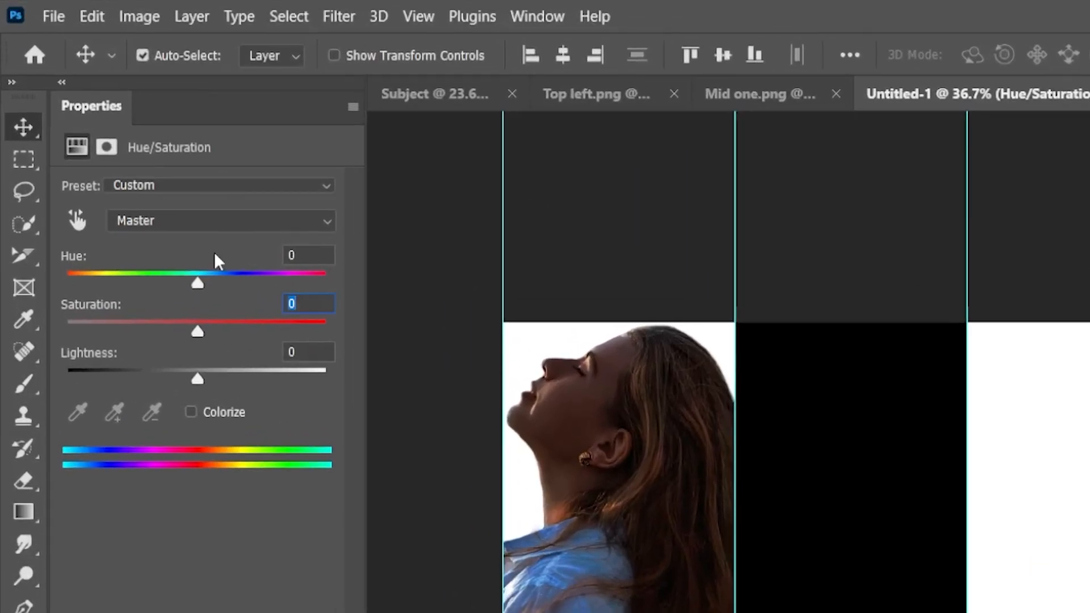
drag(192, 330, 127, 328)
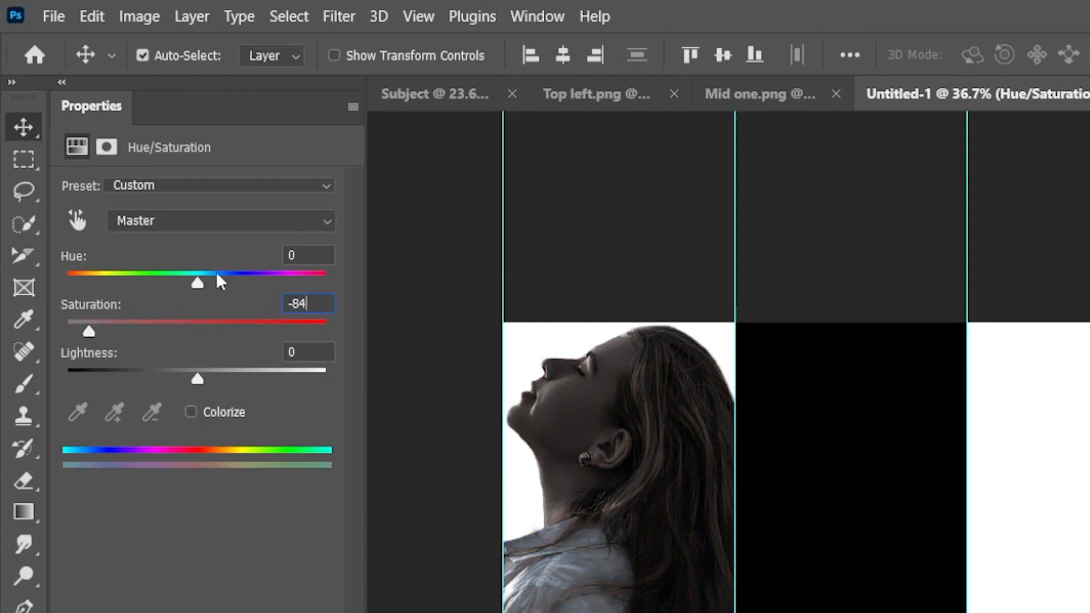
key(Down)
drag(197, 381, 171, 383)
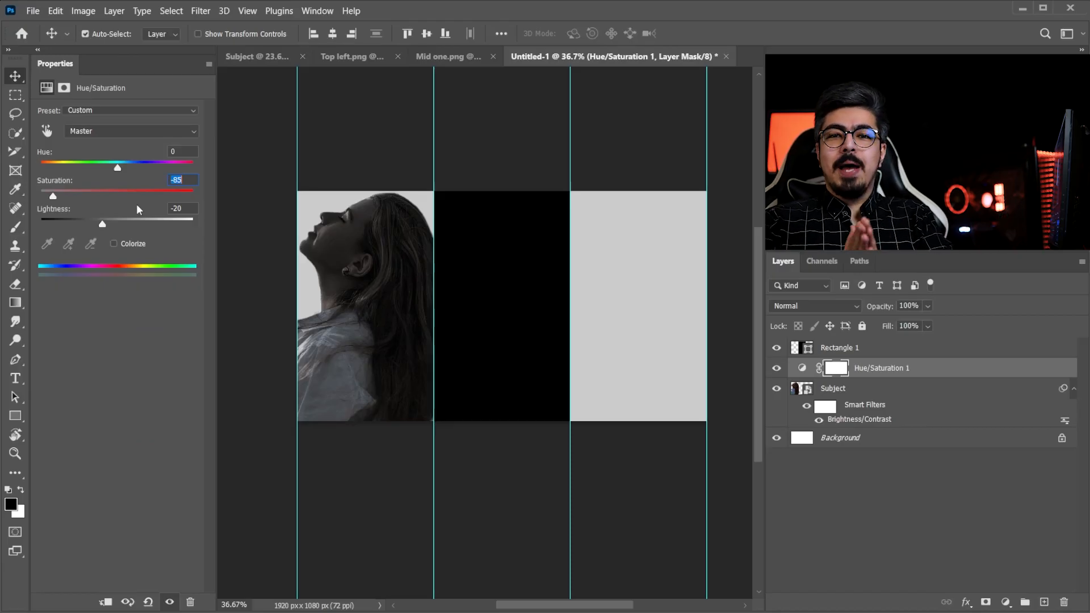
Bring the sunset photo from Top left.png into Untitled-1 and place it over the upper part of the first column.
click(351, 59)
drag(481, 267, 352, 245)
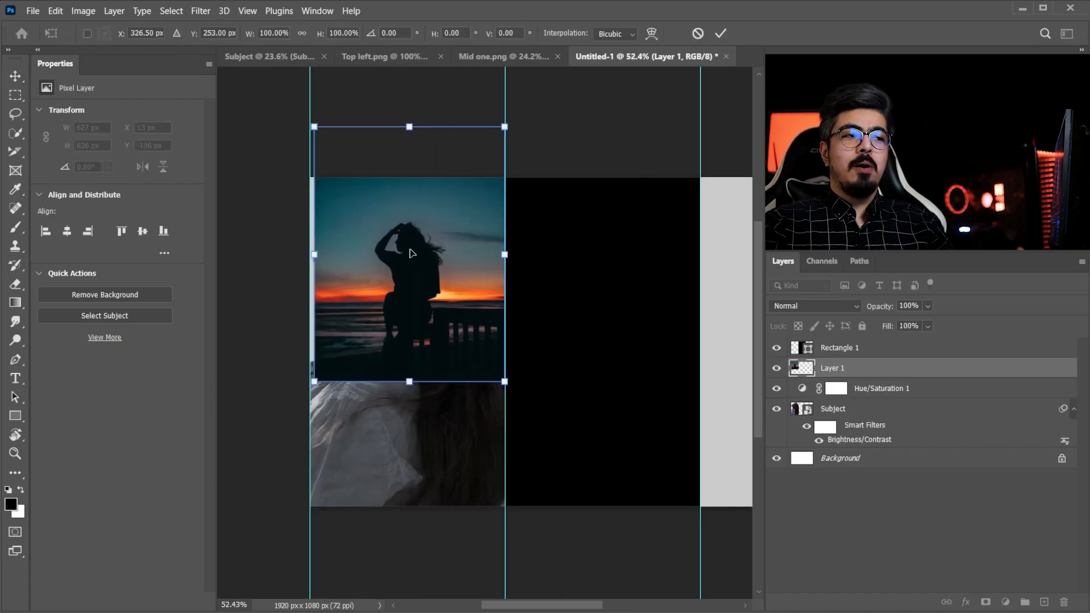
key(Return)
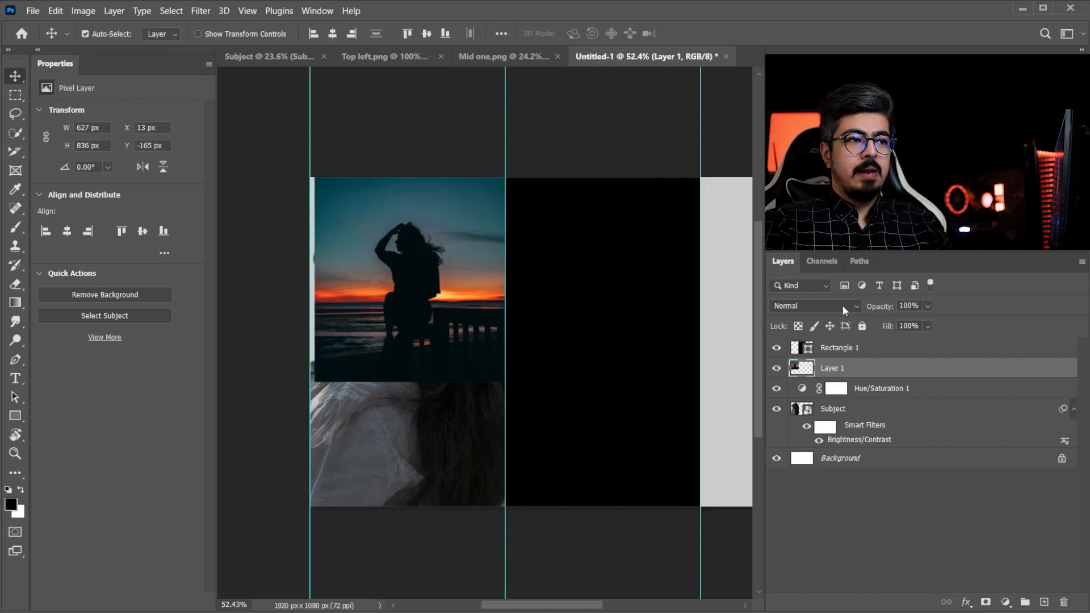
Set the sunset photo layer's blend mode to Lighten and rename the layer Top left.
click(814, 306)
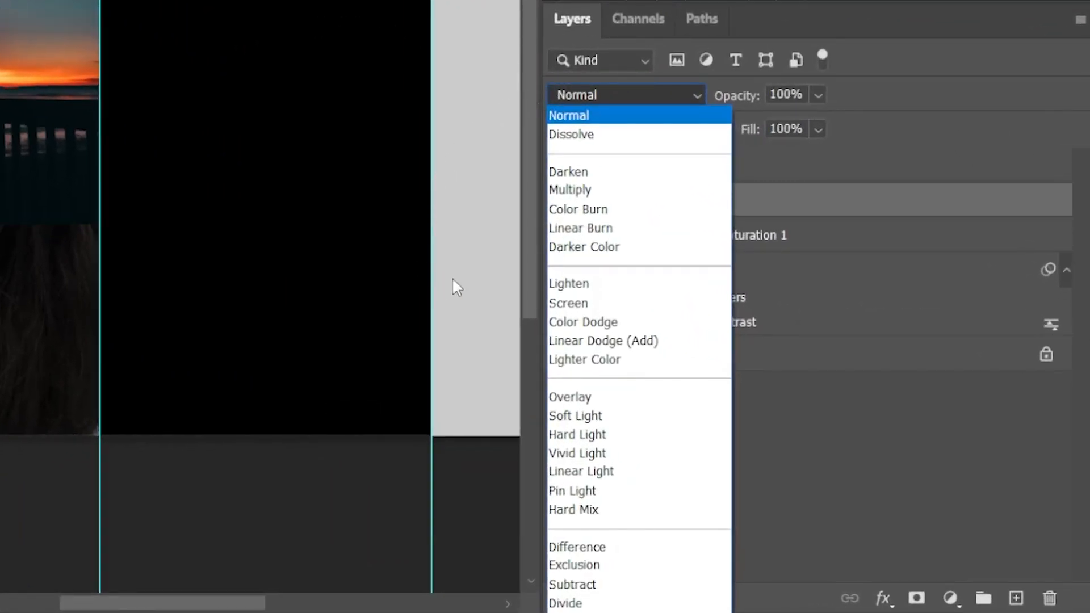
click(578, 288)
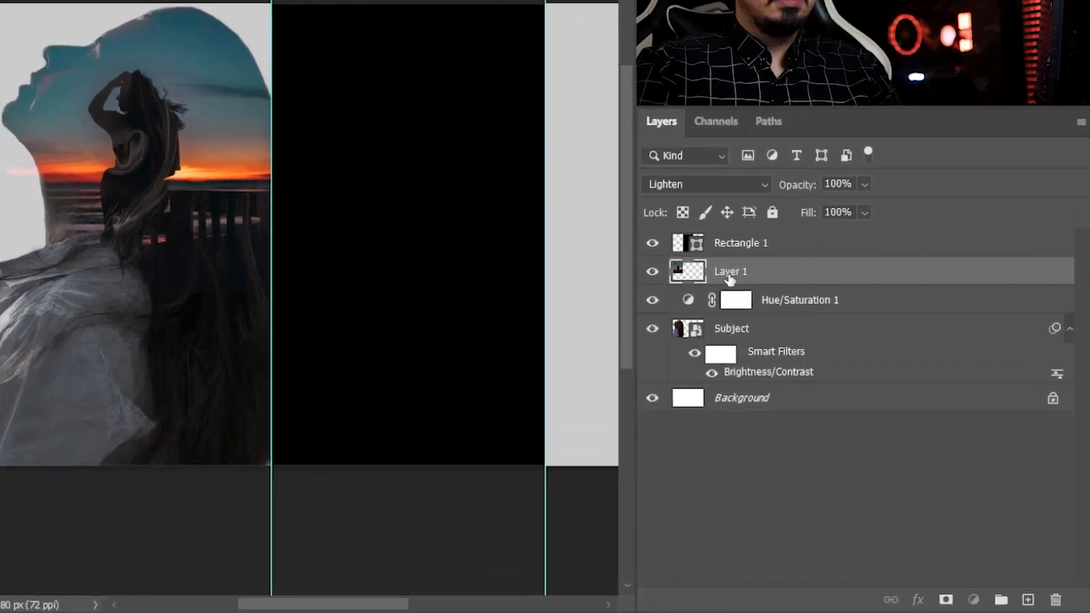
double_click(832, 369)
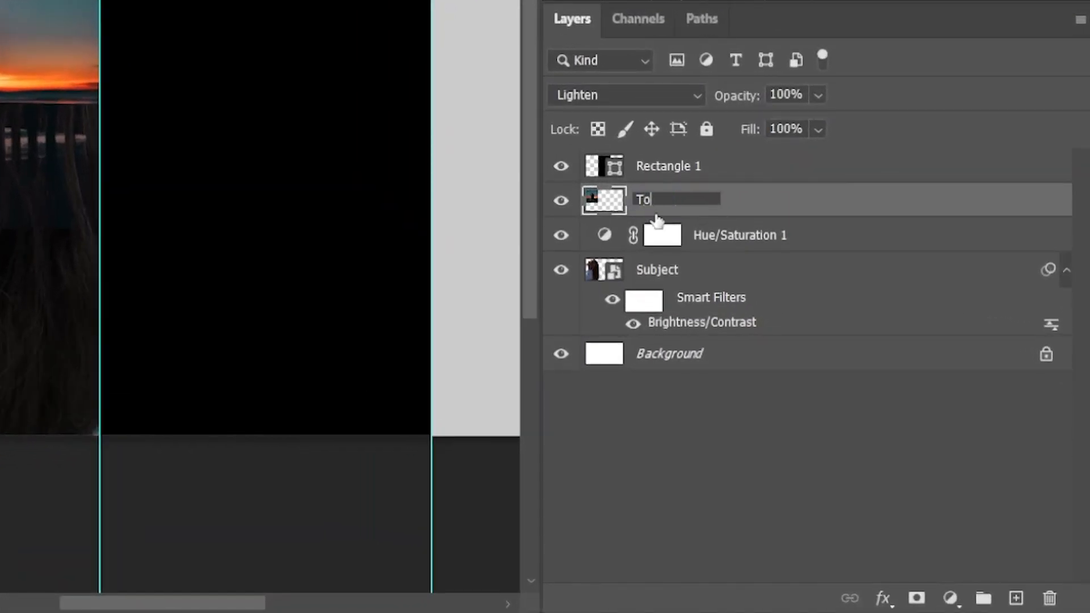
key(Return)
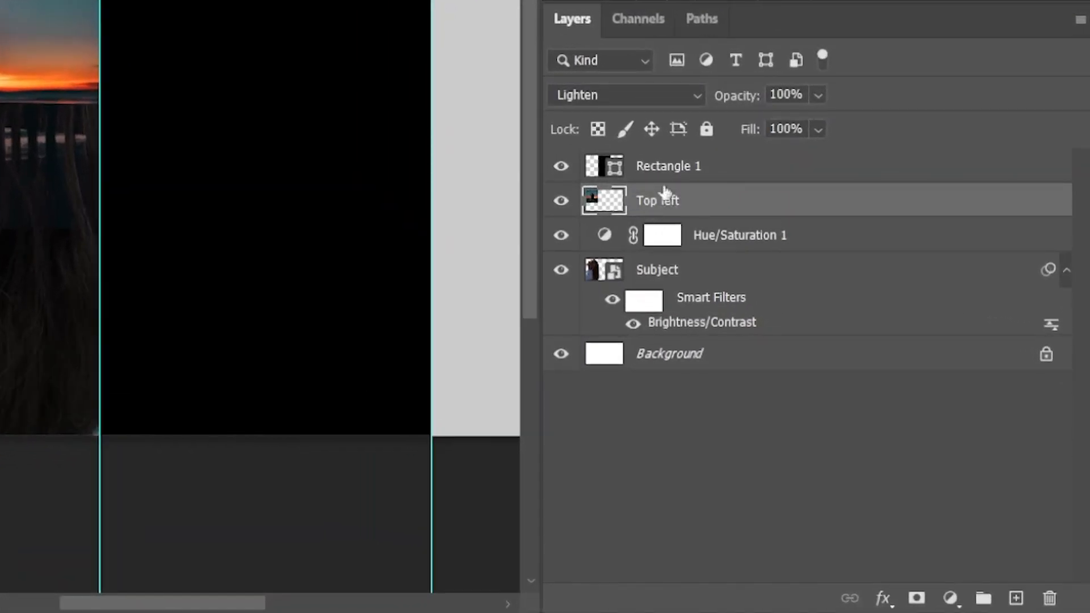
Add a layer mask to Top left and paint black with a large soft brush to hide the photo's outer edge beside the face.
click(917, 598)
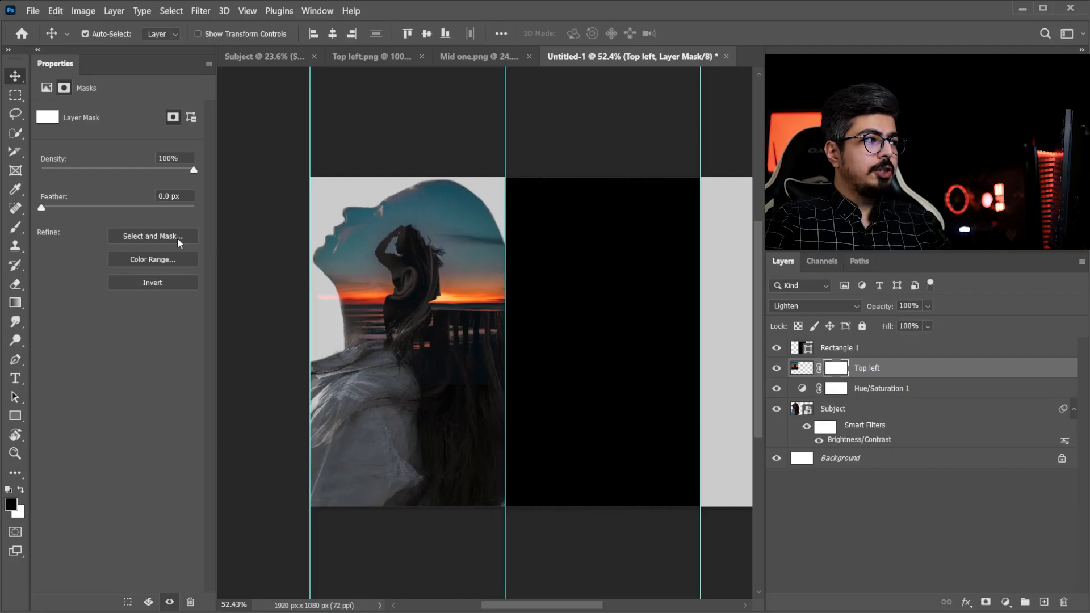
click(20, 232)
click(97, 226)
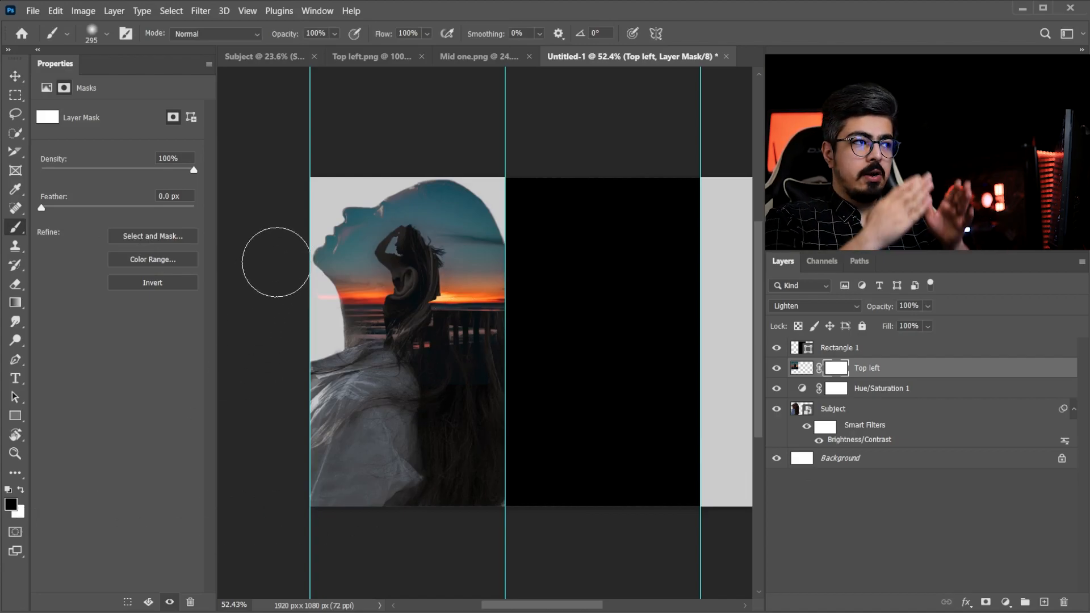
drag(310, 284, 278, 334)
scroll(301, 332, up, 6)
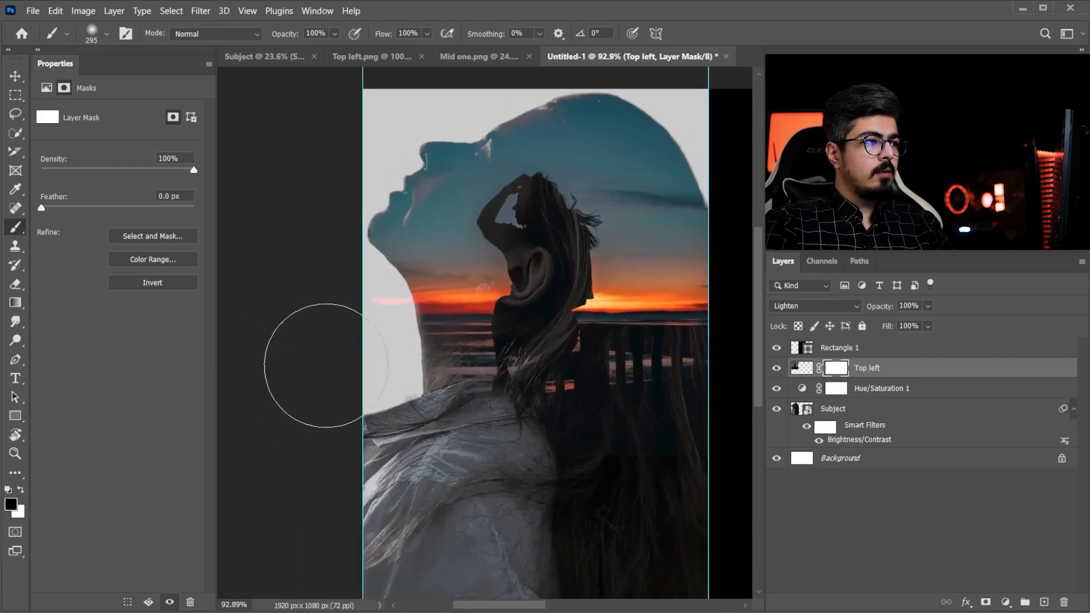
drag(330, 208, 305, 330)
scroll(377, 145, down, 7)
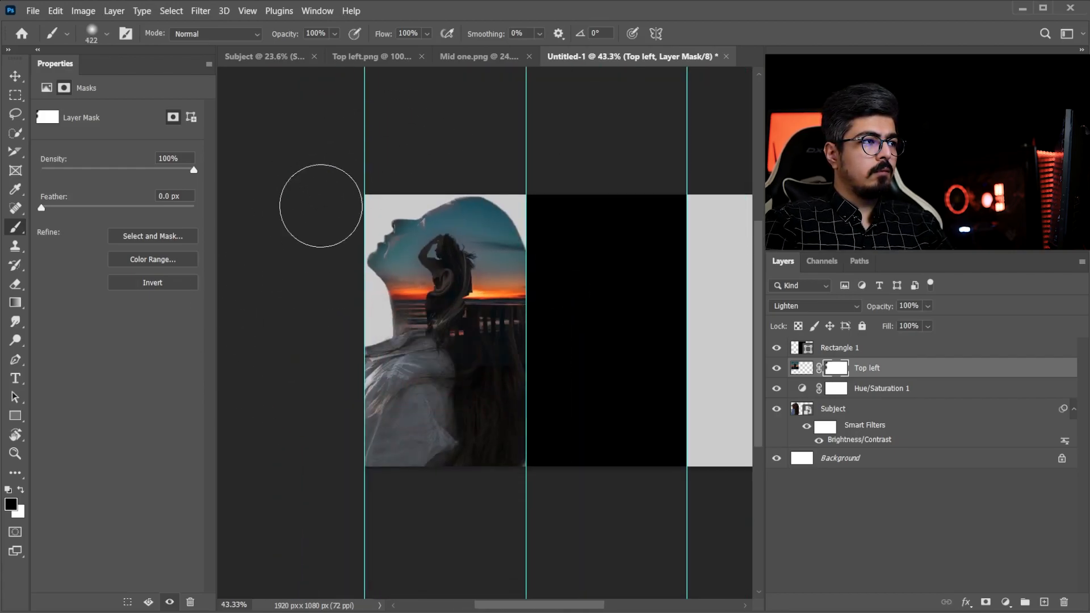
scroll(505, 358, up, 3)
key(v)
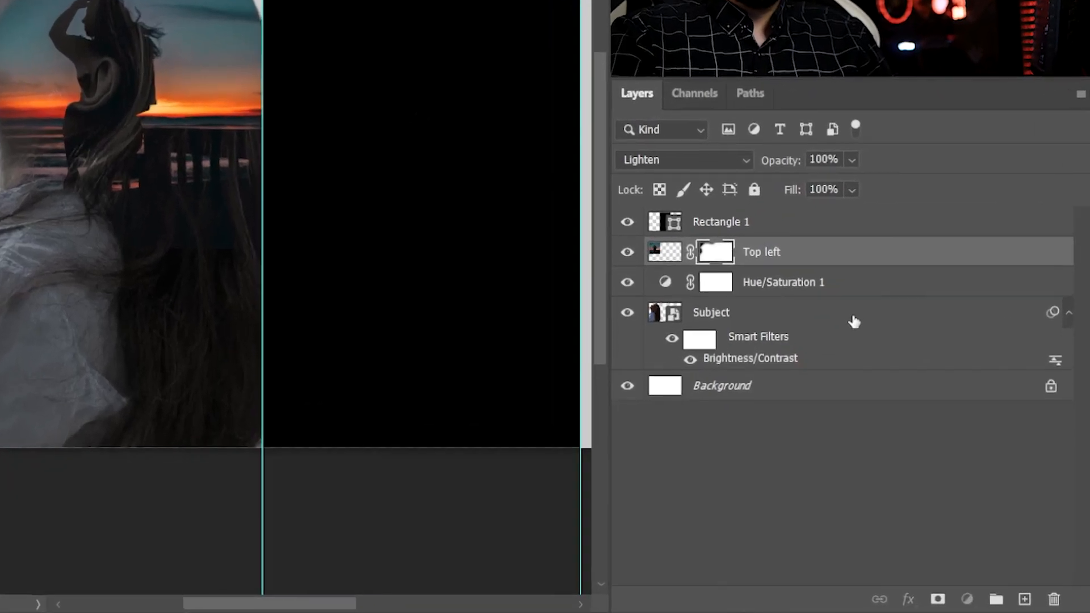
Add a new layer directly above Subject and paint the hair and lower body area black with a soft 302 px brush at 0% hardness.
click(900, 414)
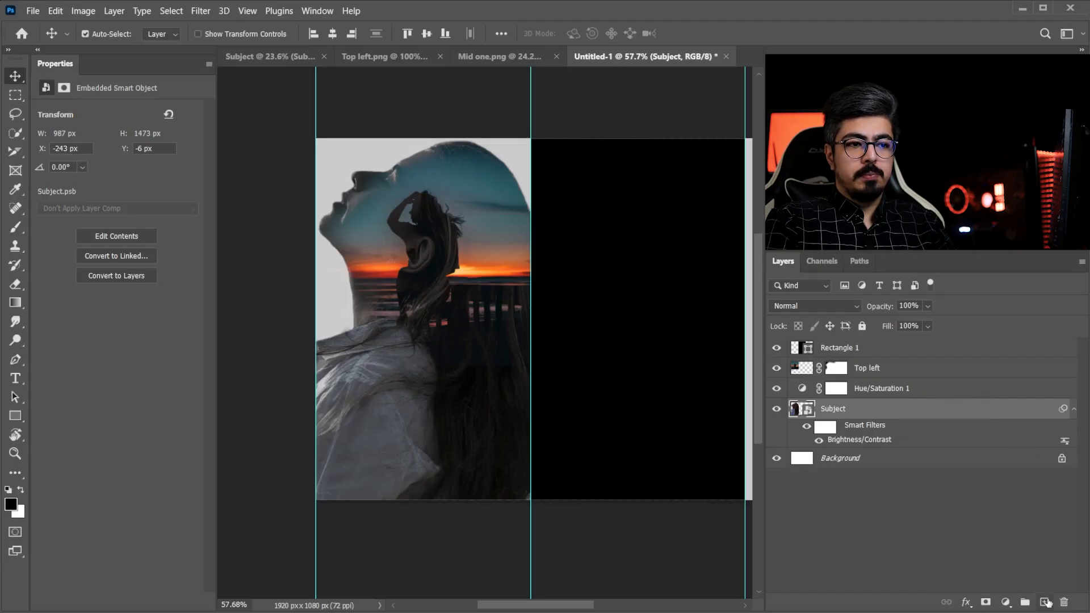
click(1044, 603)
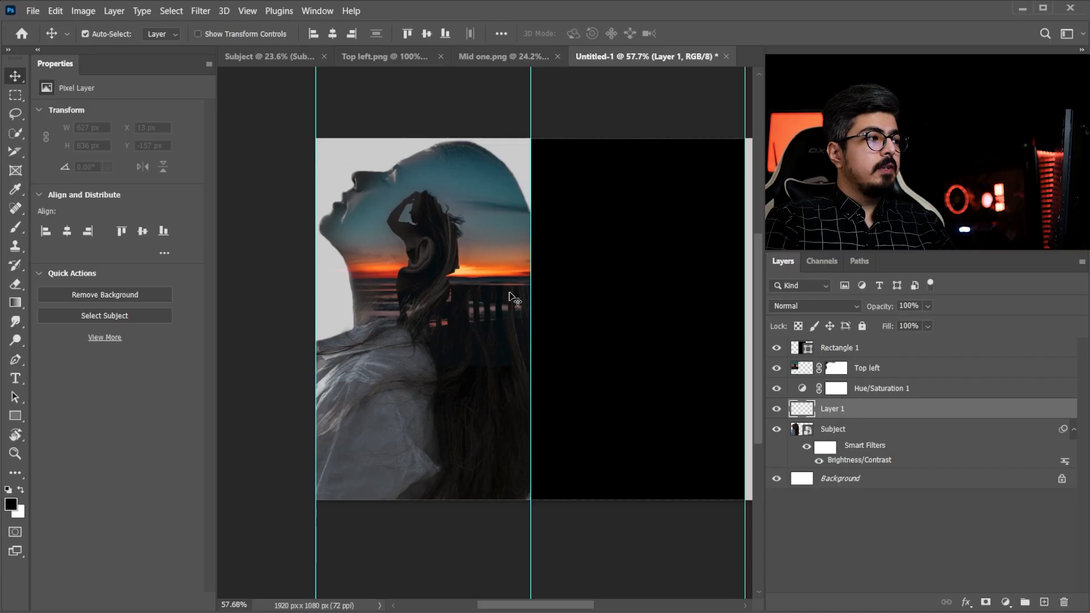
key(b)
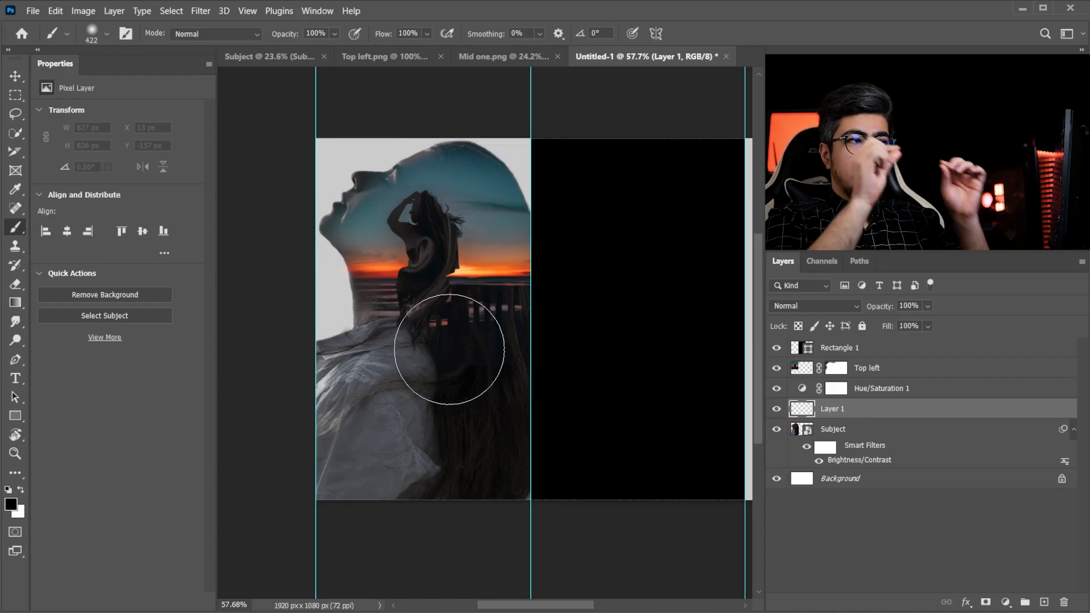
scroll(445, 340, up, 7)
drag(540, 287, 504, 295)
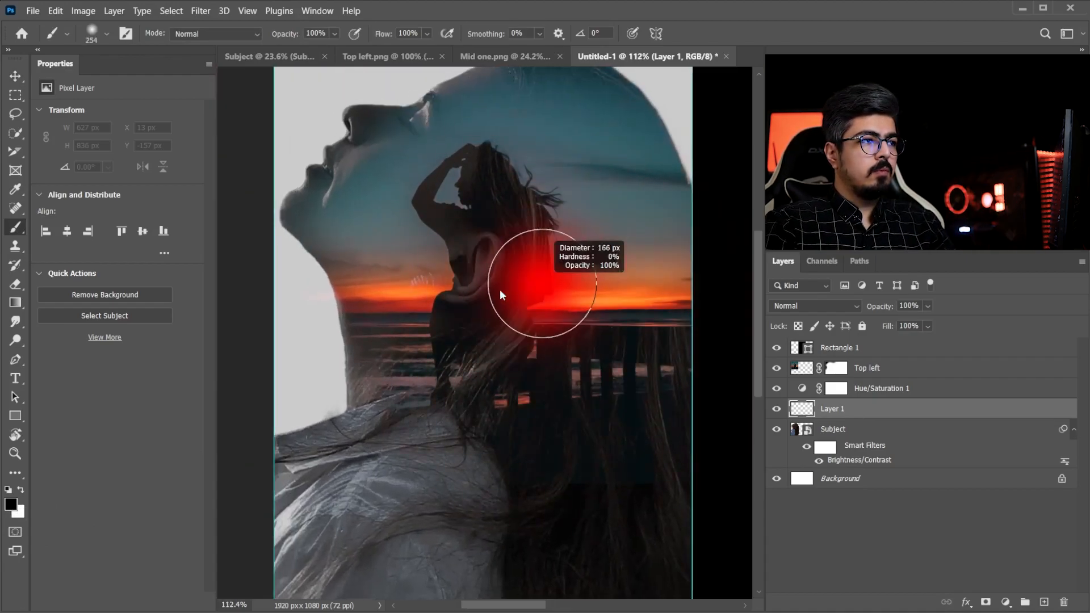
click(490, 262)
scroll(534, 298, down, 8)
scroll(572, 329, up, 5)
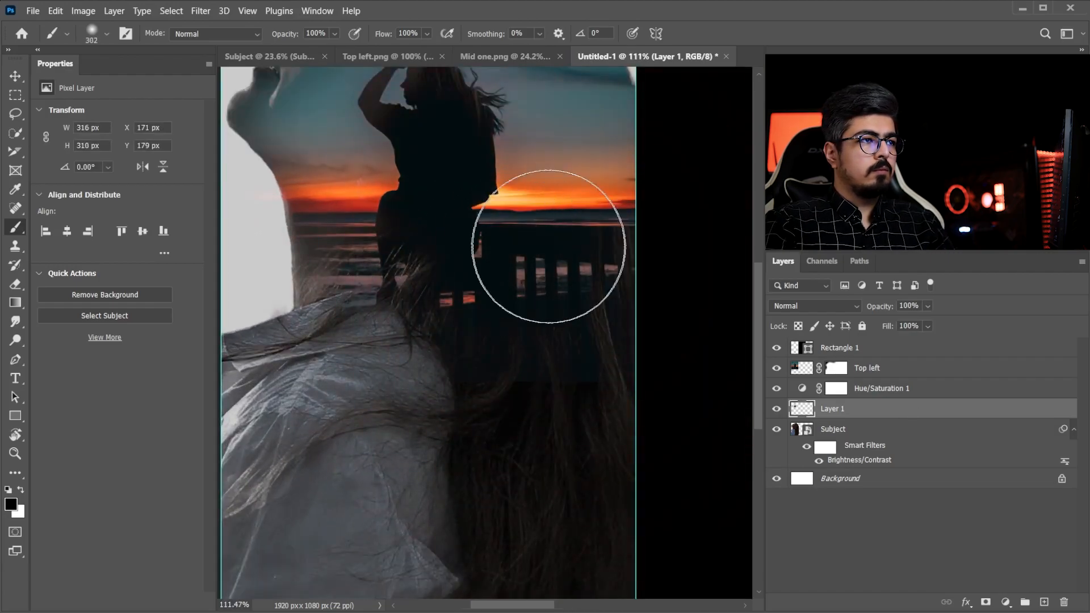
scroll(560, 248, down, 2)
mouse_move(527, 259)
mouse_down()
mouse_move(469, 571)
mouse_move(555, 462)
mouse_move(518, 248)
mouse_up()
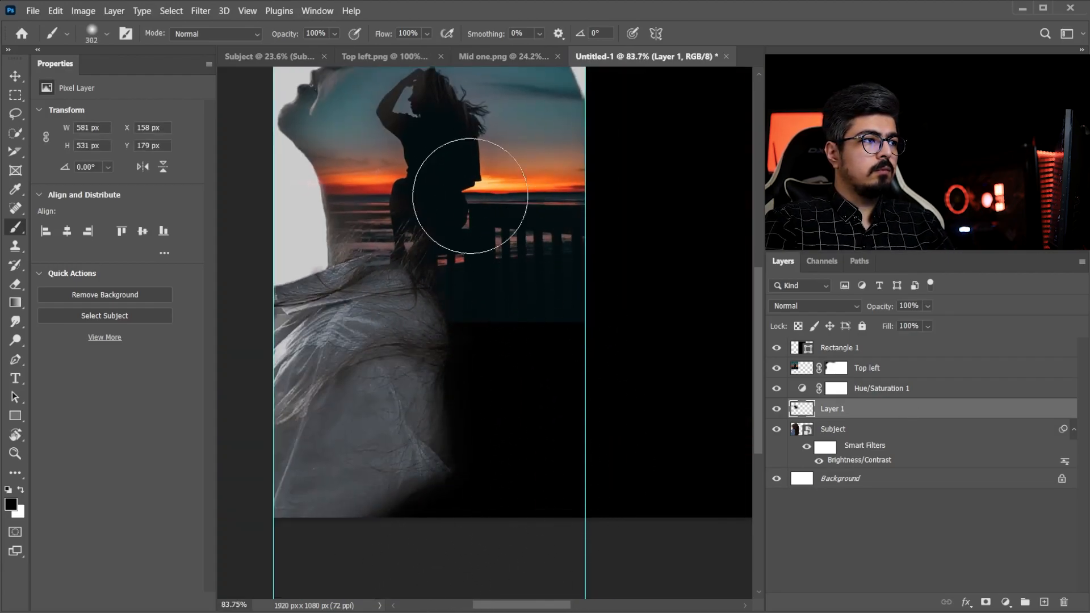
scroll(454, 532, down, 2)
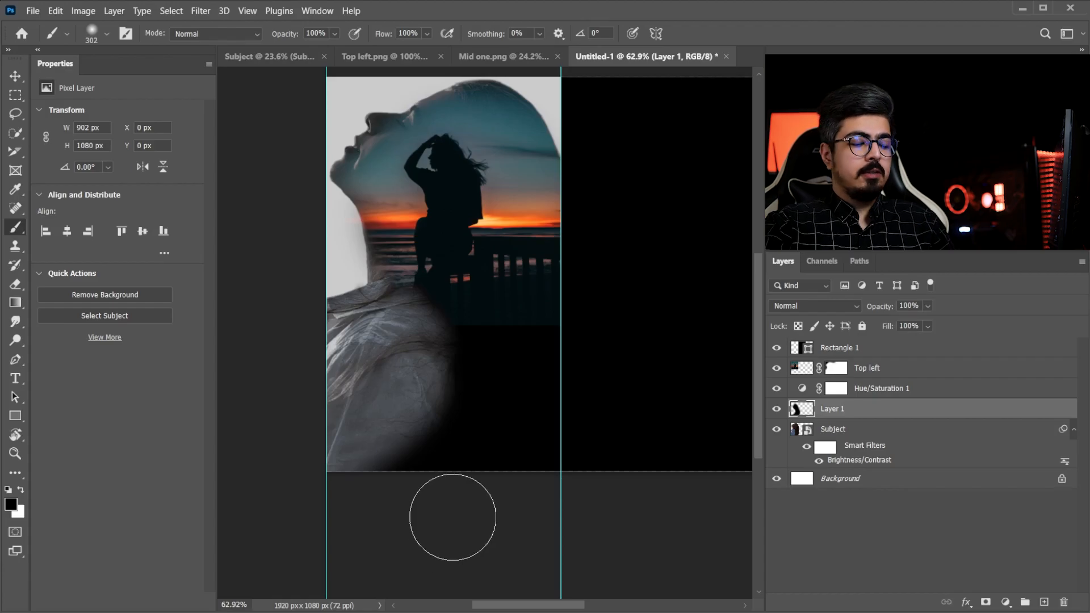
Duplicate the Top left layer and rename the copy Blured.
key(v)
click(884, 369)
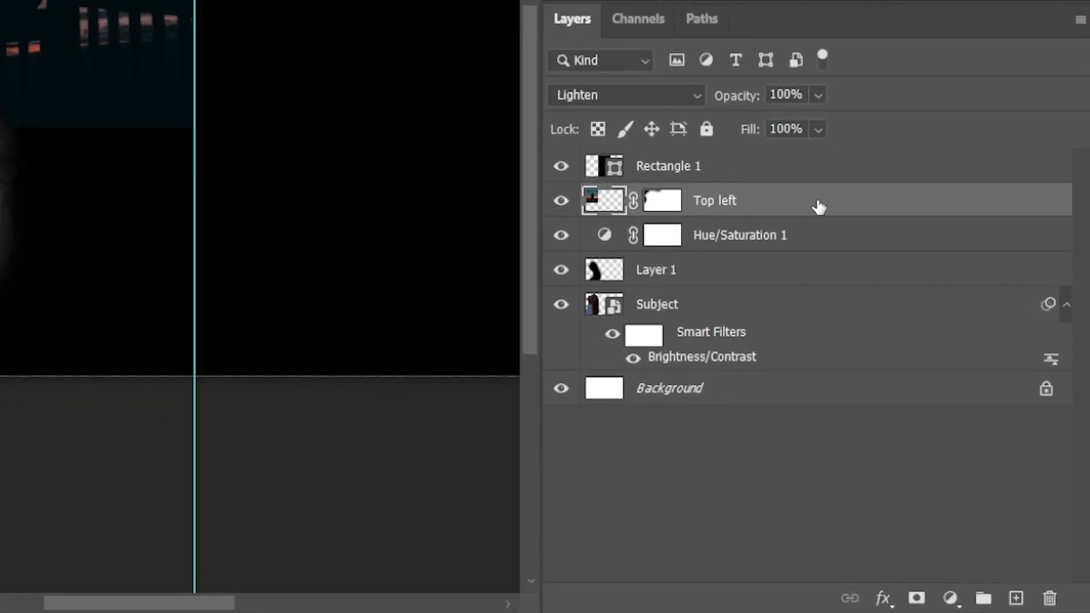
key(ctrl+j)
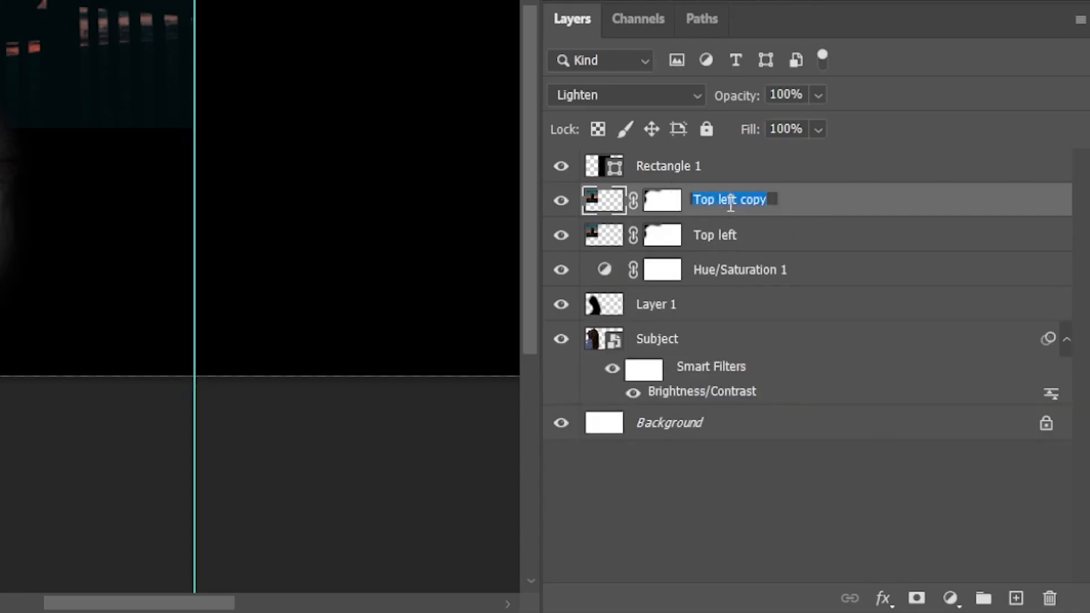
text(d)
key(Return)
Flip the Blured layer vertically and move it straight down so it mirrors the sunset photo in the lower part of the first column.
key(ctrl+t)
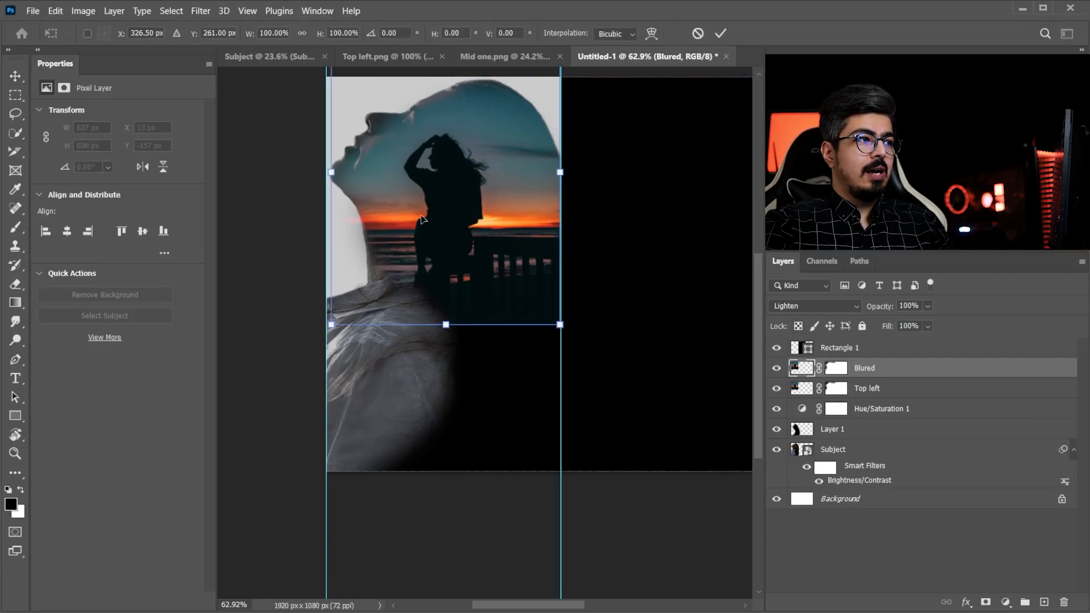
right_click(350, 169)
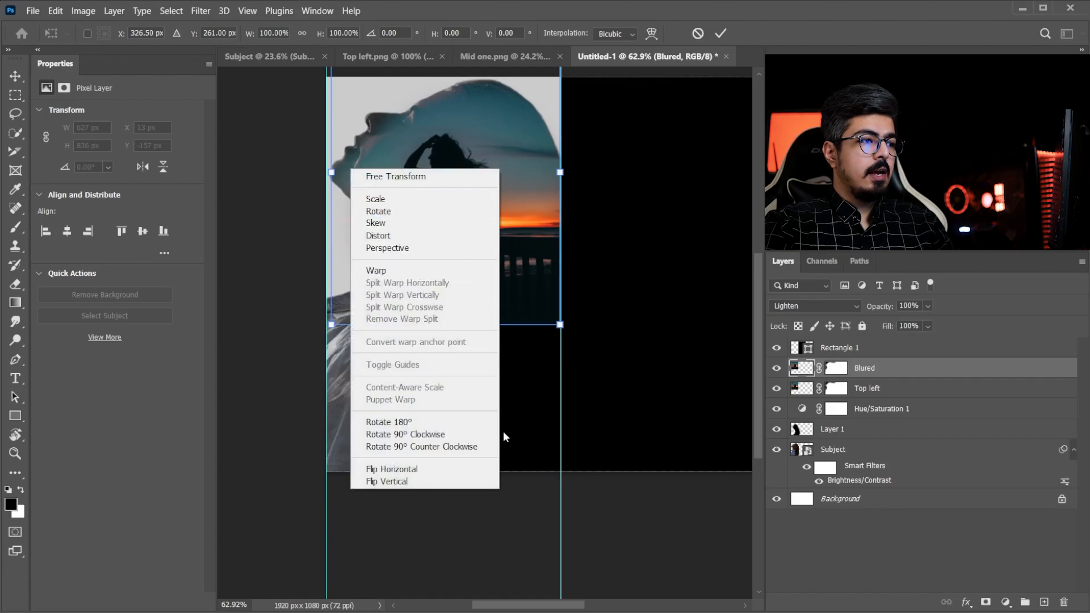
click(410, 482)
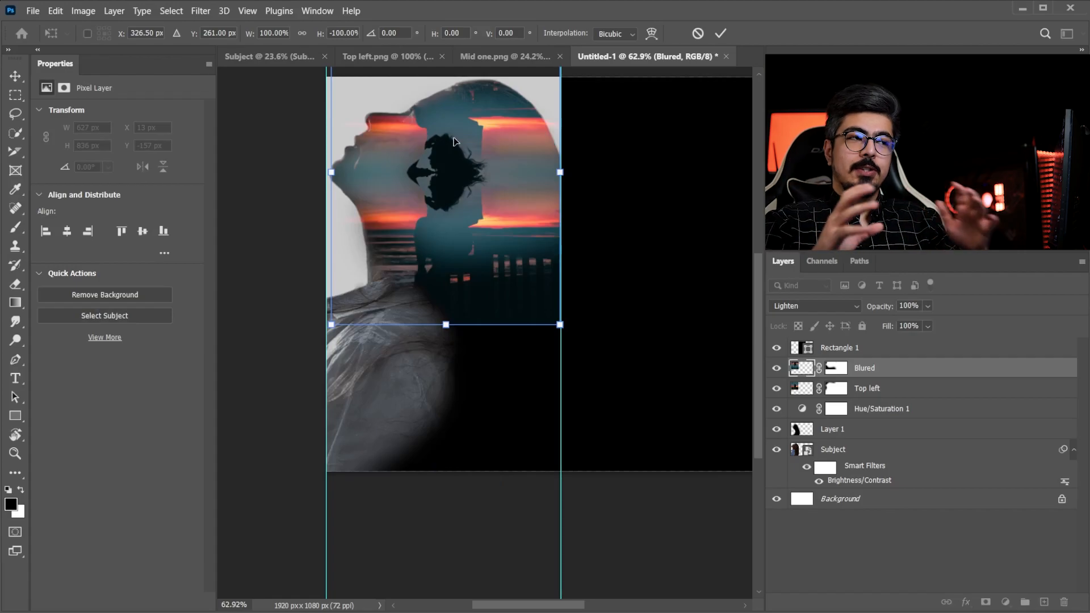
drag(450, 139, 455, 394)
key(Down)
key(Down)
key(Down)
key(Down)
key(Down)
key(Down)
key(Down)
key(Down)
key(Down)
key(Down)
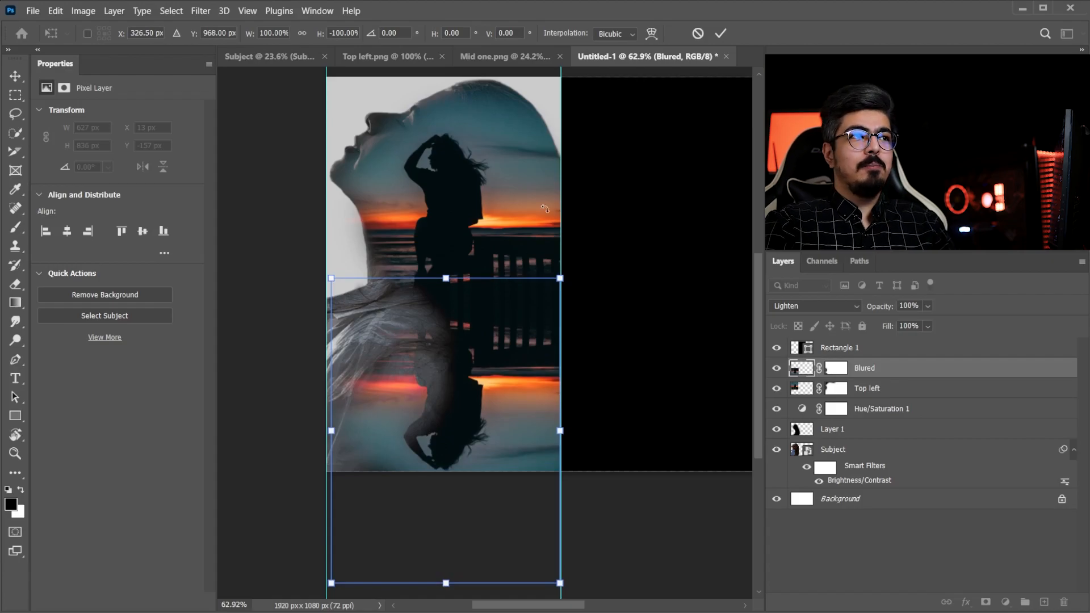
click(720, 33)
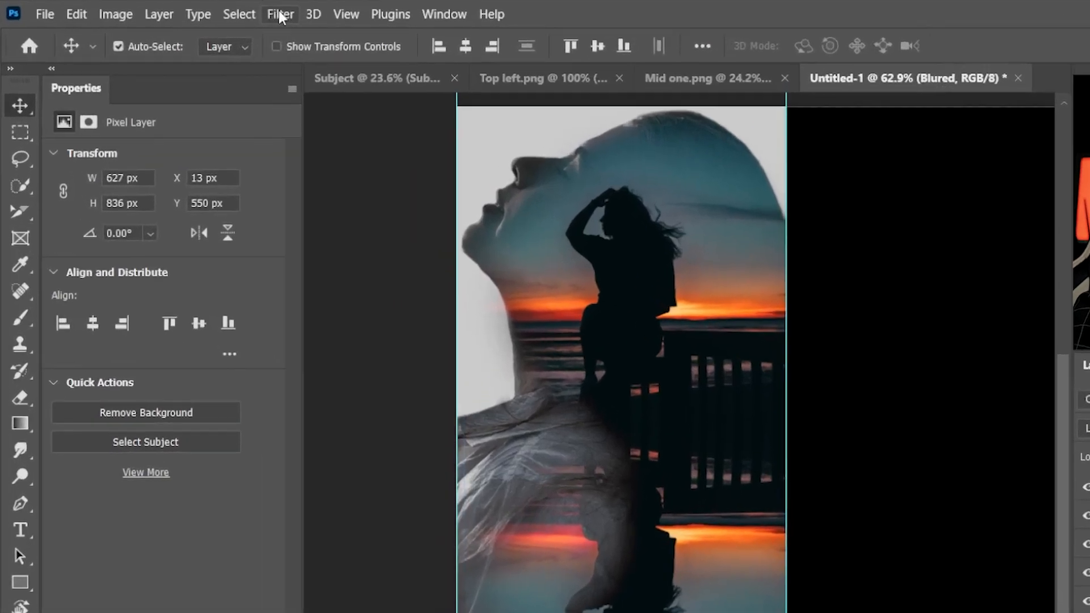
Apply a 25 px Field Blur with High Quality enabled to the Blured layer.
click(200, 11)
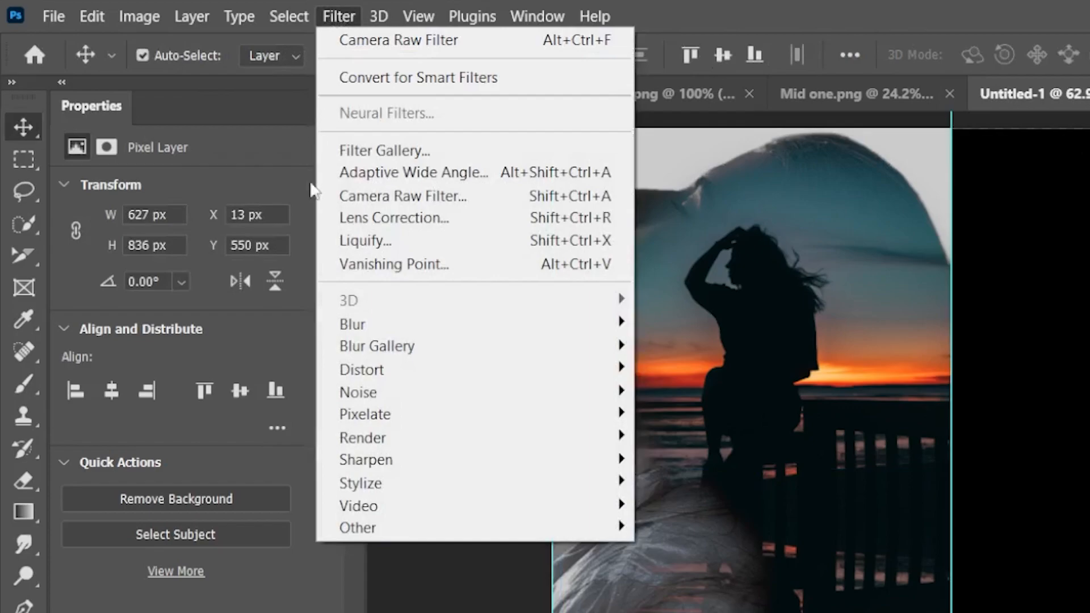
mouse_move(406, 352)
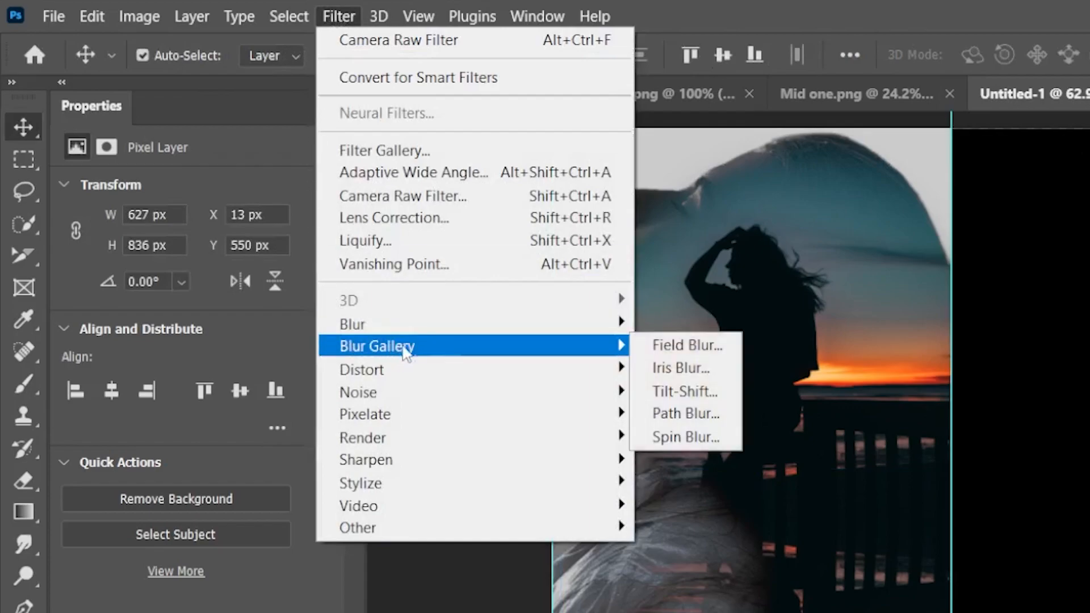
click(675, 347)
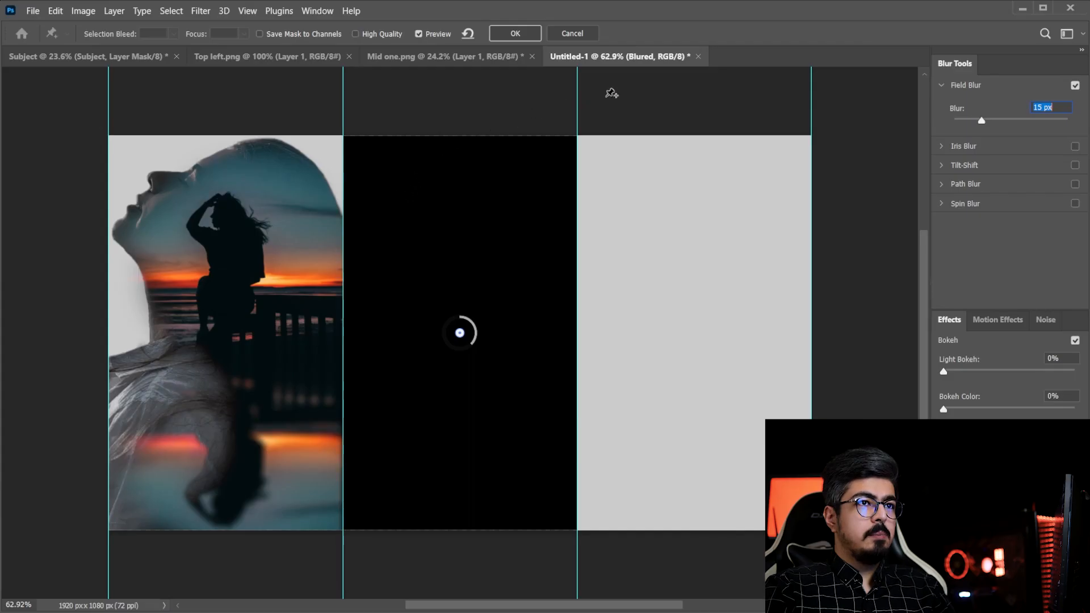
text(25)
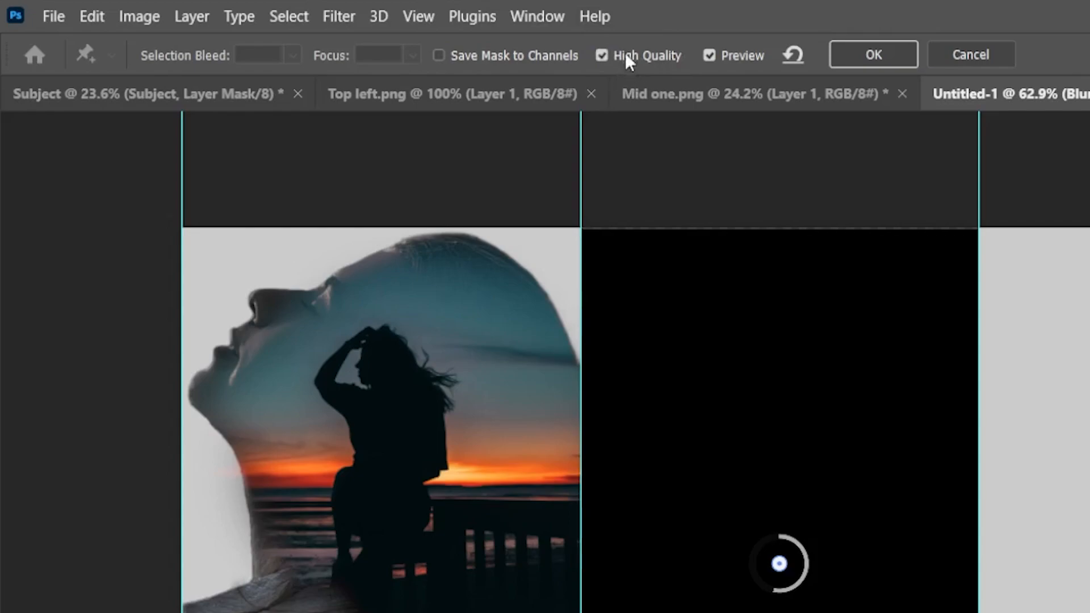
click(872, 55)
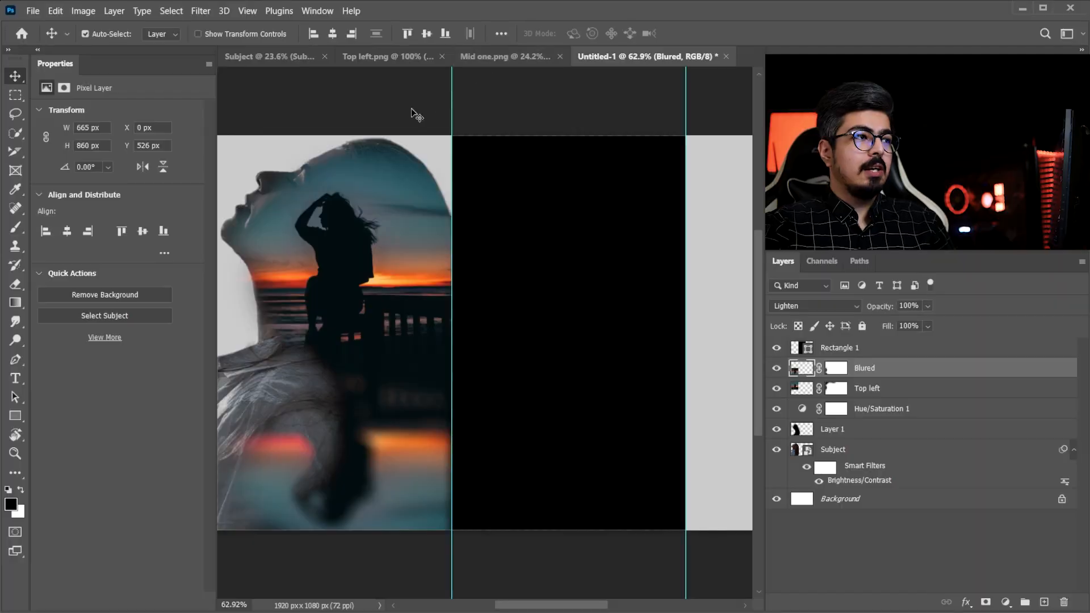
Rename the black-painted layer above Subject as Brushing.
drag(410, 274, 411, 271)
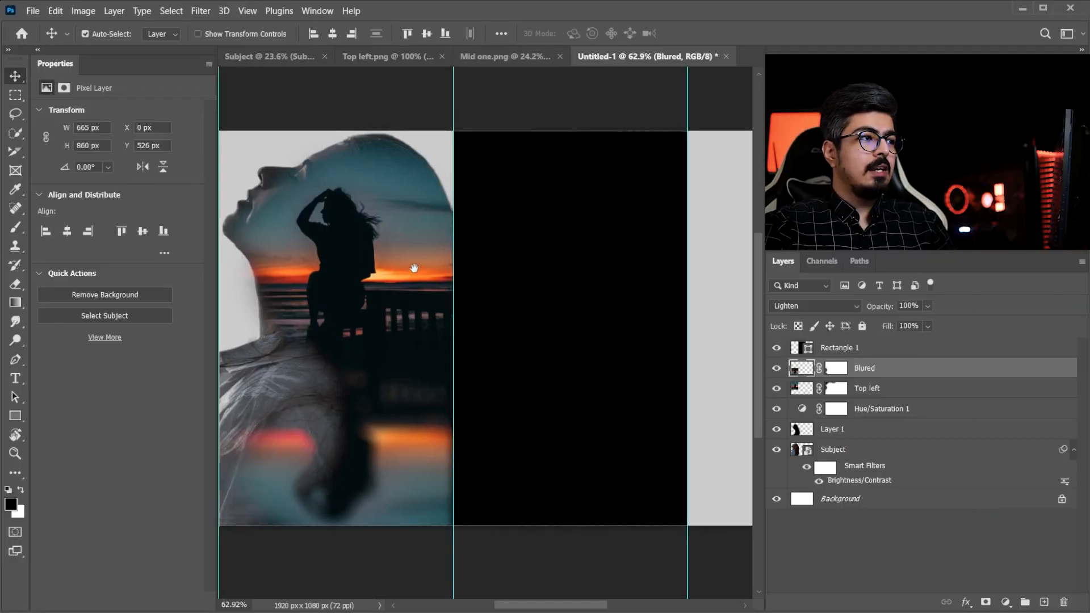
click(817, 430)
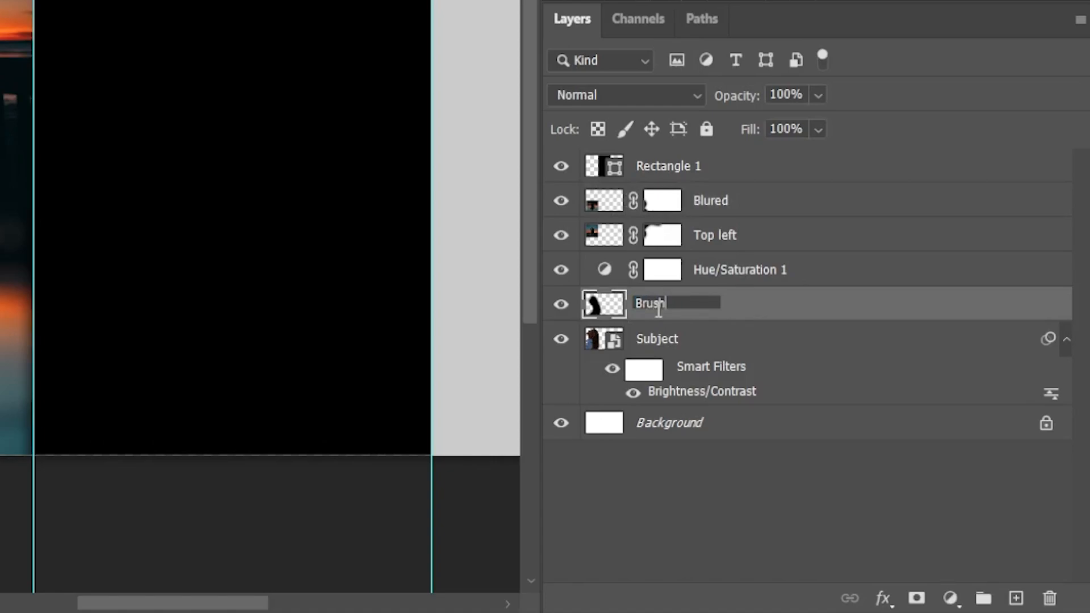
key(Return)
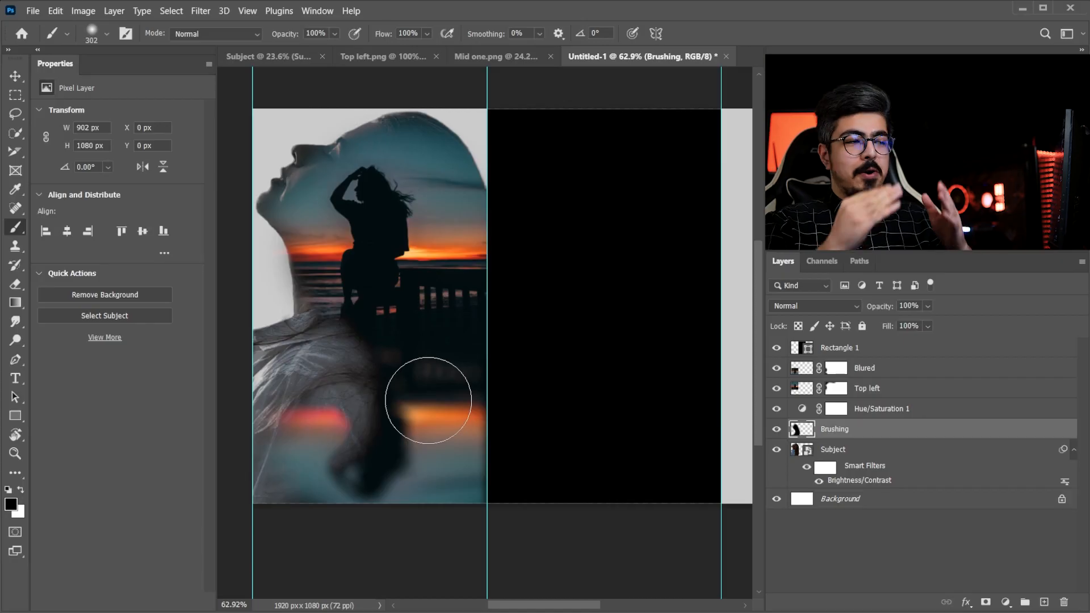
Paint more black on the Brushing layer beneath the blurred reflection in the lower part of the first column.
drag(470, 406, 504, 391)
scroll(454, 449, up, 3)
mouse_move(448, 460)
mouse_down()
mouse_move(501, 427)
mouse_move(477, 428)
mouse_move(492, 335)
mouse_move(463, 444)
mouse_move(474, 437)
mouse_move(436, 444)
mouse_move(477, 439)
mouse_up()
scroll(457, 451, down, 2)
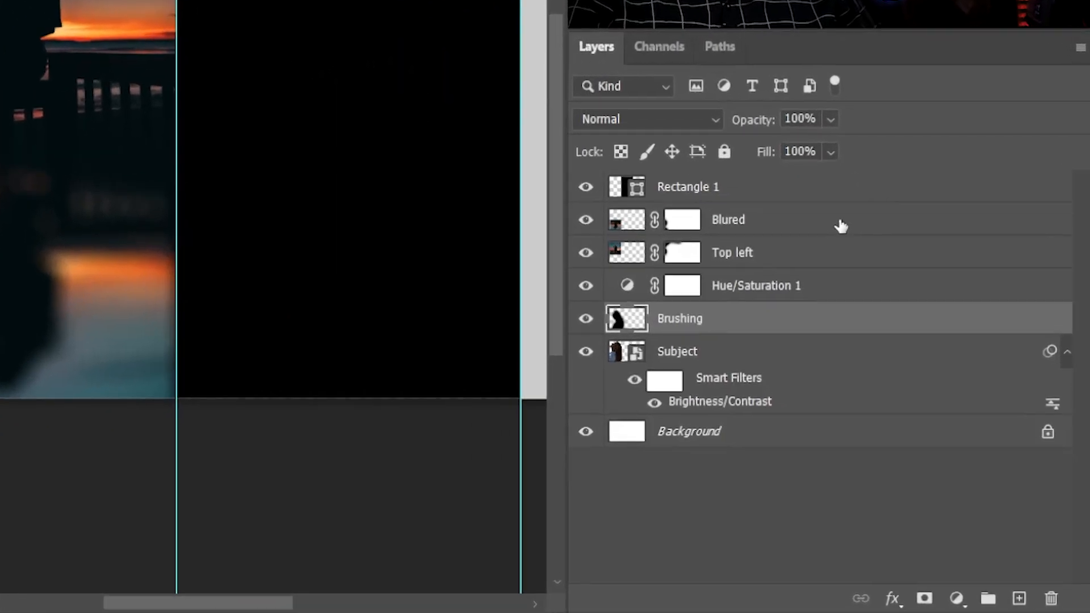
Group the layers from Blured down to Subject into a single smart object and name it Left.
click(738, 233)
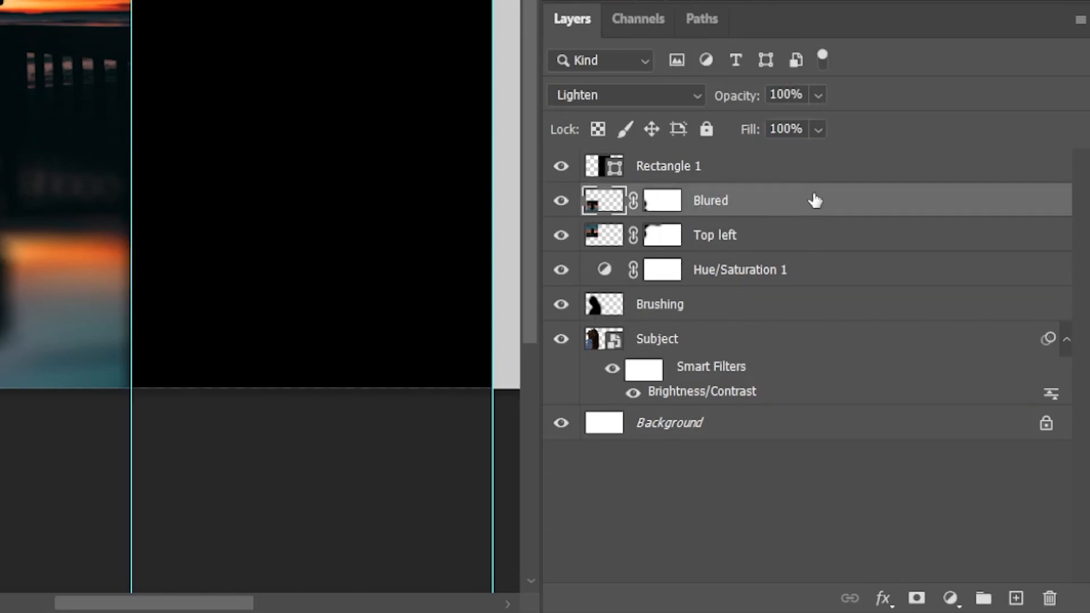
shift+click(795, 350)
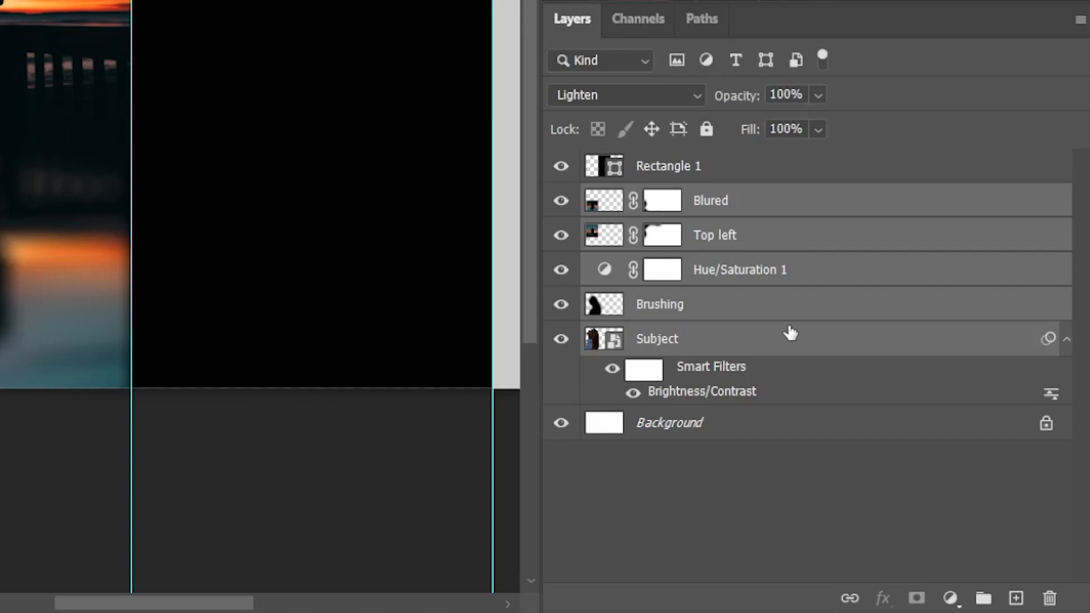
key(ctrl+g)
right_click(699, 198)
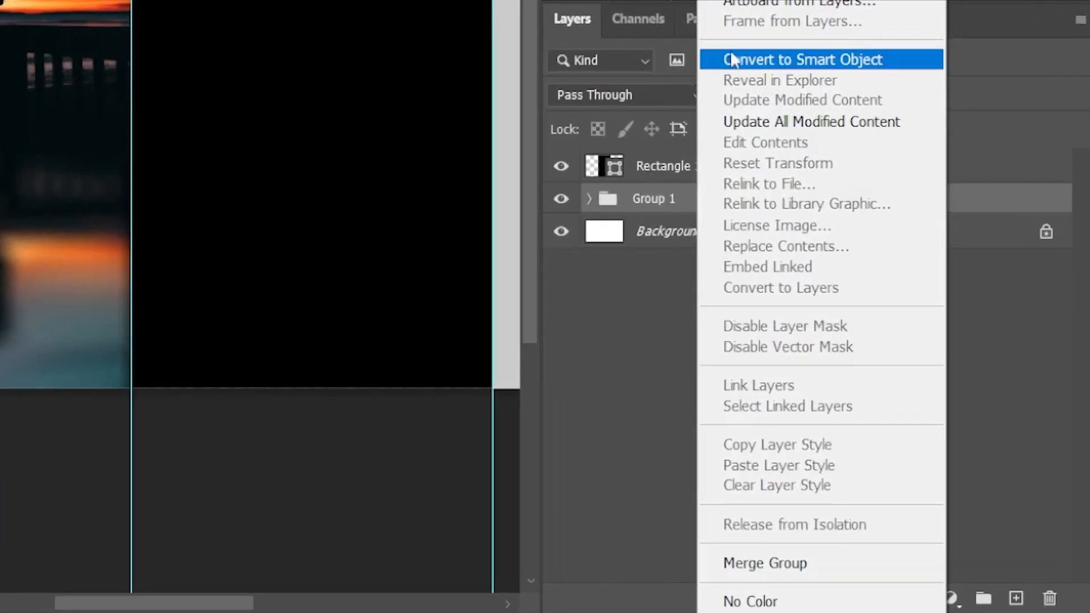
click(789, 61)
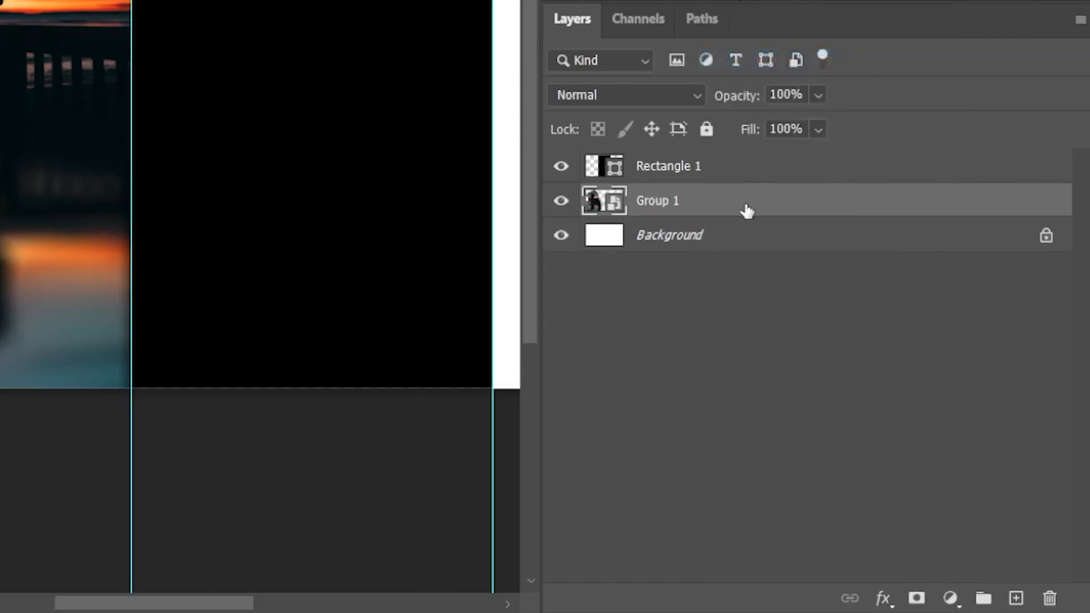
double_click(648, 201)
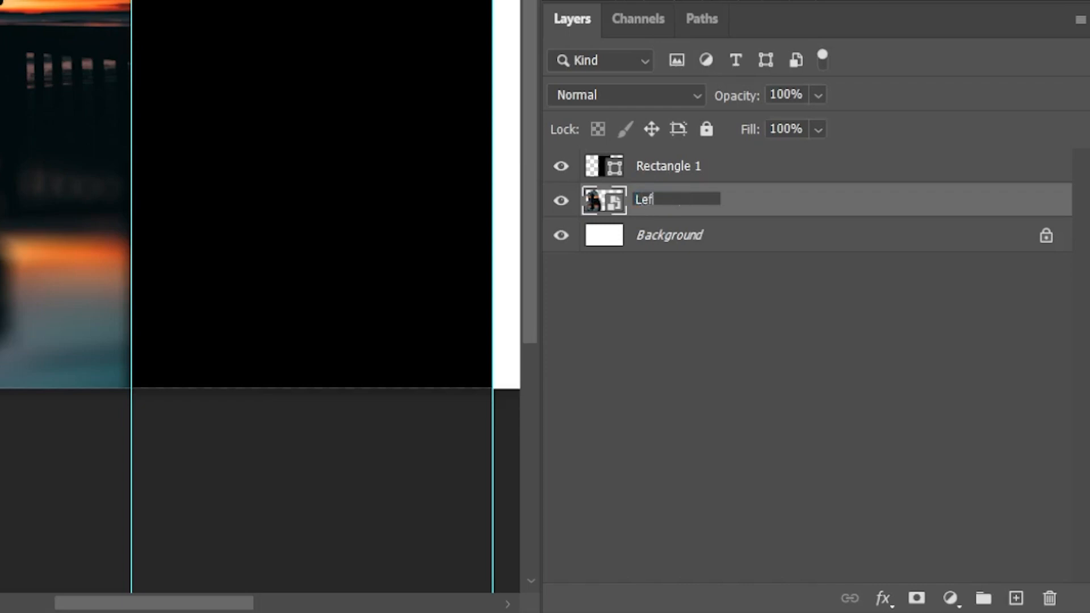
key(Return)
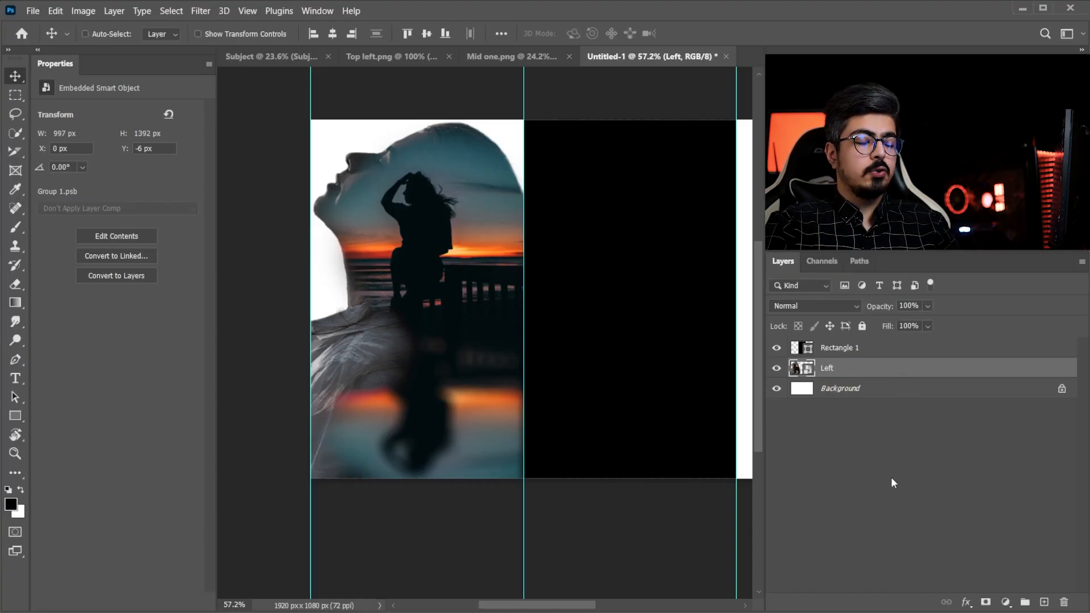
Duplicate the Left smart object.
key(ctrl+j)
scroll(653, 419, down, 3)
drag(674, 359, 614, 307)
scroll(633, 334, down, 2)
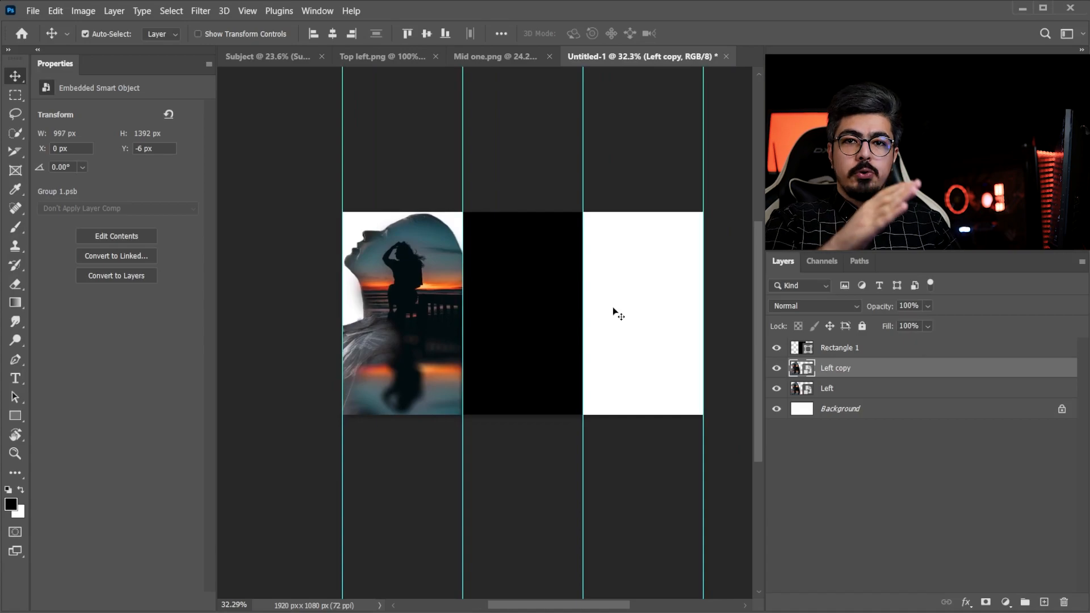
key(ctrl)
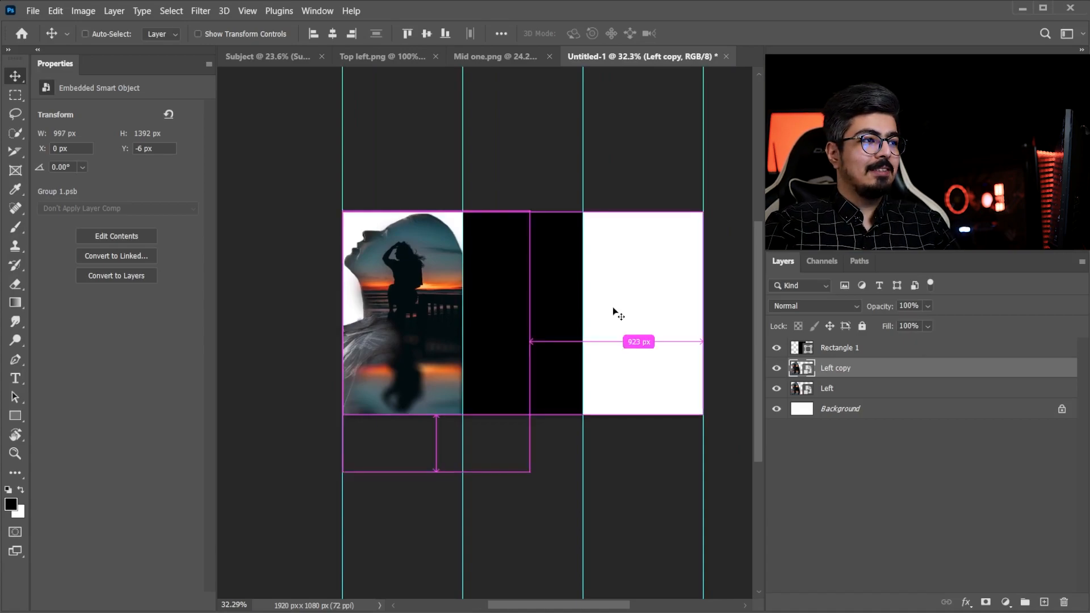
Flip the Left copy smart object horizontally and position it in the third column as a mirror image of the first column.
key(ctrl+t)
drag(449, 284, 670, 284)
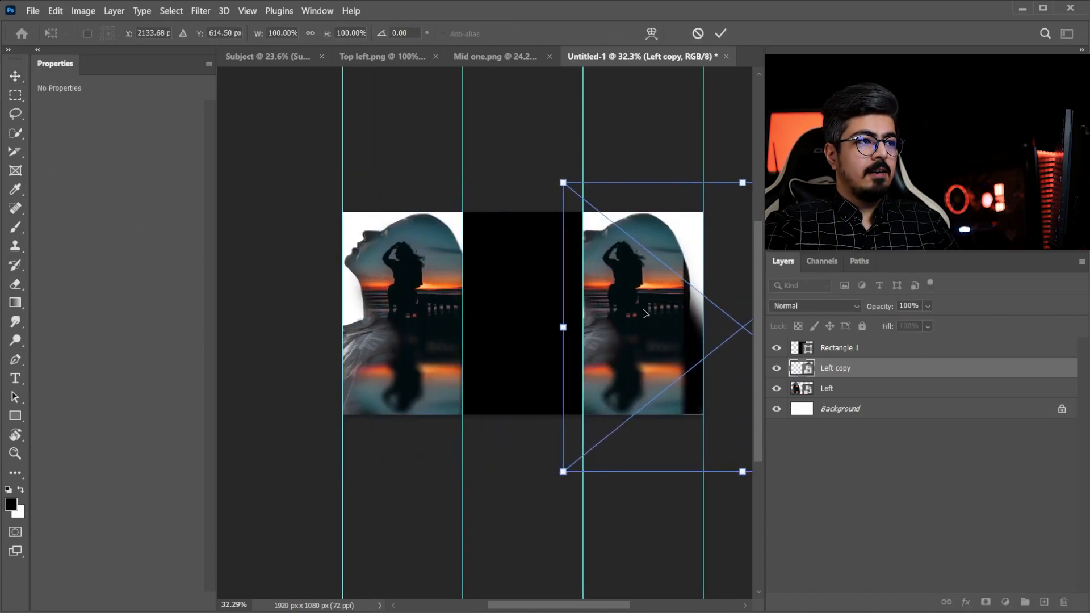
scroll(645, 314, right, 1)
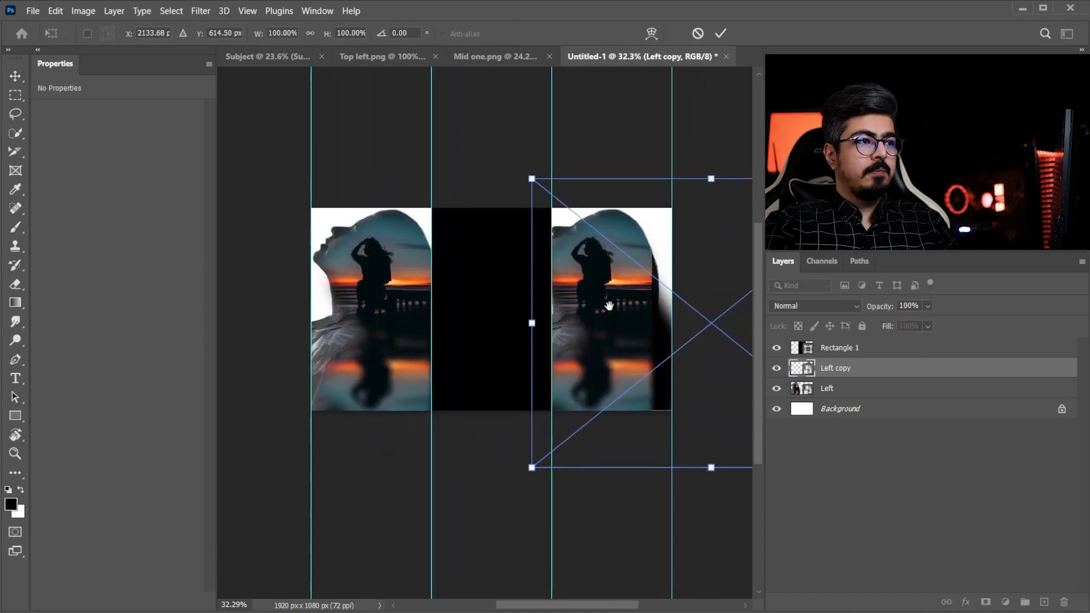
right_click(561, 246)
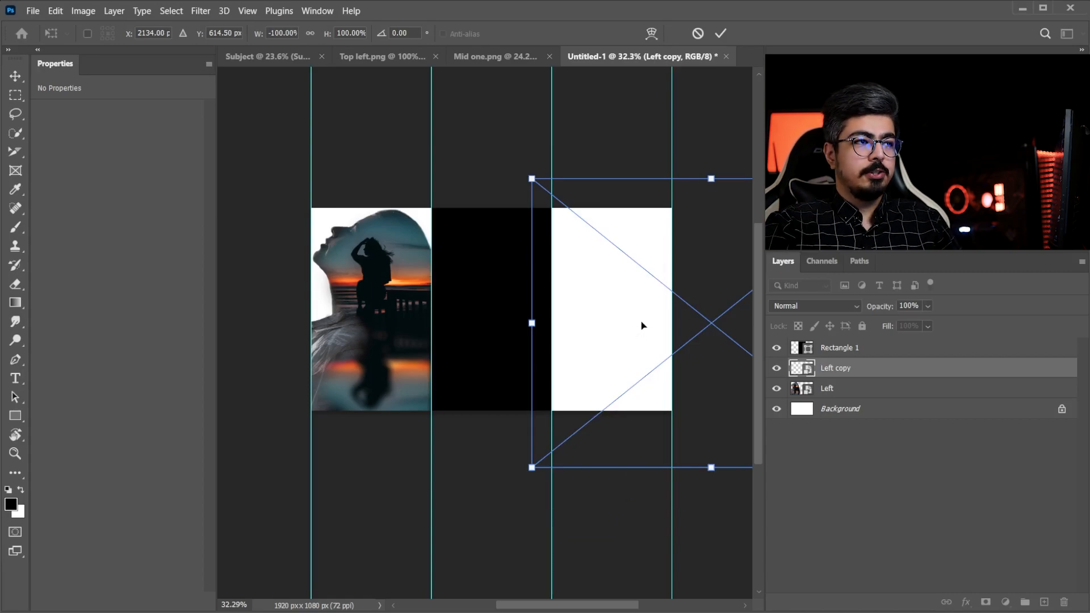
drag(650, 324, 429, 324)
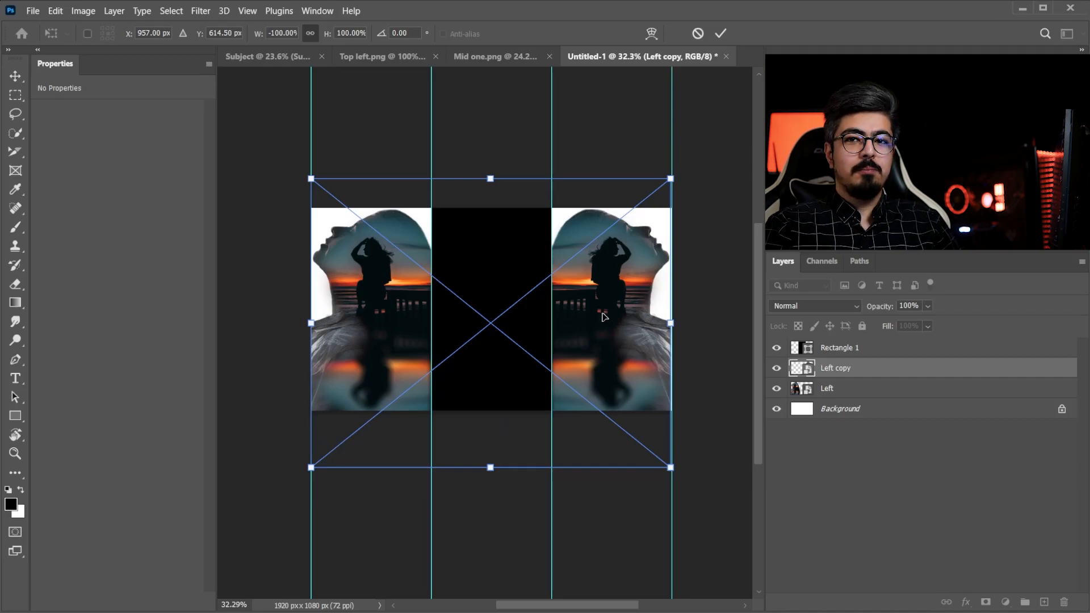
key(Return)
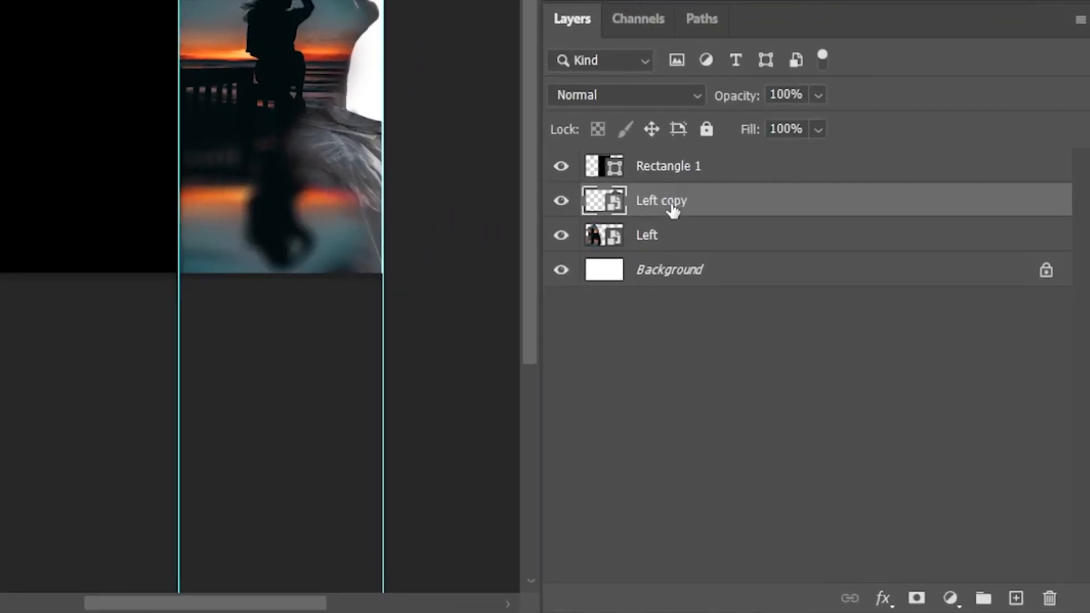
Rename the Left copy layer as Right.
double_click(838, 369)
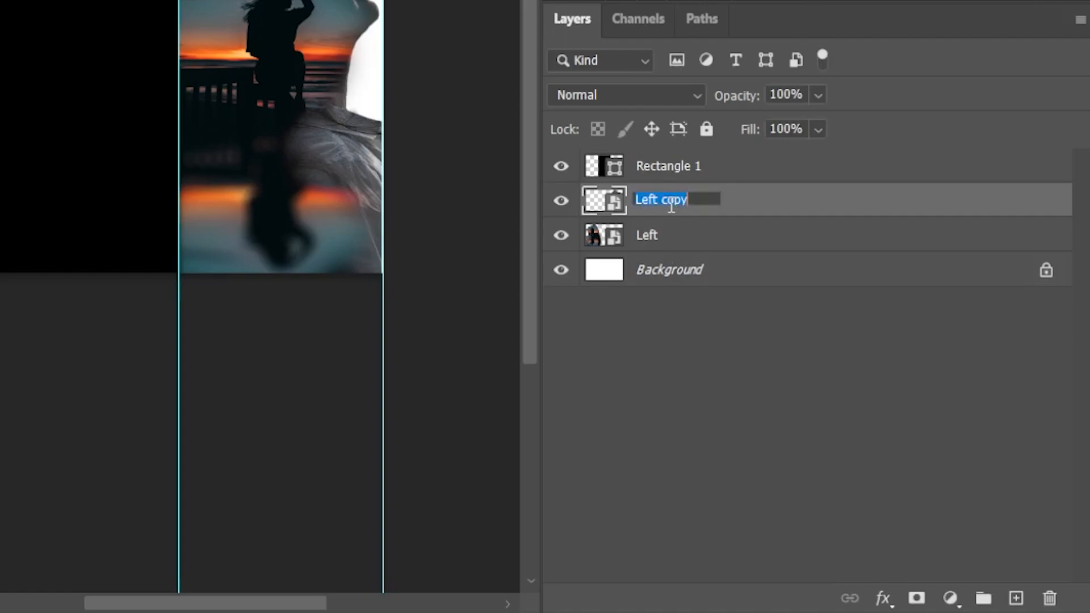
text(Right)
key(Return)
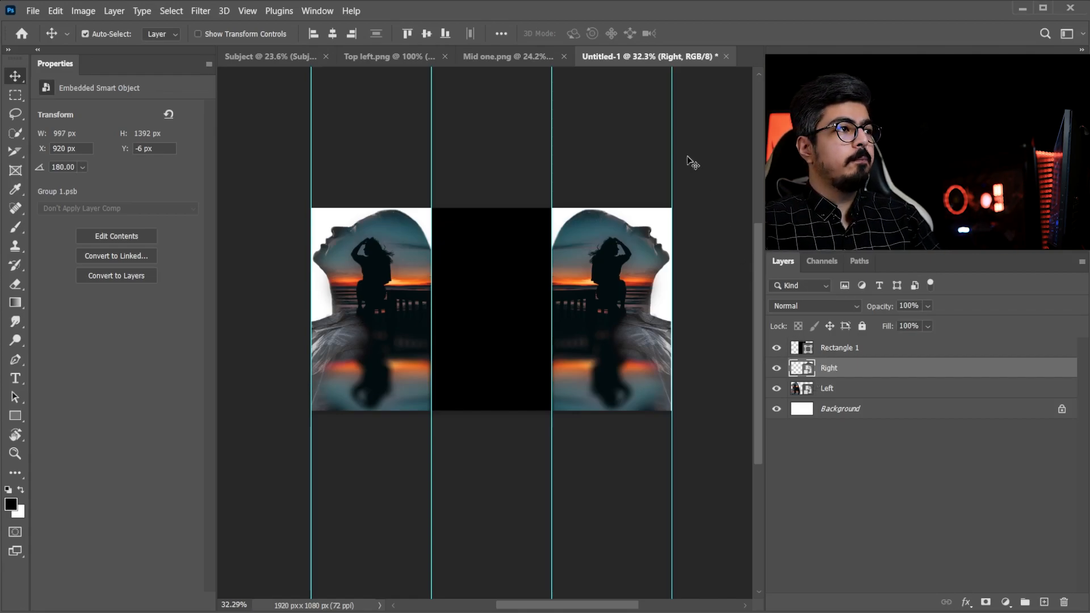
Bring the Mid one.png camera photo into the Untitled-1 composition and place its layer above Rectangle 1.
click(532, 51)
drag(513, 272, 662, 80)
drag(513, 184, 484, 273)
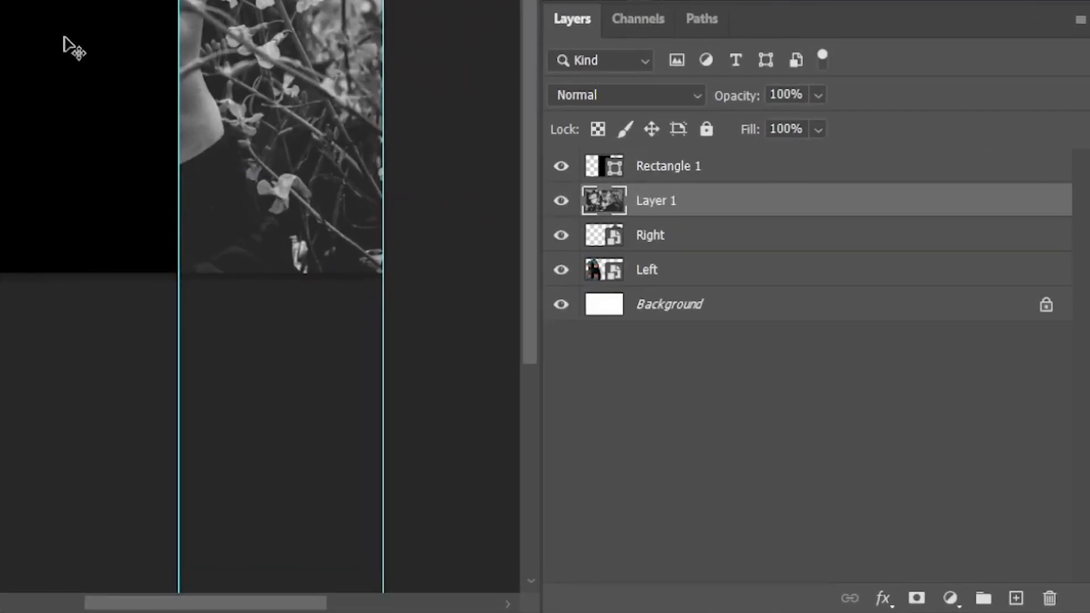
drag(757, 206, 761, 159)
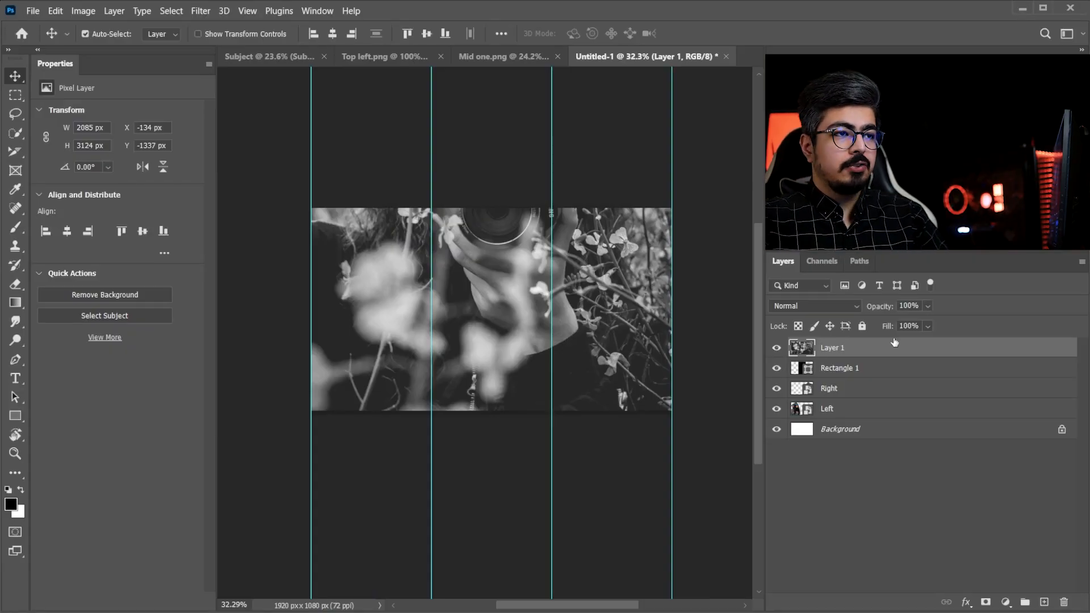
right_click(825, 351)
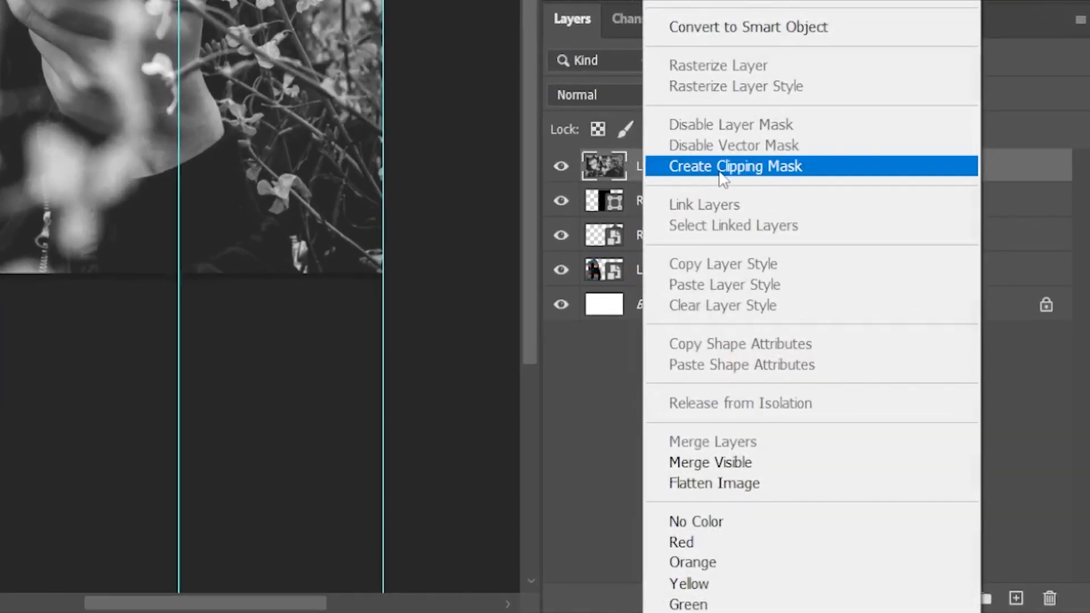
click(723, 173)
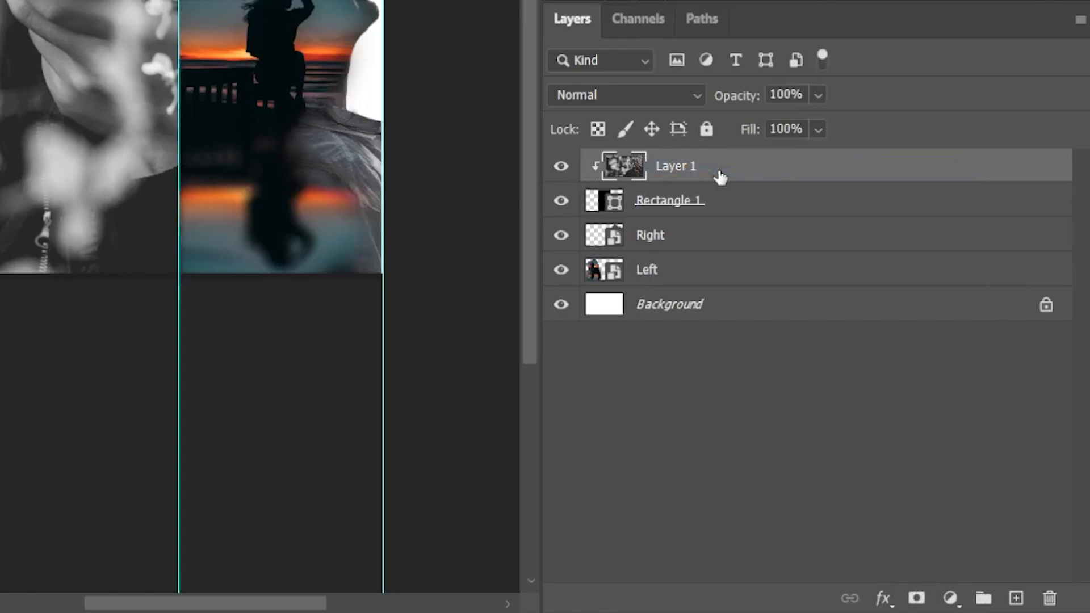
key(ctrl+z)
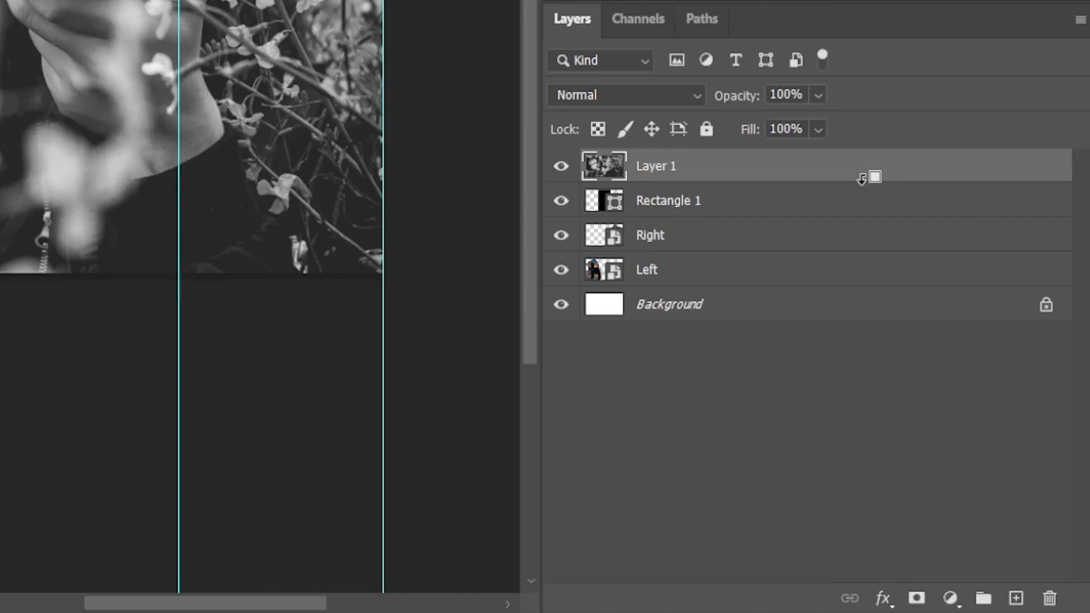
Clip the camera photo, Layer 1, to Rectangle 1 and move it down so the lens sits mid-height in the middle column.
alt+click(861, 179)
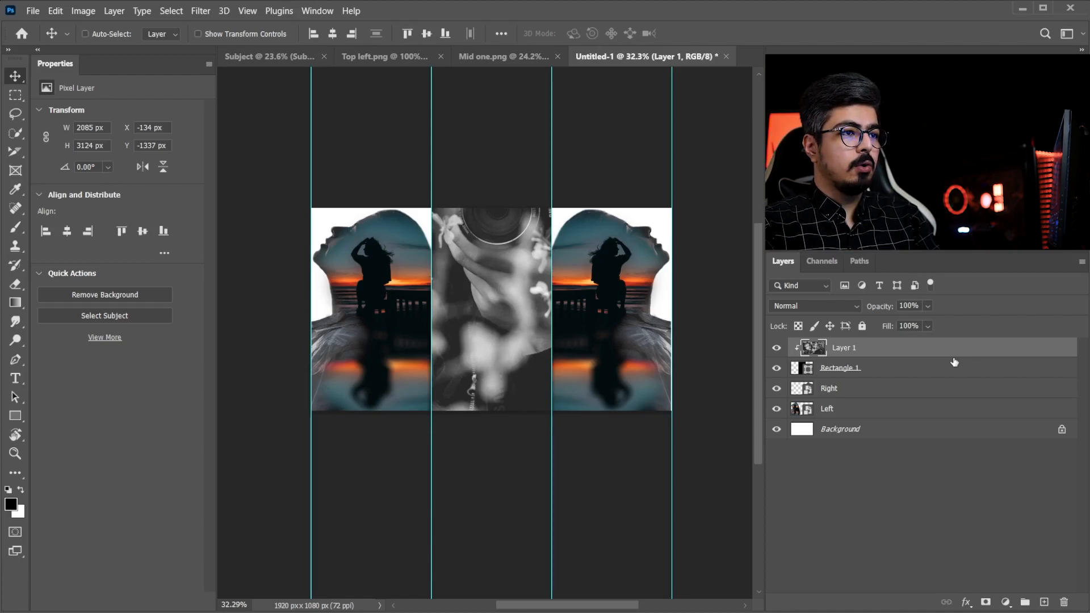
key(ctrl+t)
drag(497, 278, 485, 385)
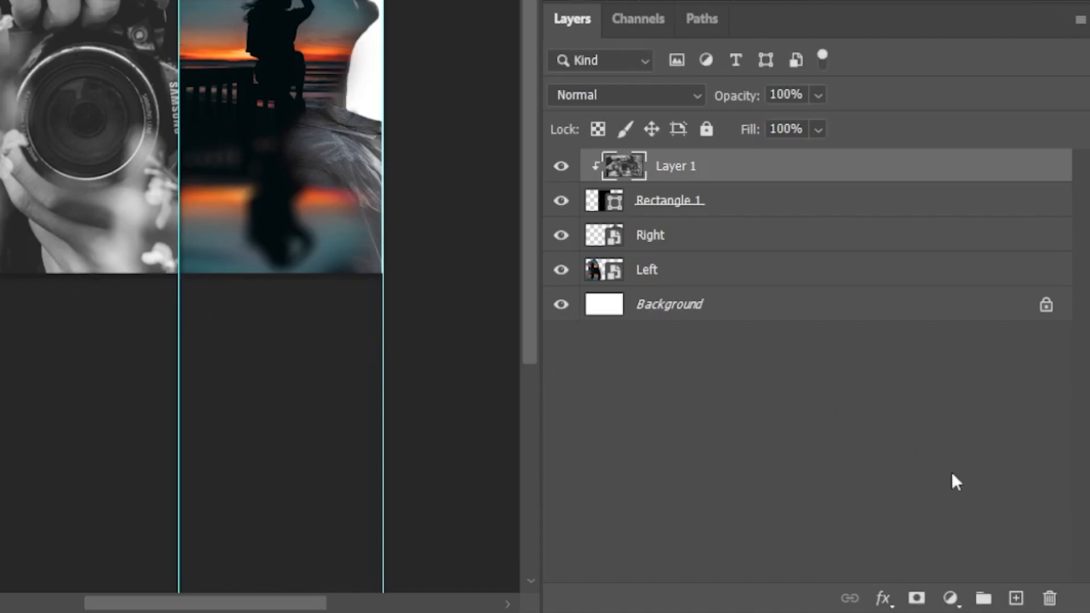
Add a Gradient Map adjustment layer above Layer 1 and clip it to the layer below.
click(951, 600)
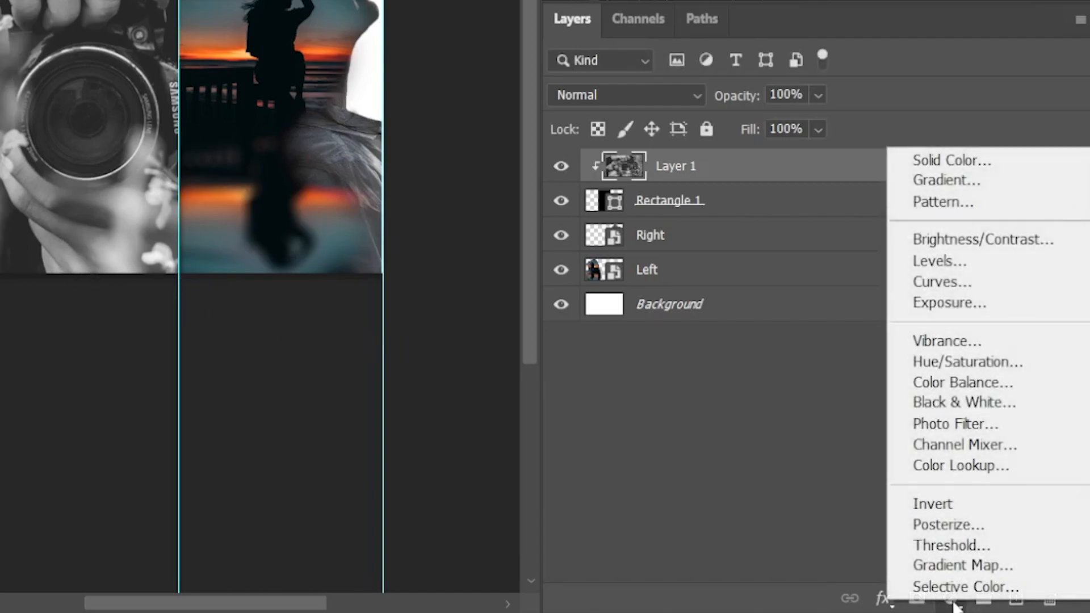
click(929, 565)
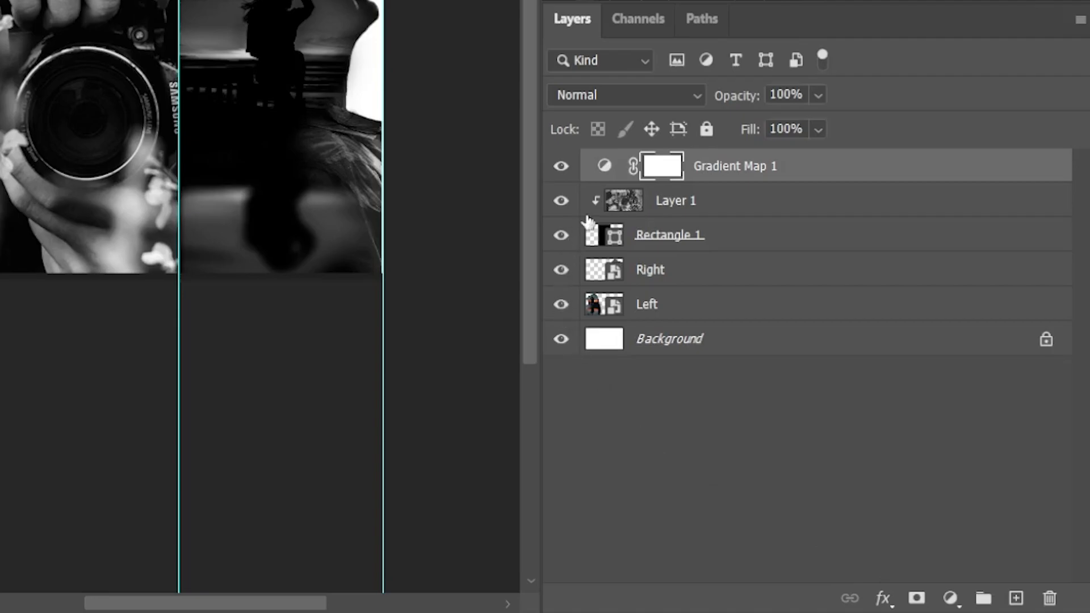
right_click(698, 166)
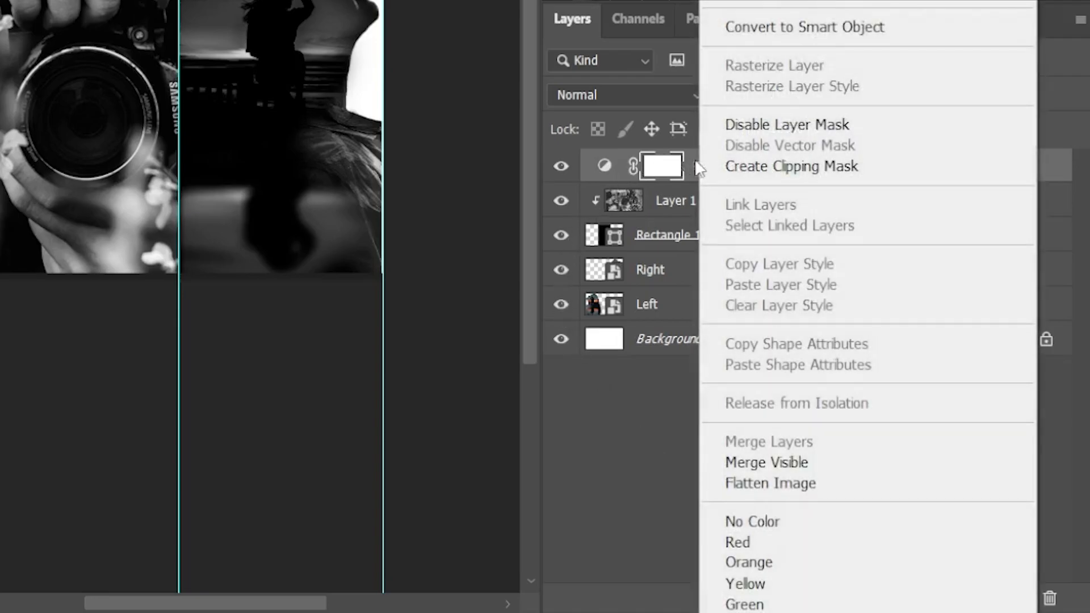
click(755, 171)
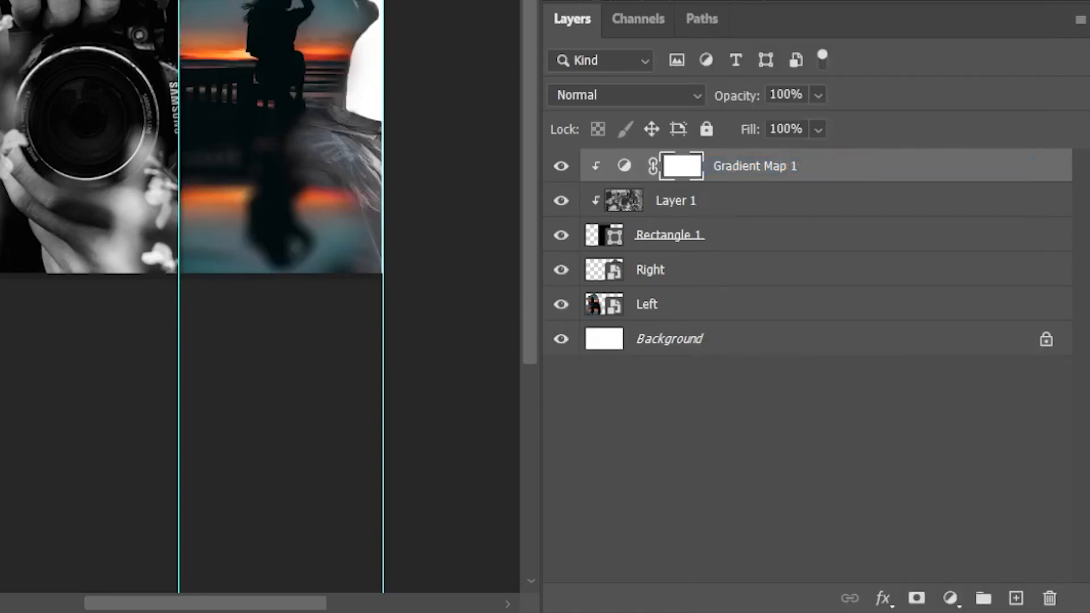
Edit the gradient map from the first Basics preset and set its black colour stop to #182f34.
click(625, 166)
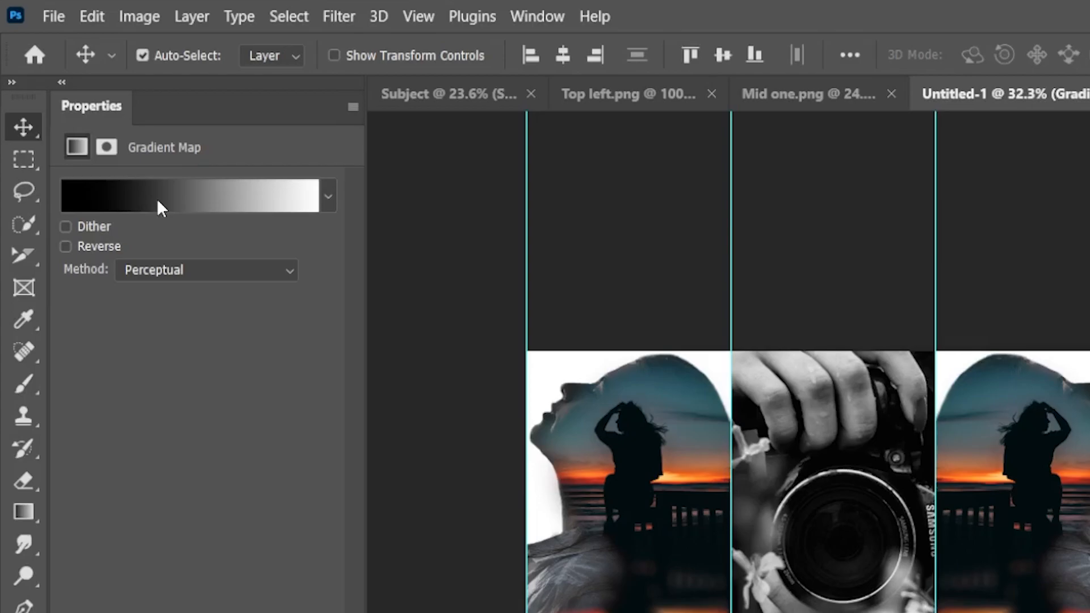
click(155, 200)
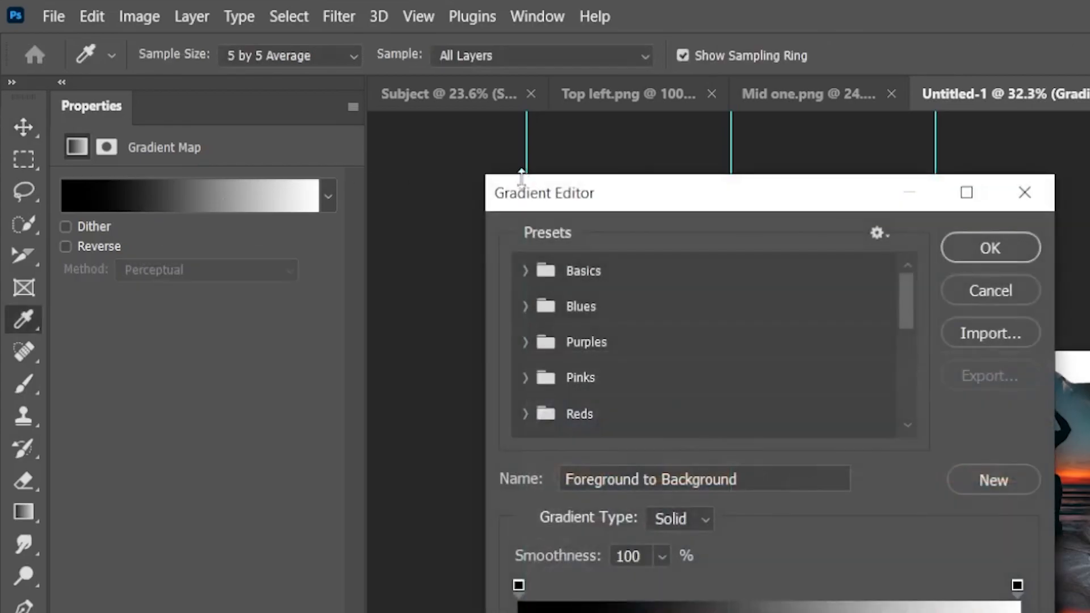
drag(690, 202, 267, 347)
click(101, 417)
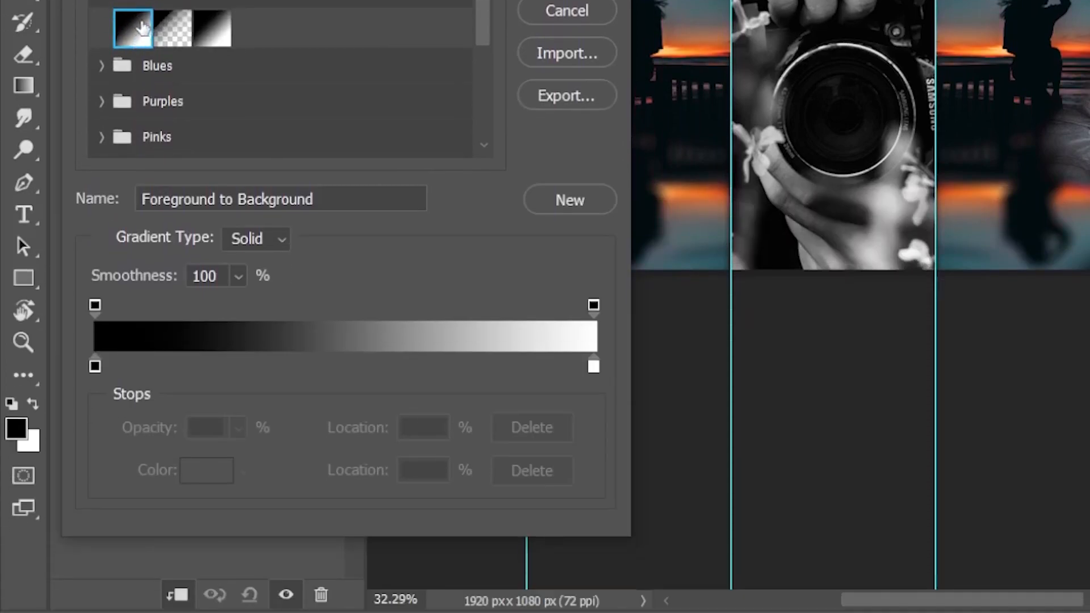
double_click(95, 367)
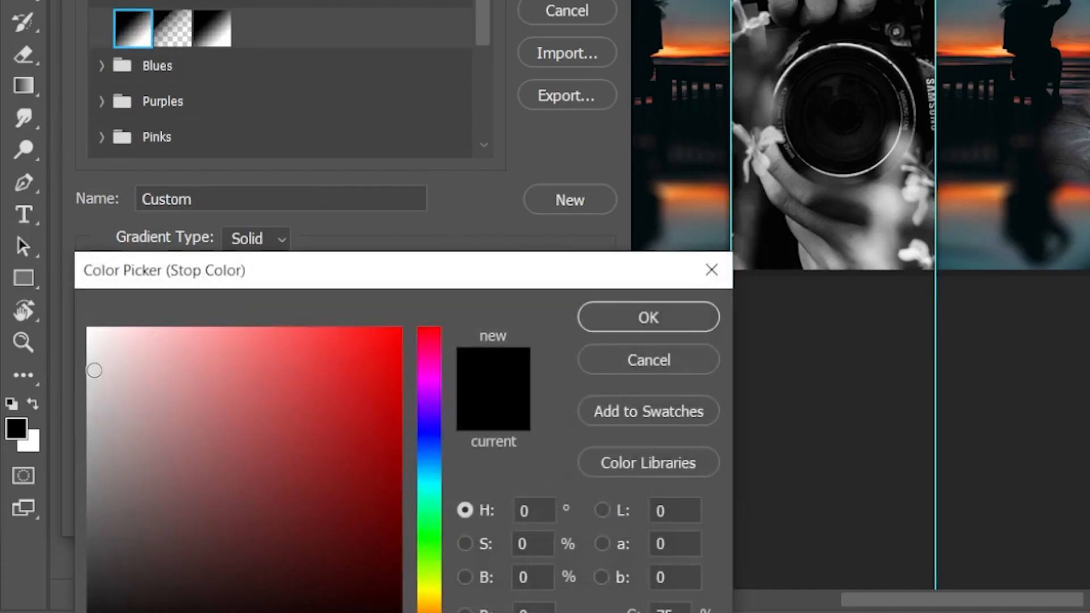
drag(295, 275, 238, 62)
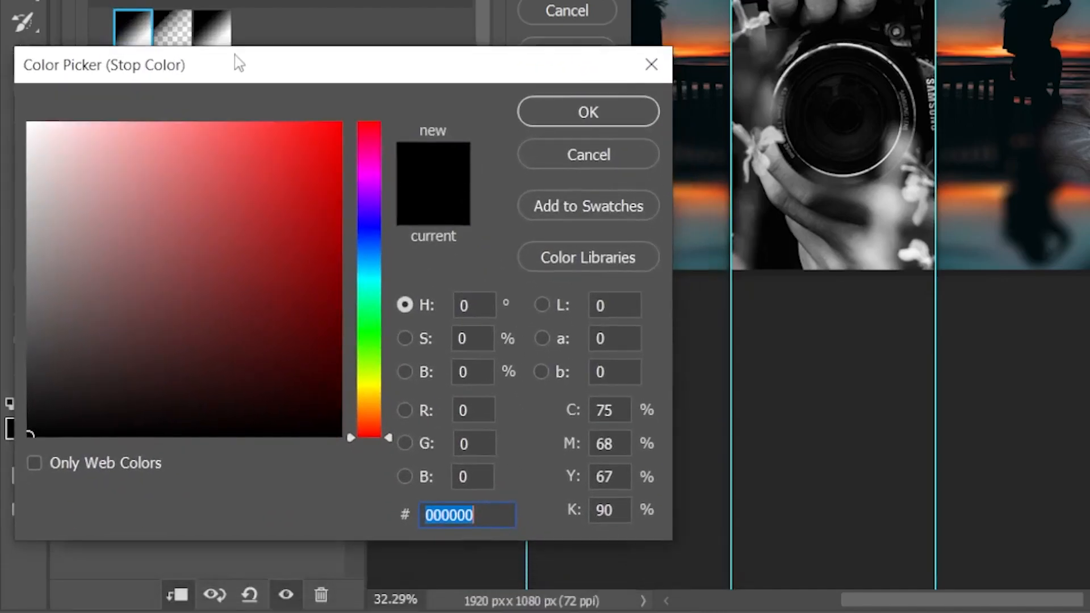
text(182)
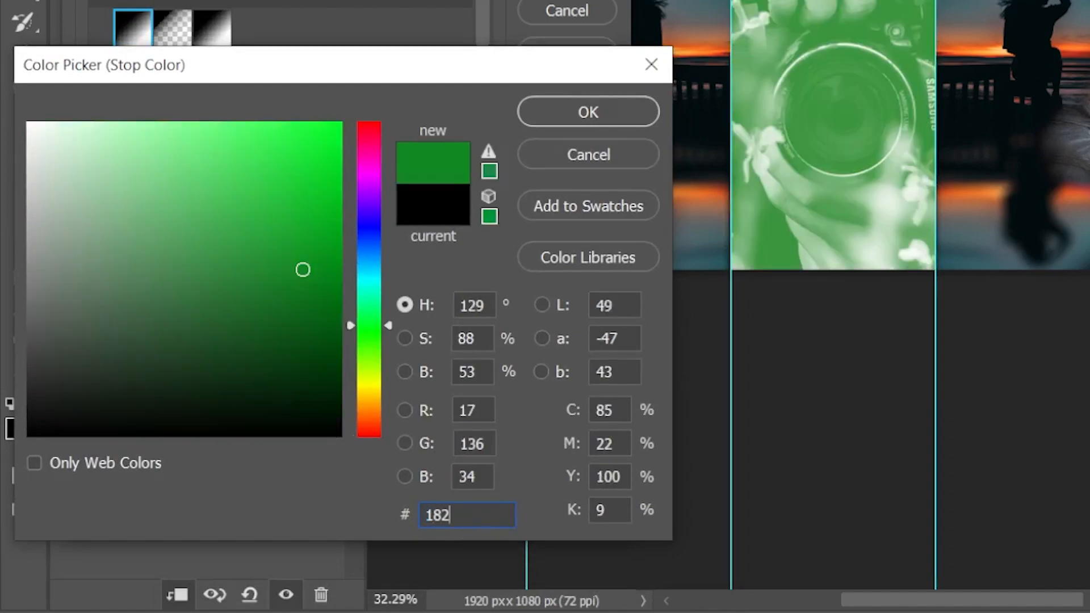
text(f3)
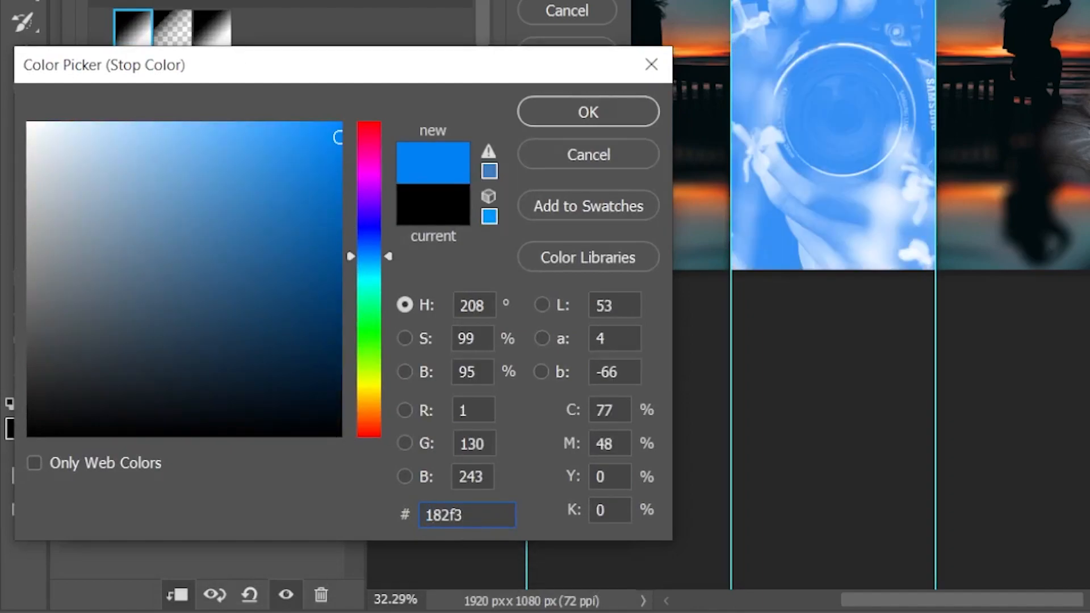
text(4)
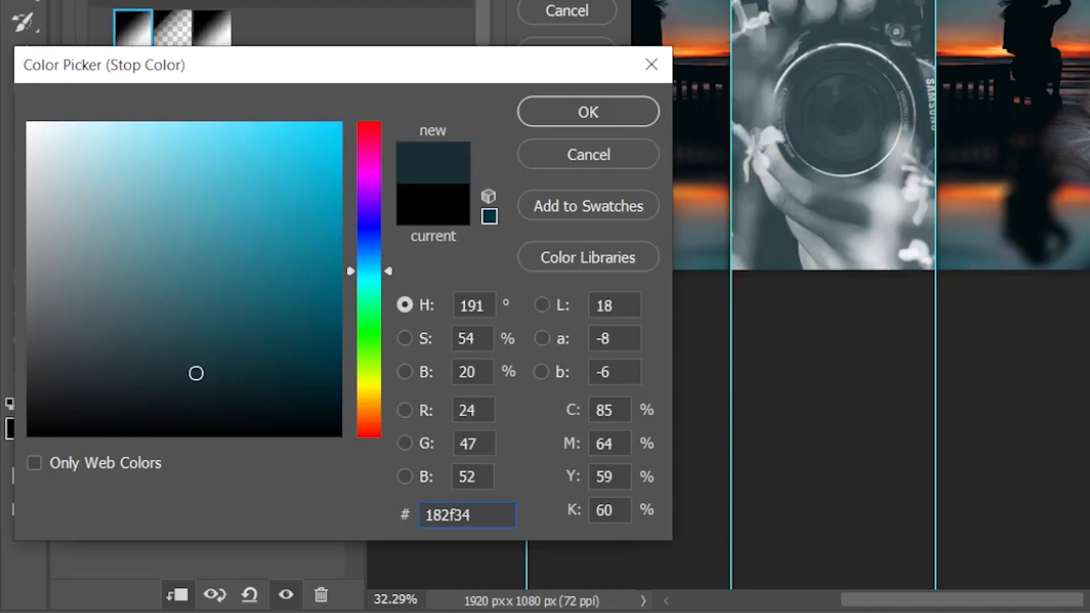
key(Return)
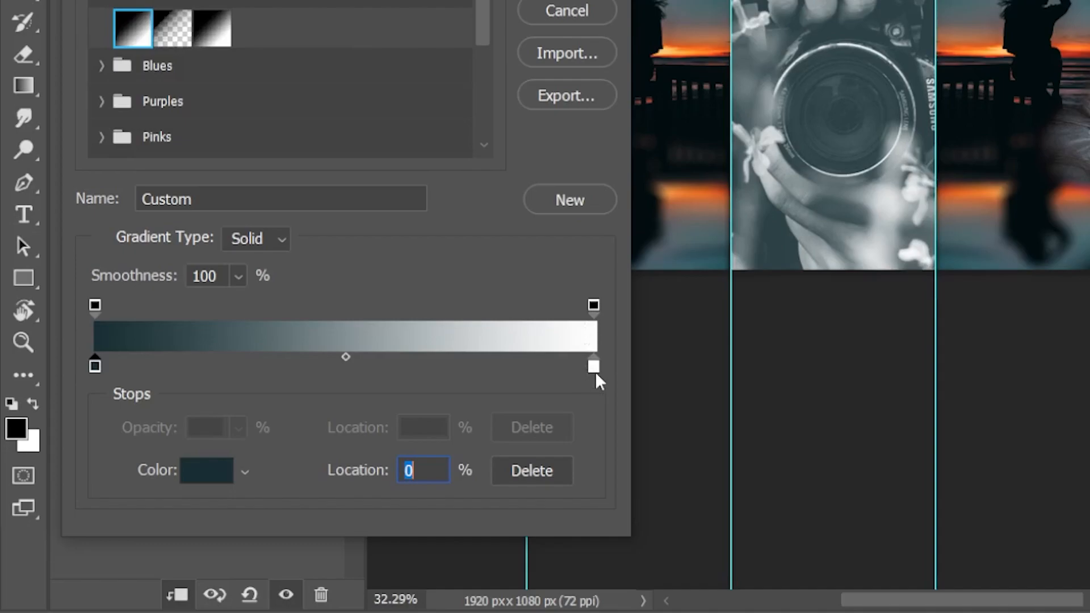
Set the gradient's white colour stop to #fea14a.
double_click(594, 368)
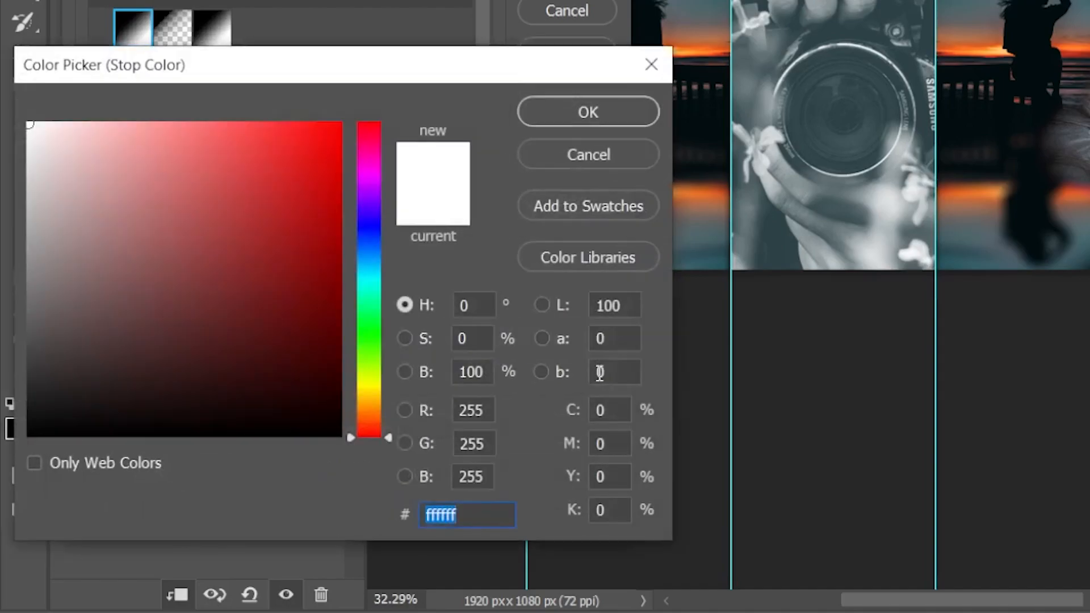
text(fea)
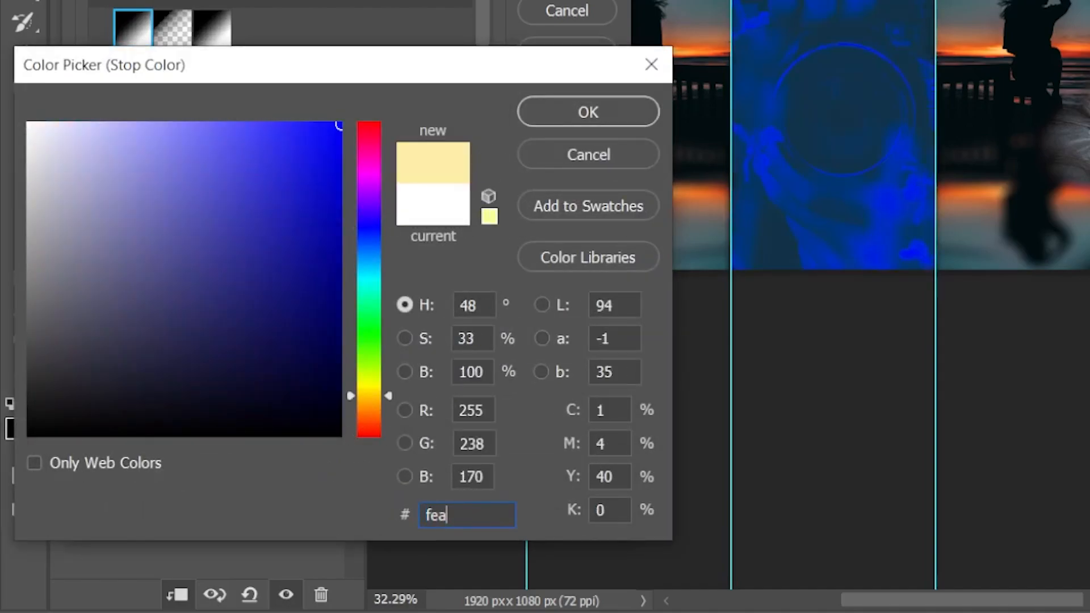
text(14a)
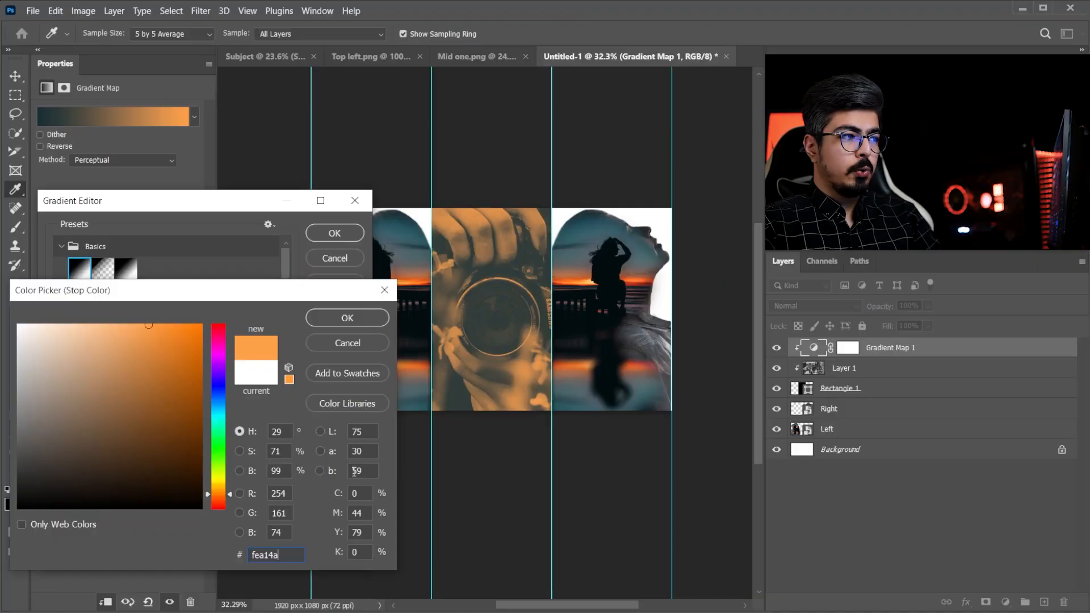
key(Return)
Set the dark colour stop's location to 20%, apply the gradient, and change the Gradient Map layer's blend mode to Soft Light.
click(57, 467)
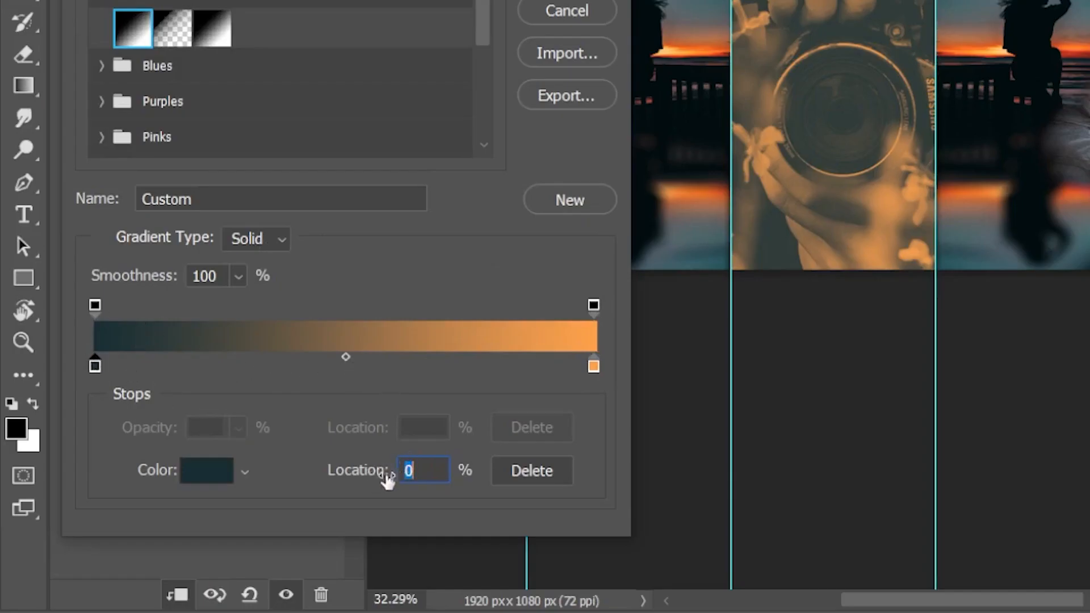
text(20)
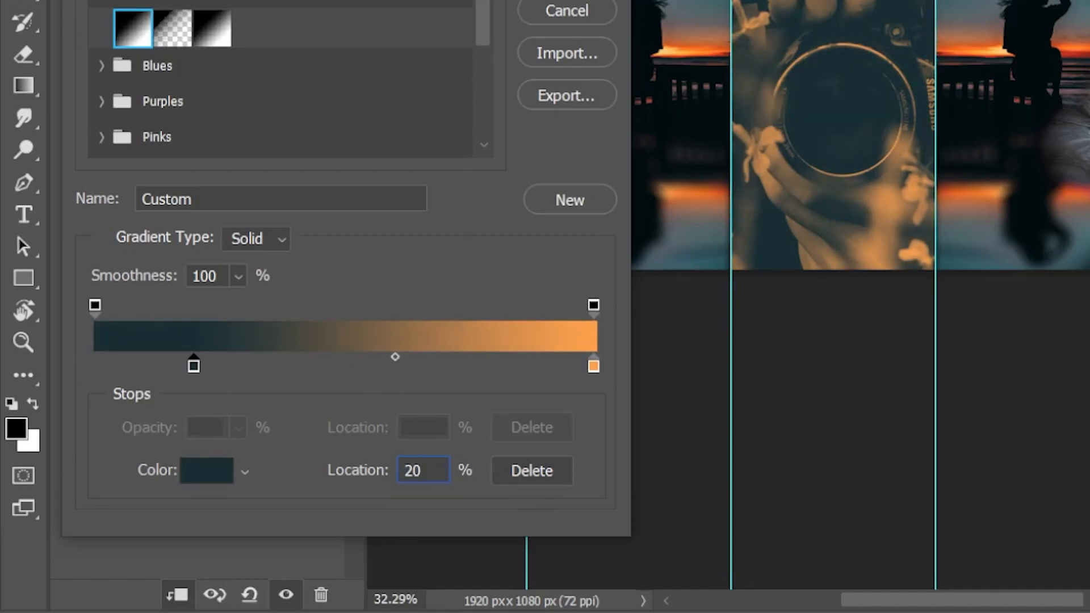
key(Return)
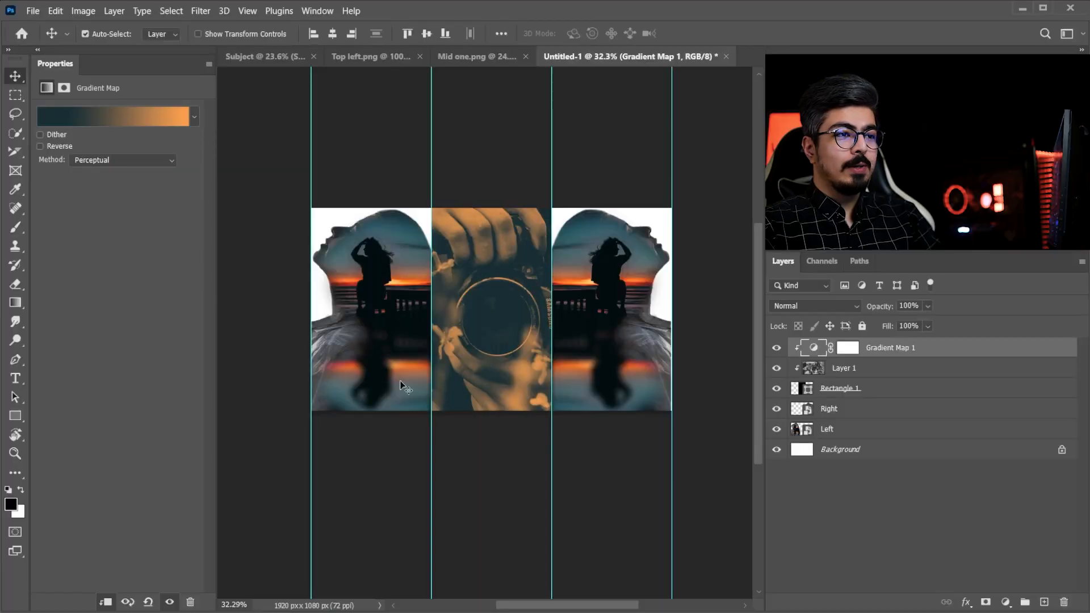
click(840, 306)
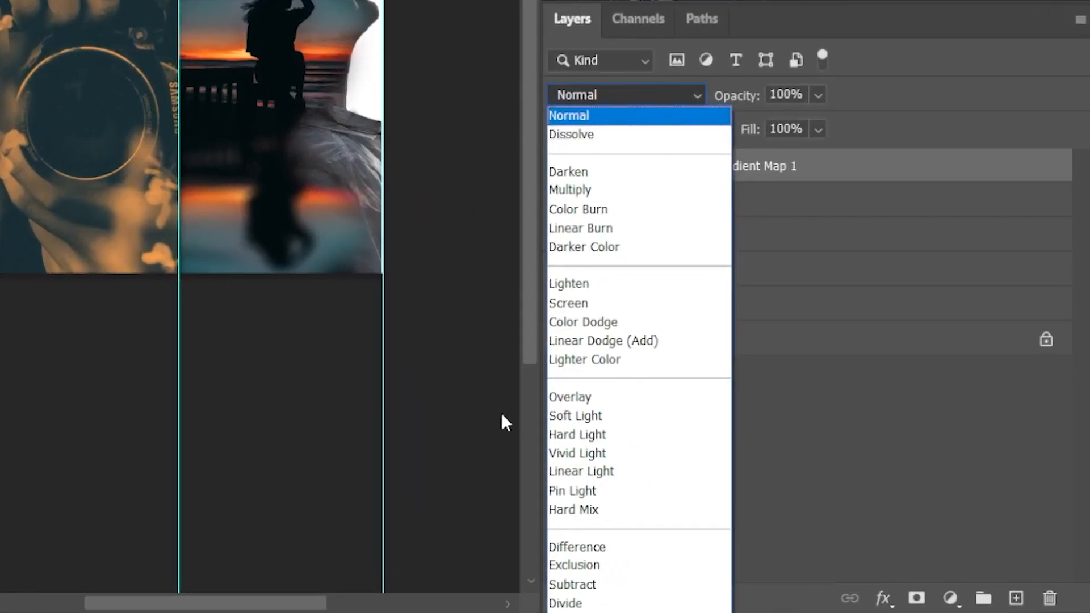
click(572, 415)
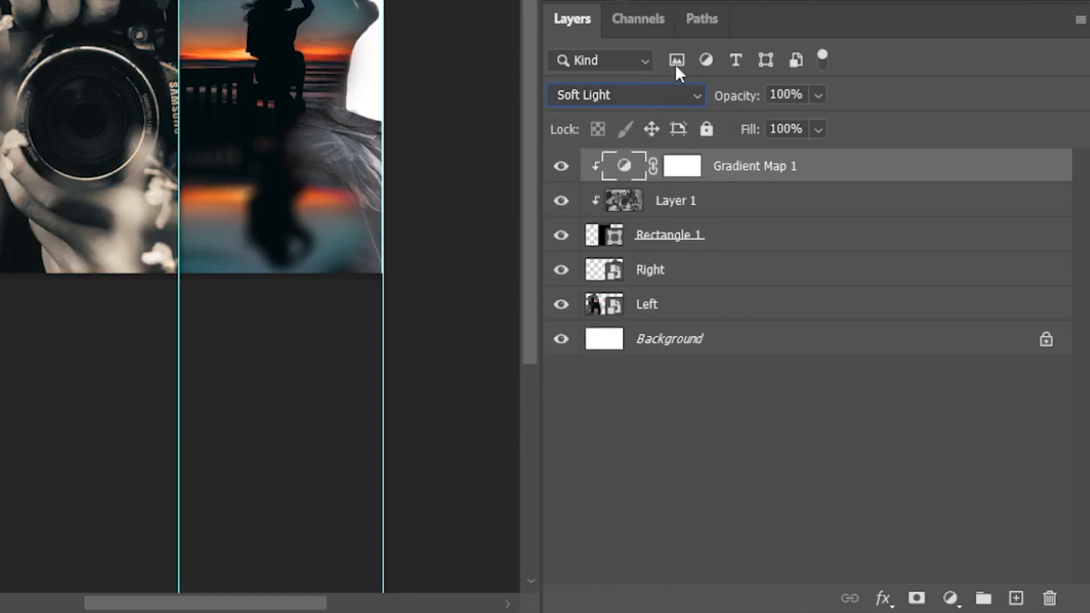
Lower the Gradient Map layer's opacity to 84%.
mouse_move(740, 99)
mouse_down()
mouse_move(705, 98)
mouse_move(720, 97)
mouse_up()
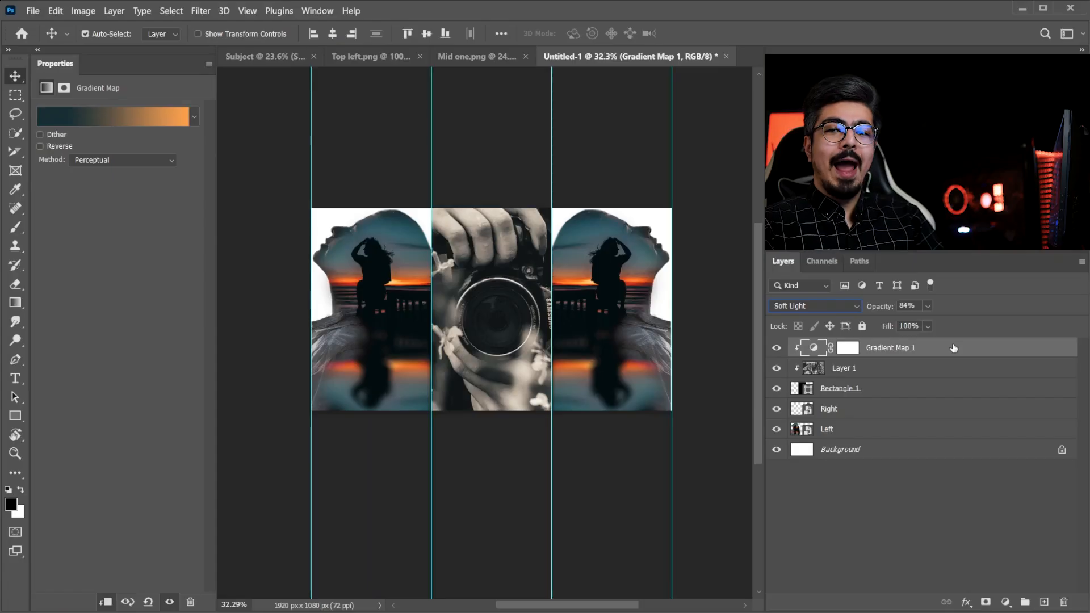
Give the Rectangle 1 shape a gradient stroke using the recent dark teal to orange gradient.
click(780, 247)
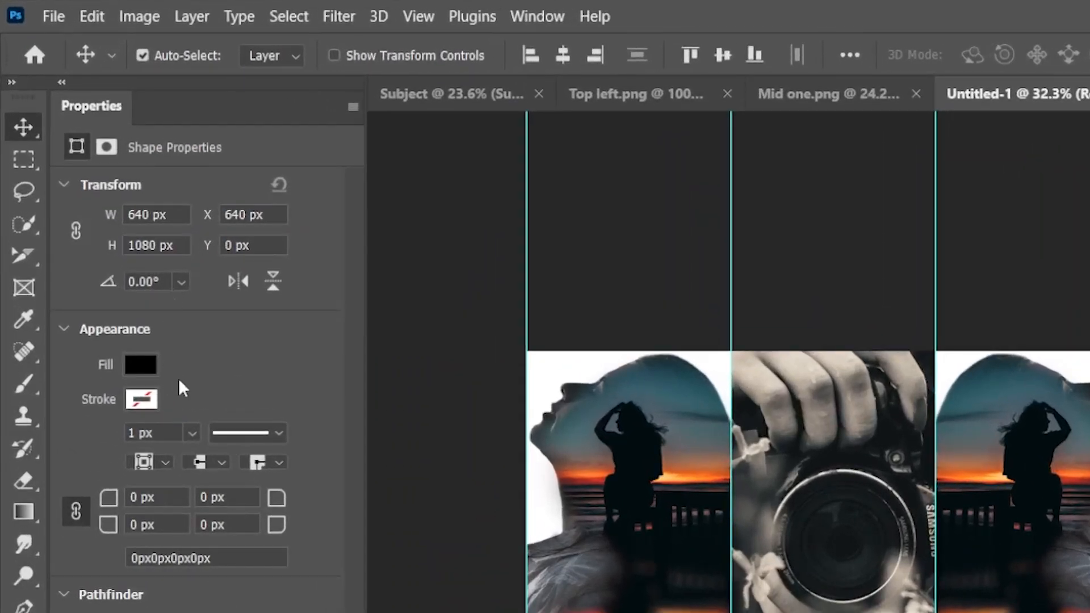
click(143, 401)
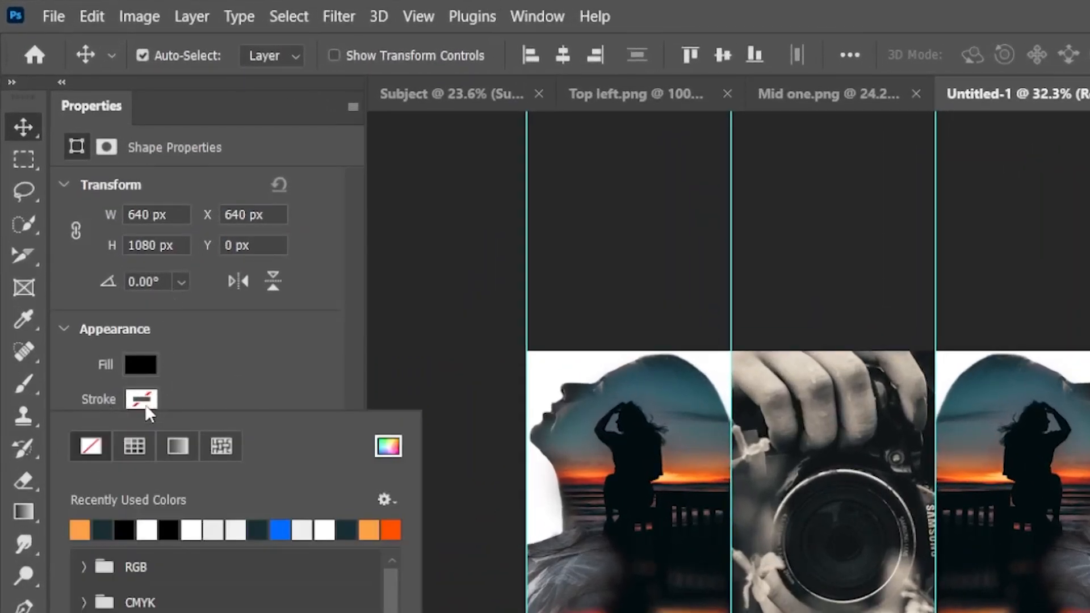
click(178, 446)
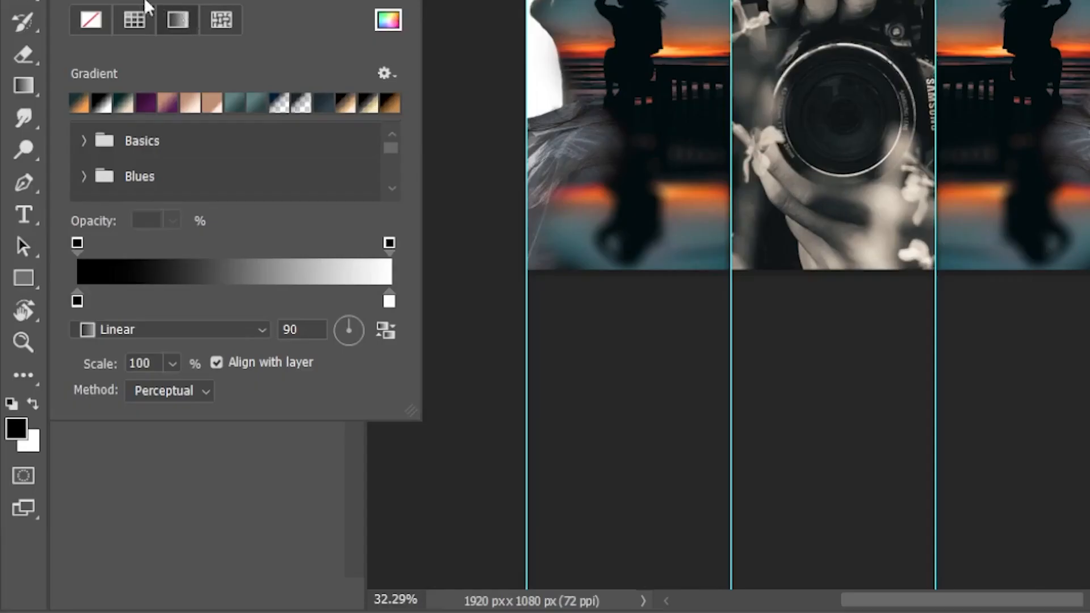
click(80, 104)
Set the stroke gradient's scale to 75% and its style to Reflected.
drag(158, 364, 114, 364)
text(75)
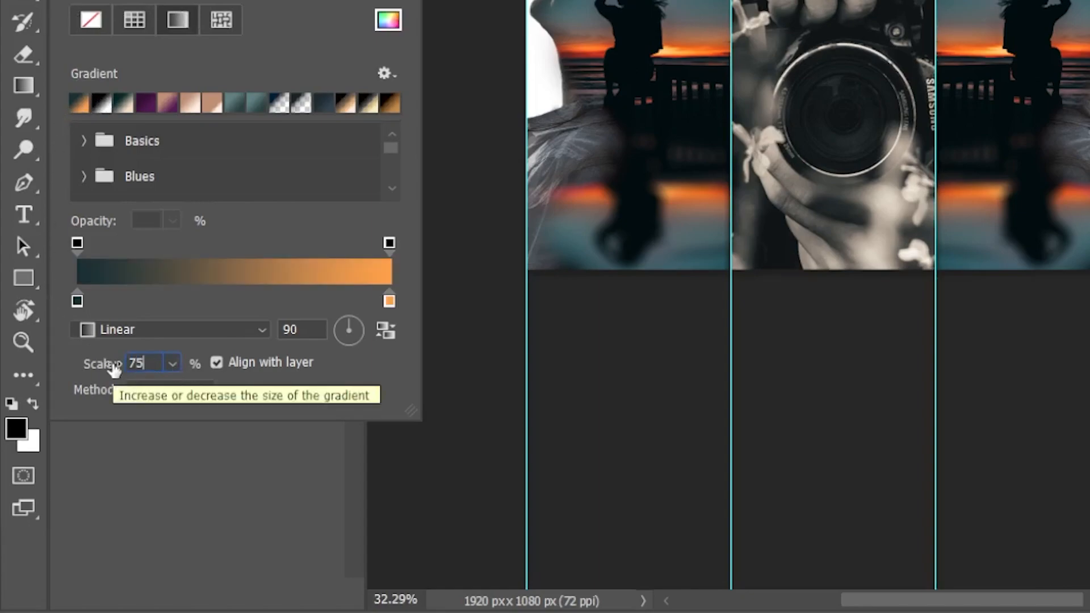
click(193, 333)
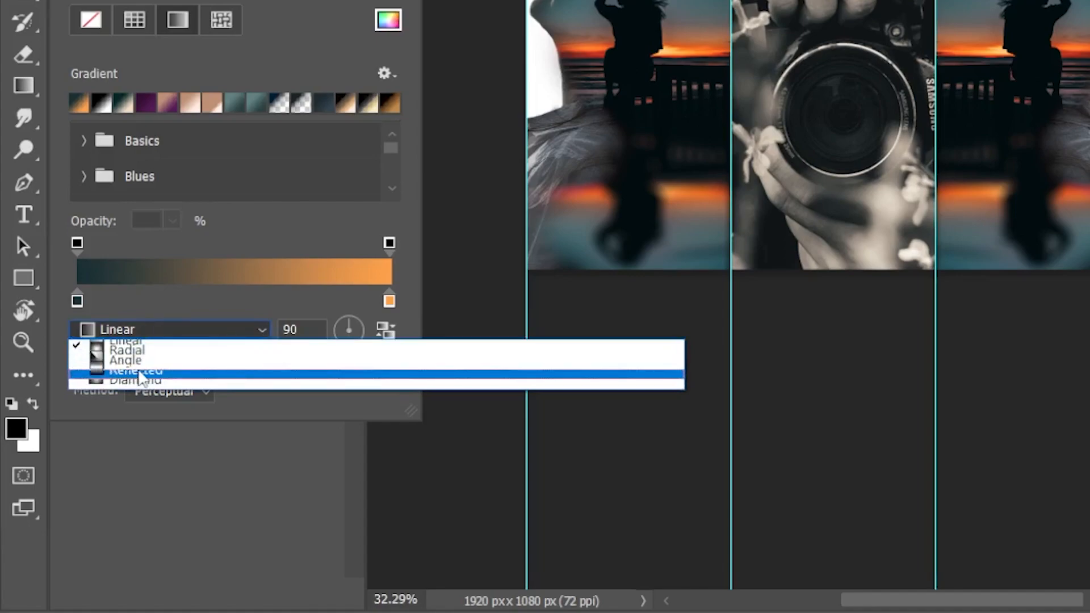
click(114, 370)
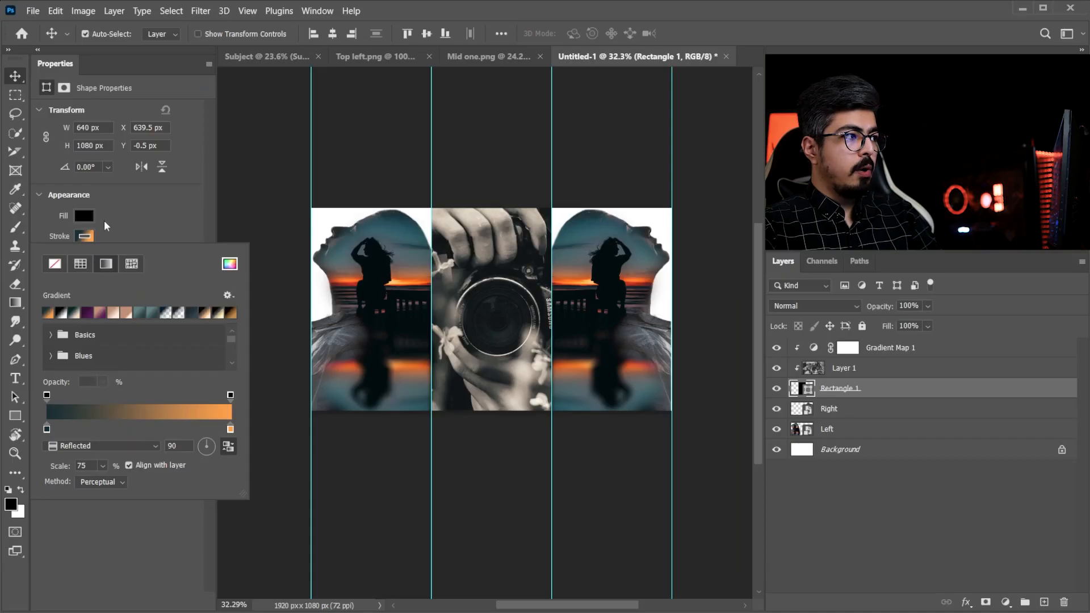
click(132, 220)
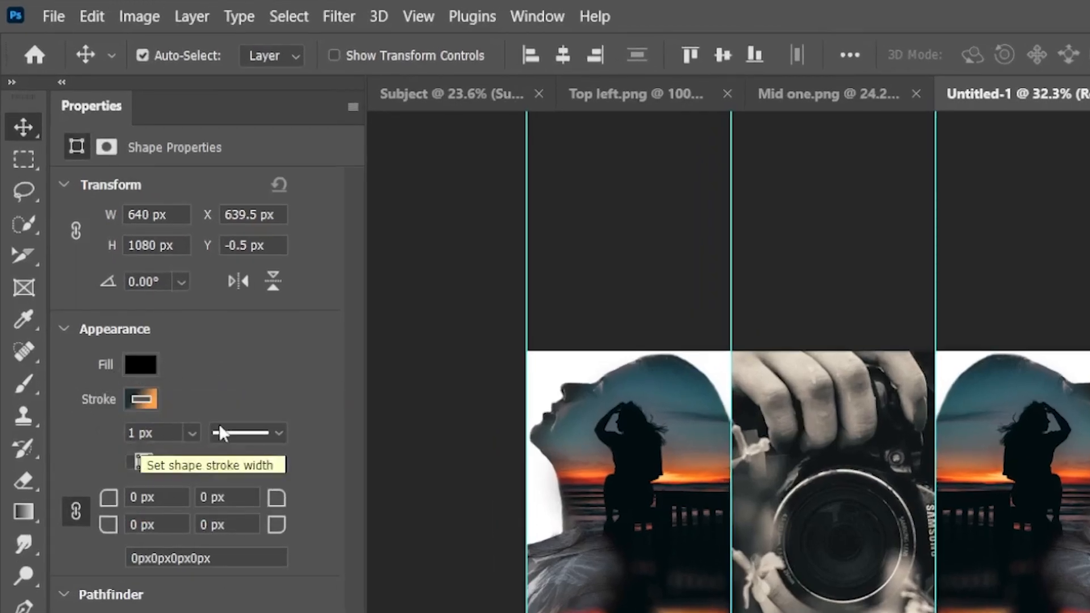
Widen Rectangle 1's stroke to about 20.46 px and align it to the outside of the shape.
click(192, 433)
drag(200, 463, 236, 456)
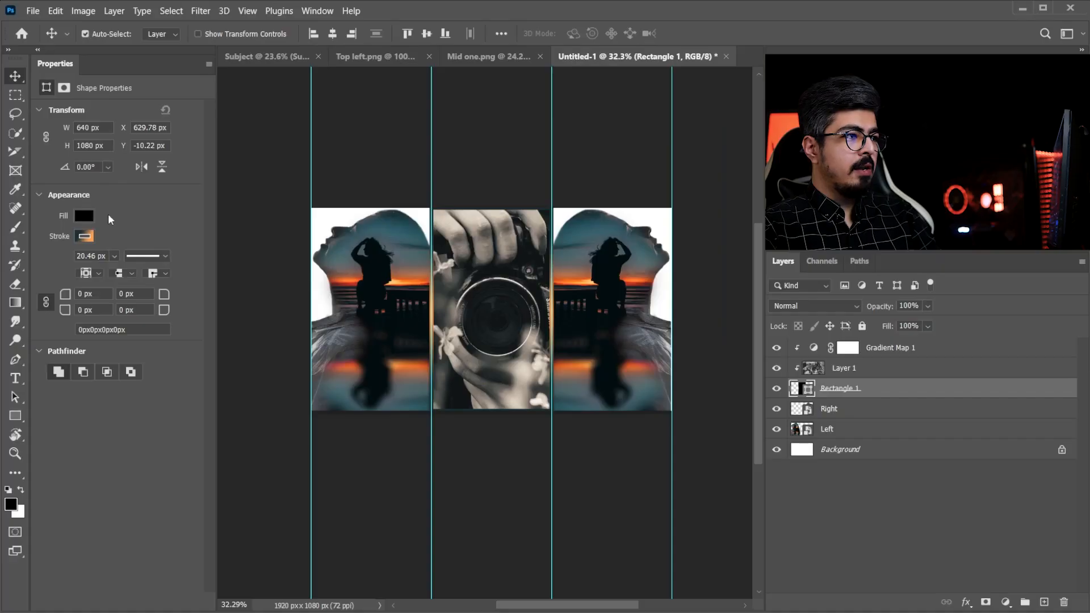
click(100, 274)
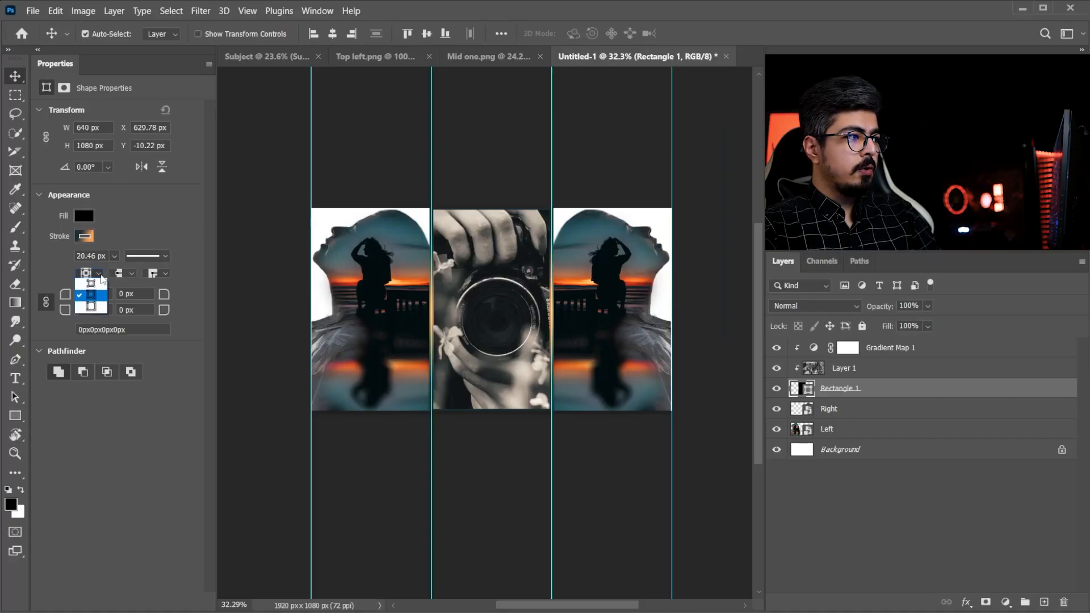
click(97, 306)
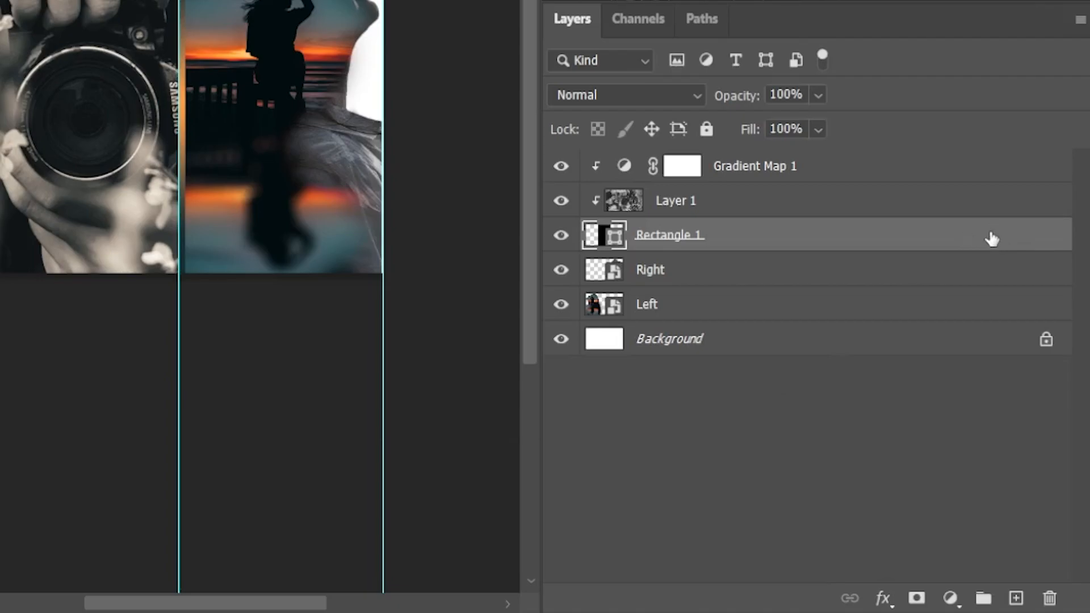
Add a Drop Shadow layer style to Rectangle 1.
double_click(991, 239)
drag(618, 165, 377, 179)
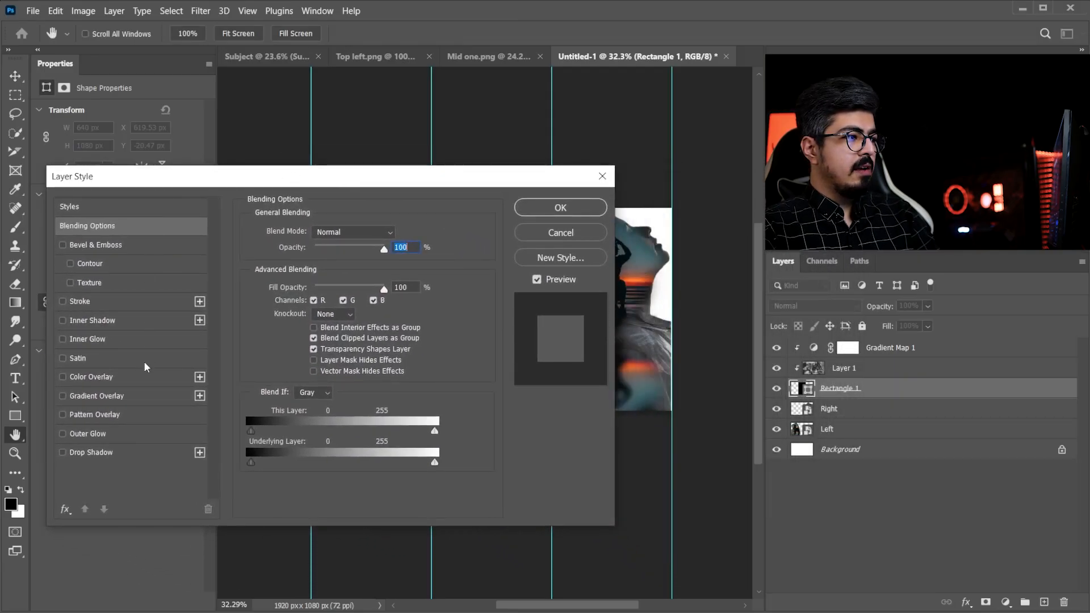
drag(273, 179, 291, 313)
drag(494, 108, 418, 29)
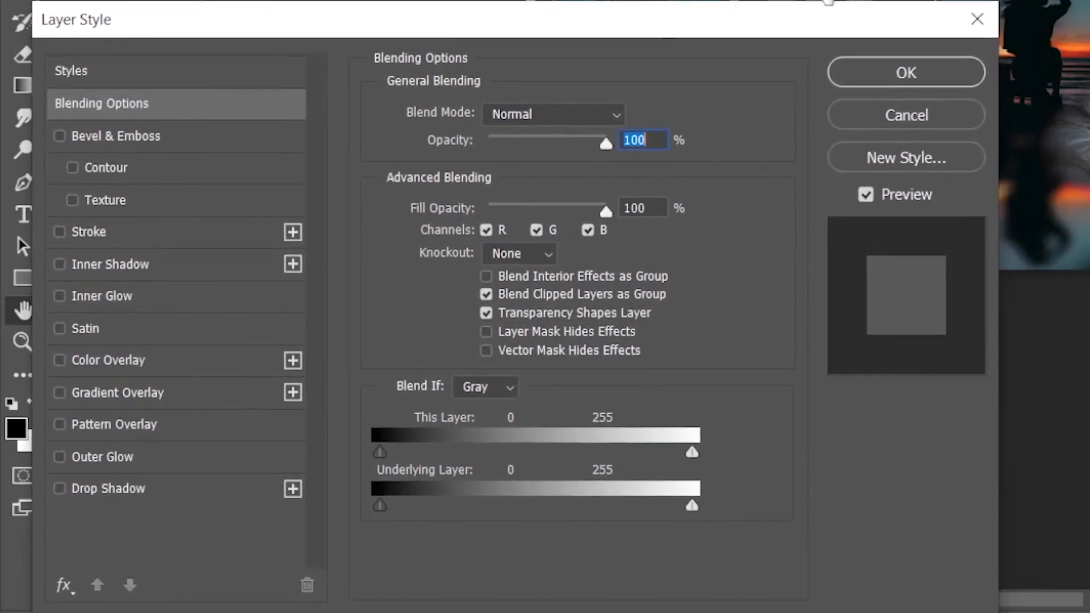
click(112, 494)
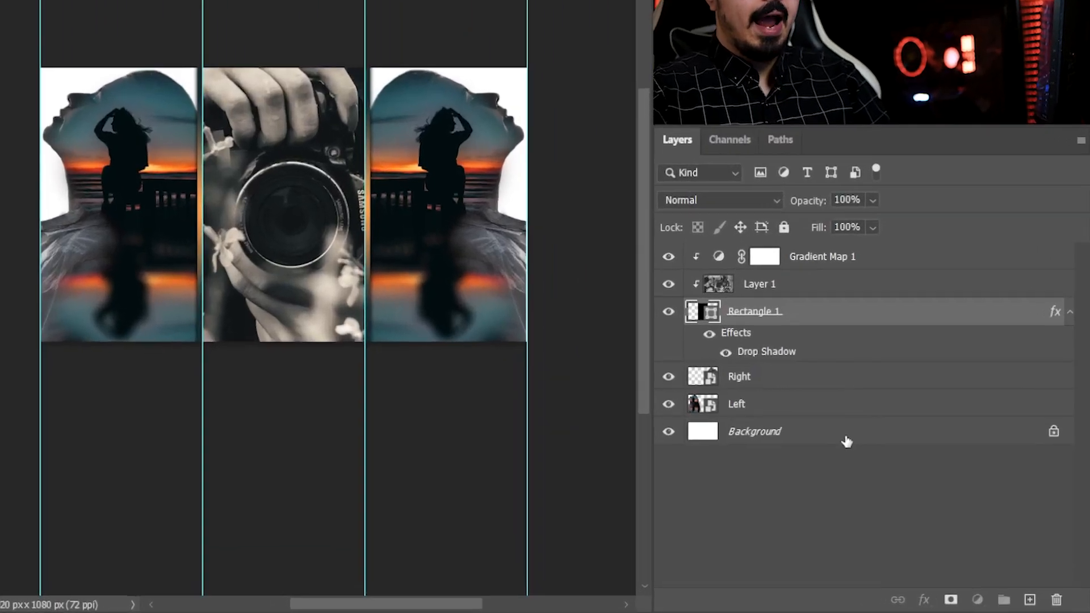
Duplicate the Background layer and lower the copy's exposure to -1.55 in the Camera Raw Filter.
click(863, 477)
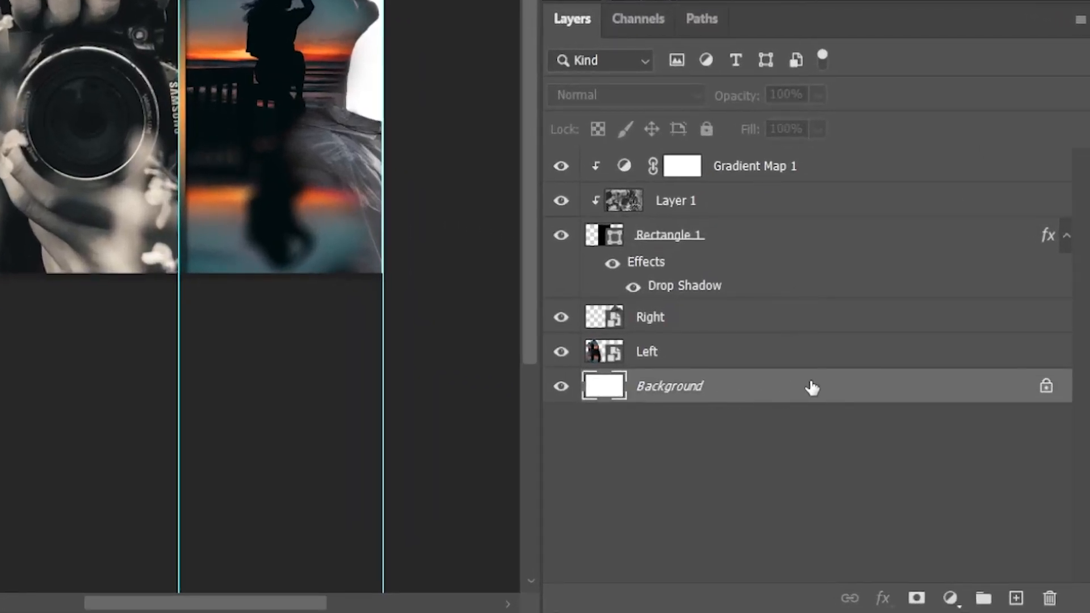
key(ctrl+j)
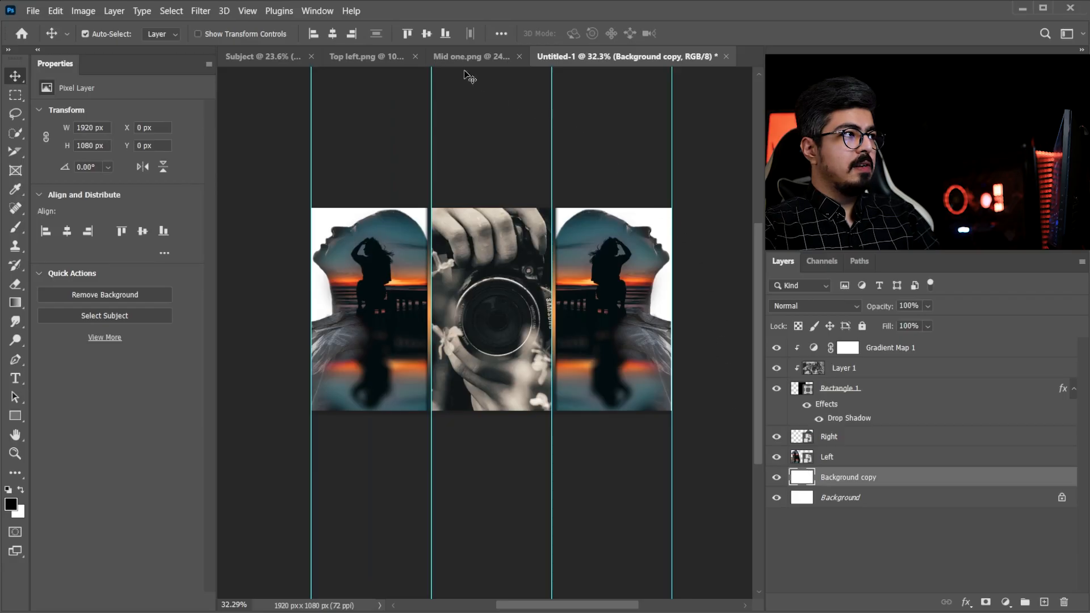
click(200, 10)
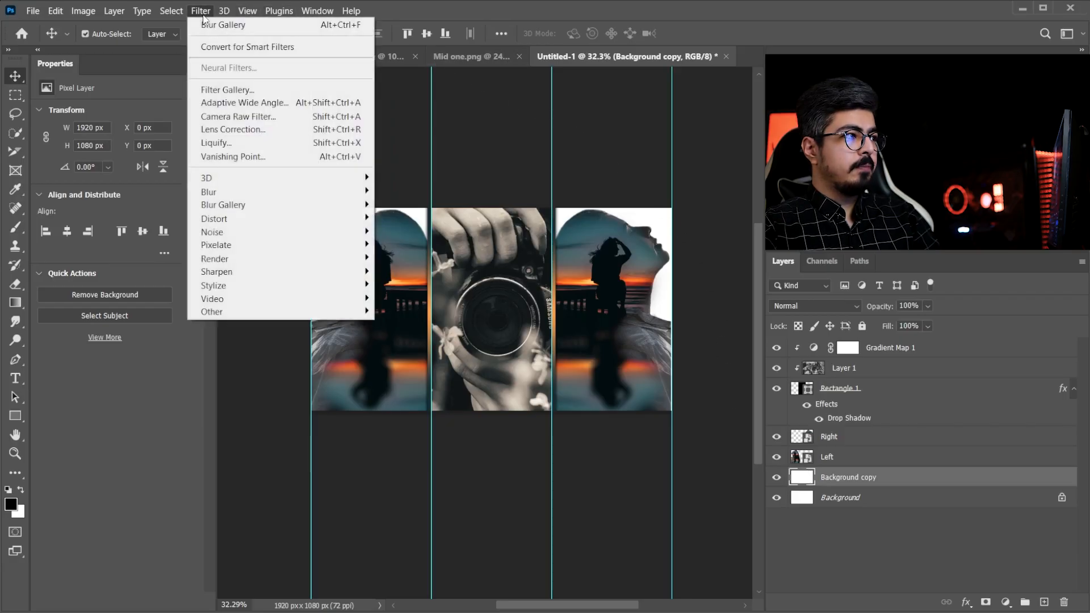
click(258, 117)
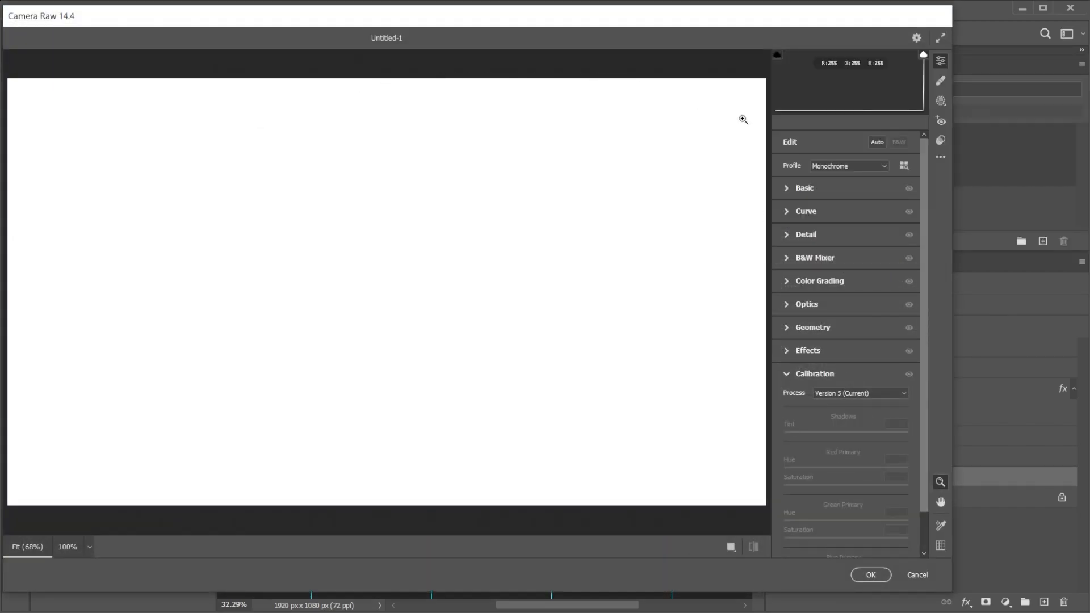
click(786, 189)
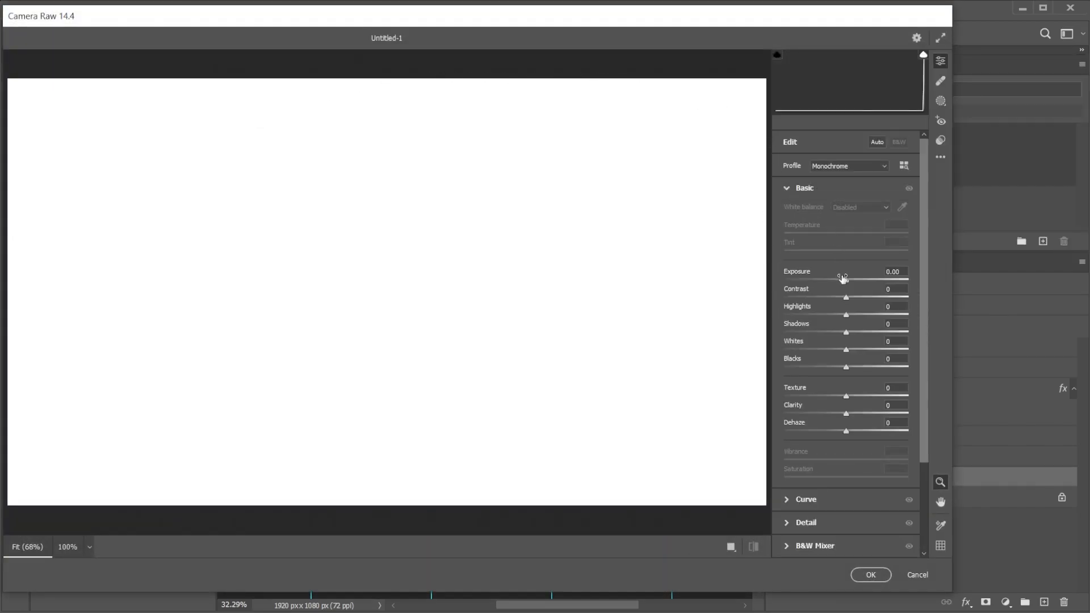
drag(847, 282, 829, 282)
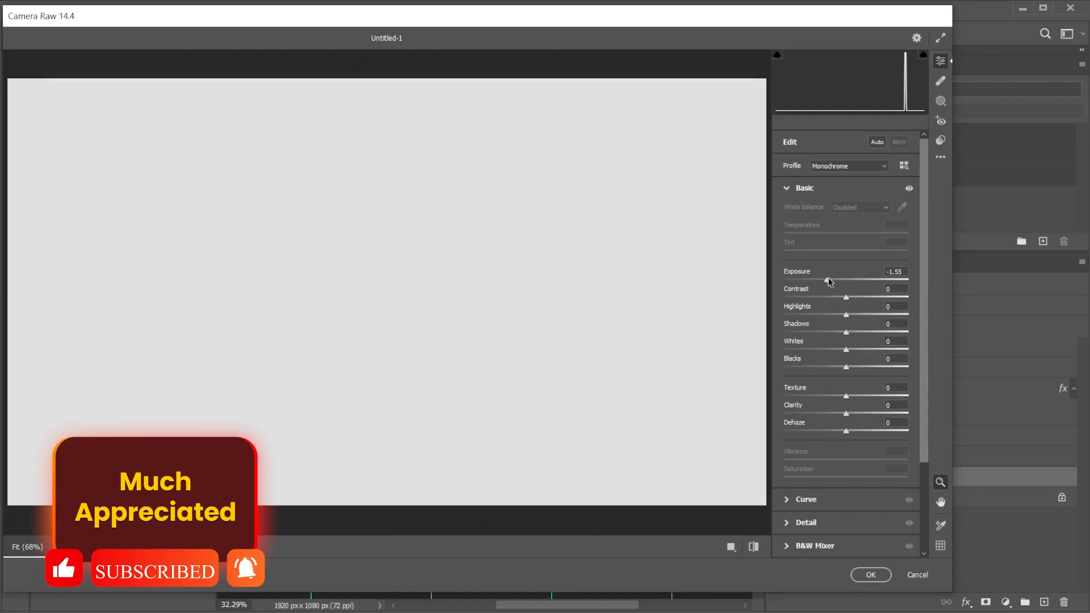
click(786, 188)
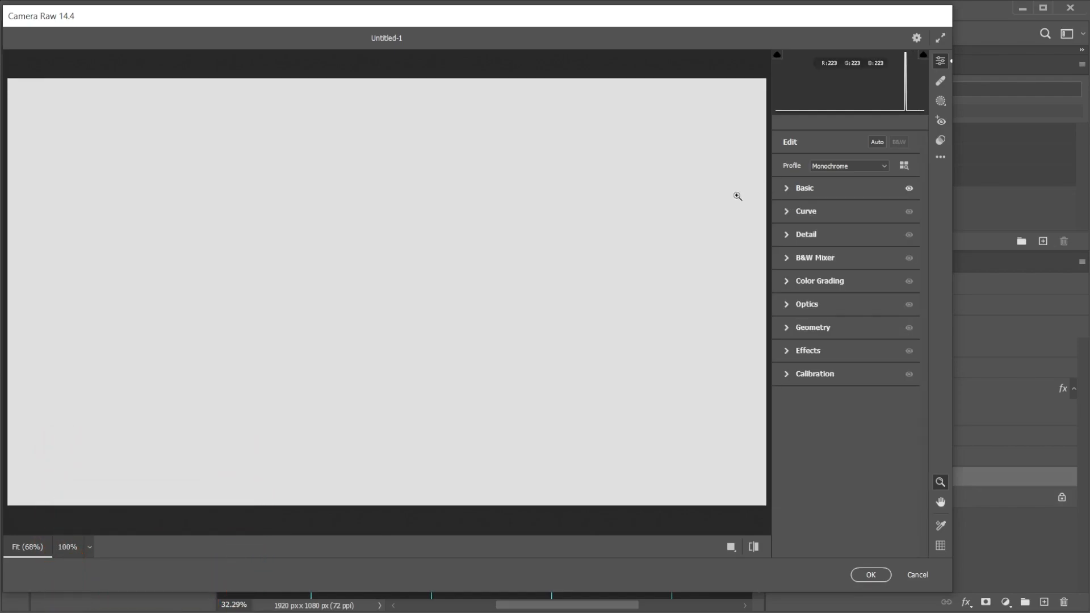
Add grain of 23 to the Background copy in Camera Raw and apply the filter.
click(787, 352)
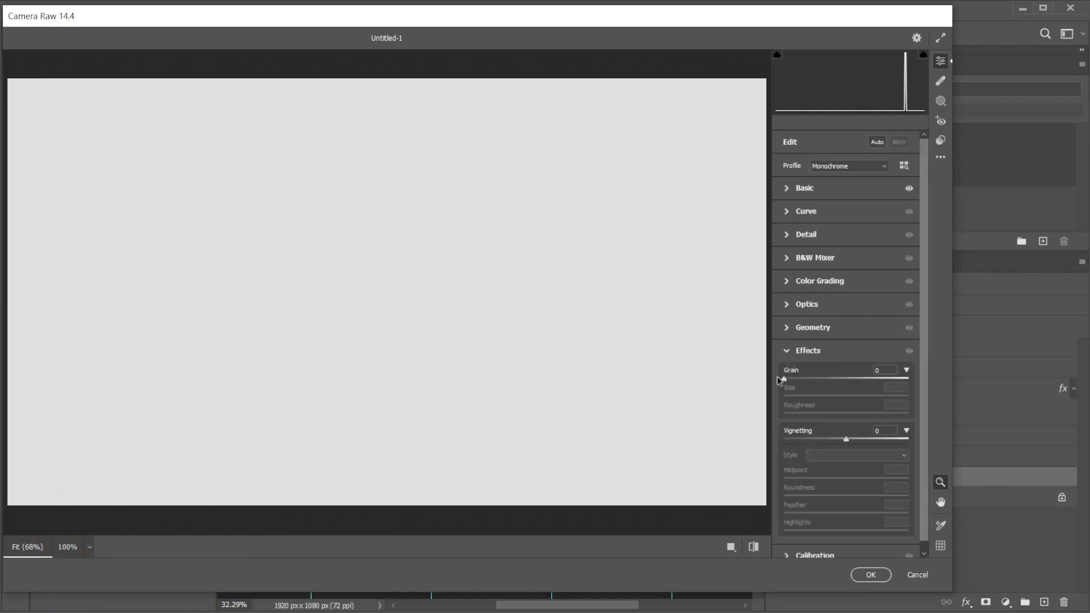
drag(784, 383, 810, 382)
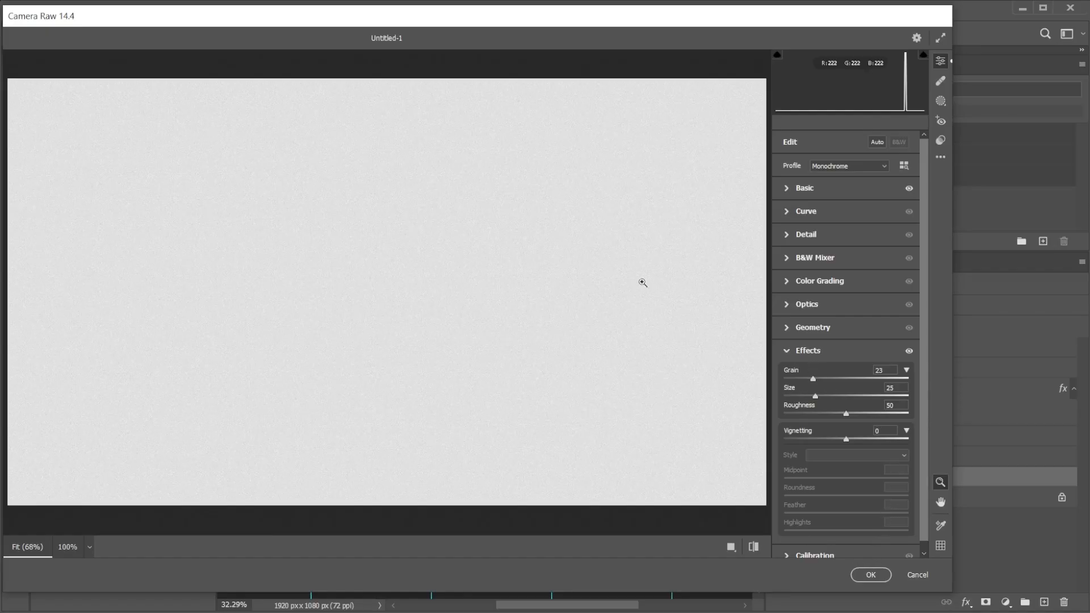
drag(488, 276, 492, 286)
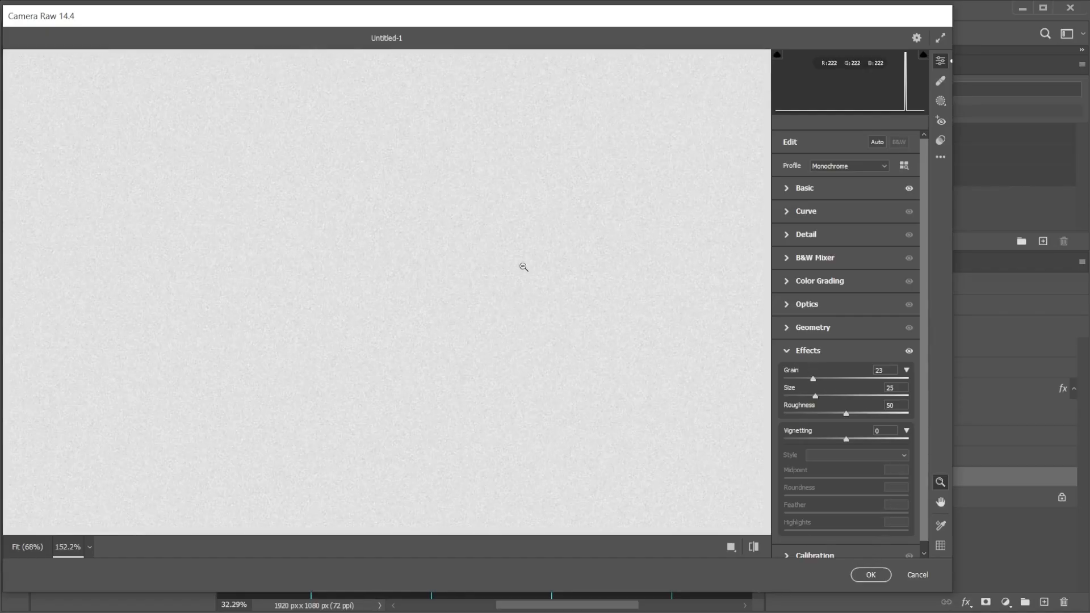
click(870, 575)
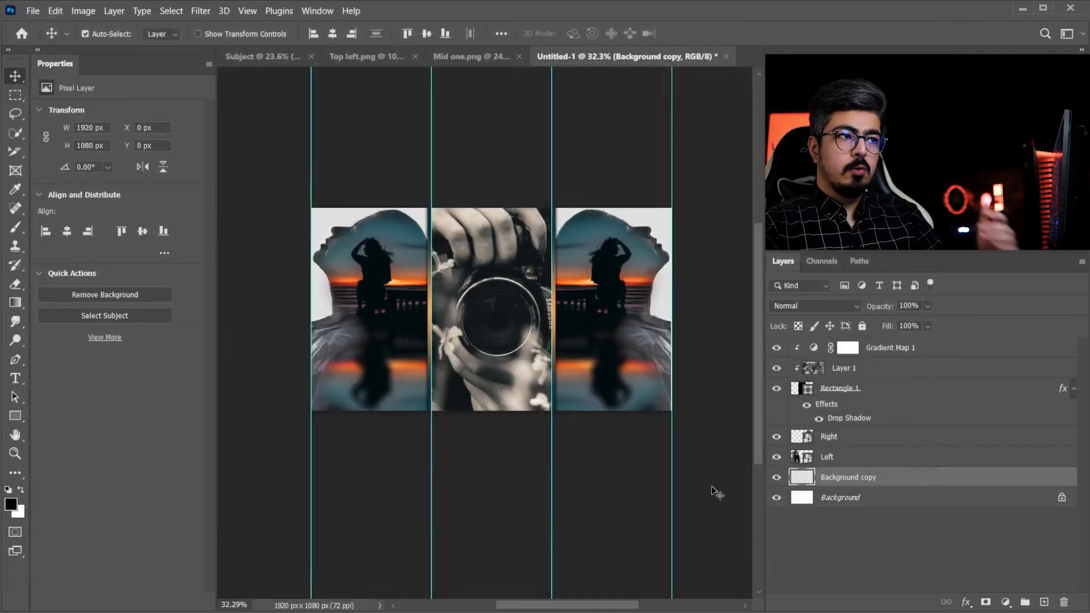
Apply a Gaussian Blur with a 1.0 px radius to the Background copy and inspect the softened grain up close.
scroll(364, 228, up, 5)
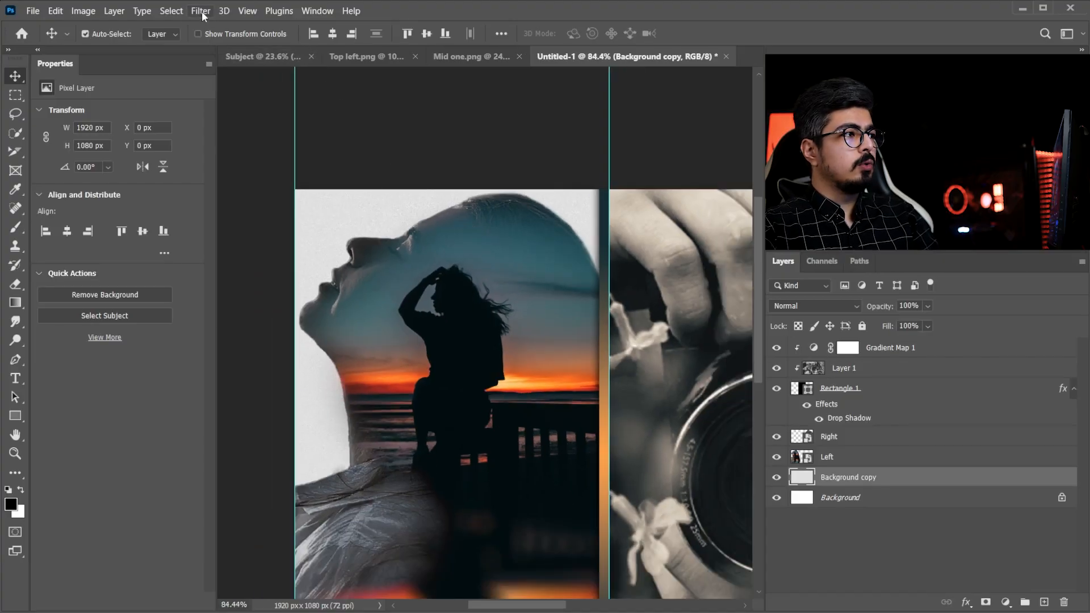
click(201, 11)
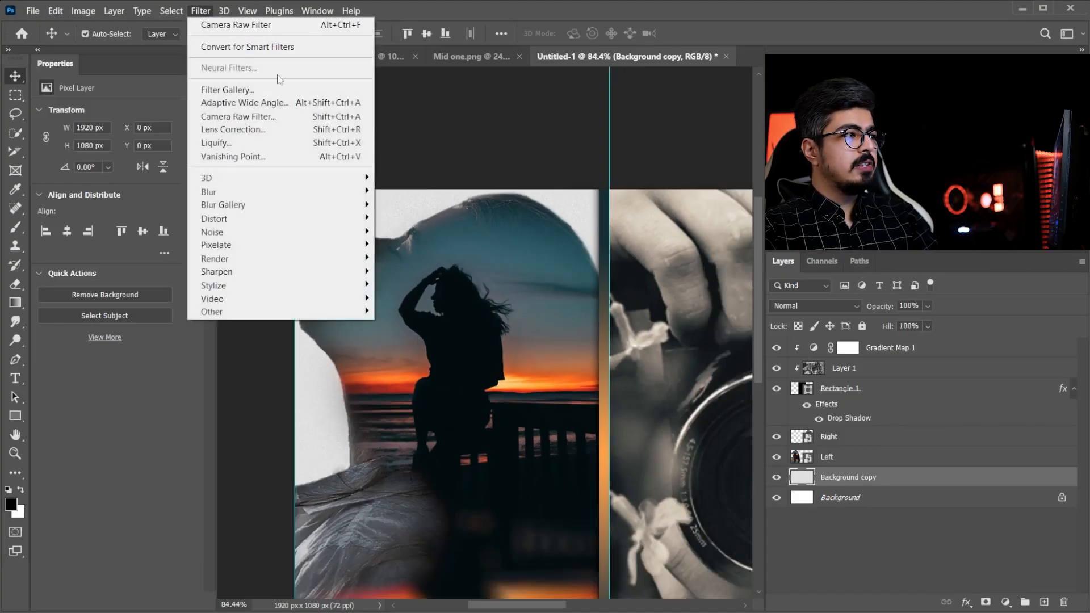
mouse_move(306, 193)
click(424, 245)
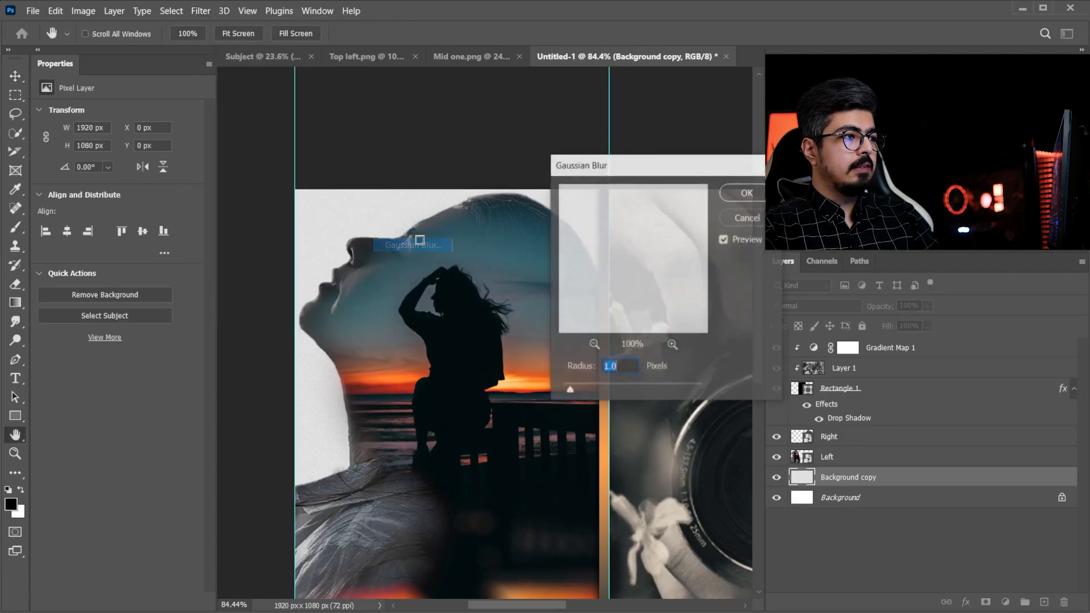
drag(644, 166, 252, 204)
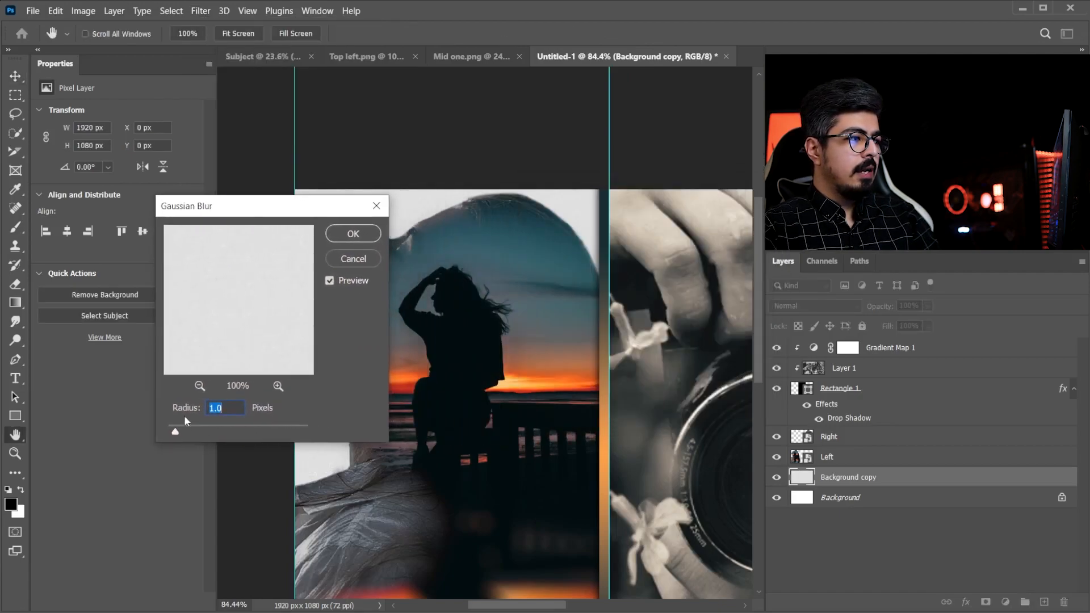
click(353, 234)
key(v)
scroll(403, 209, up, 6)
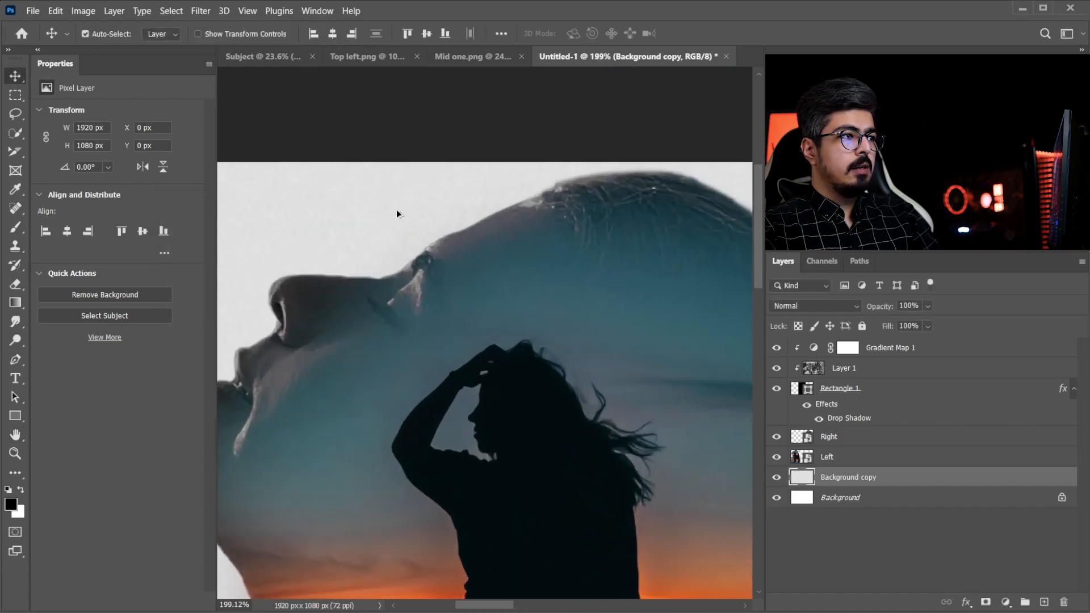
scroll(428, 244, left, 3)
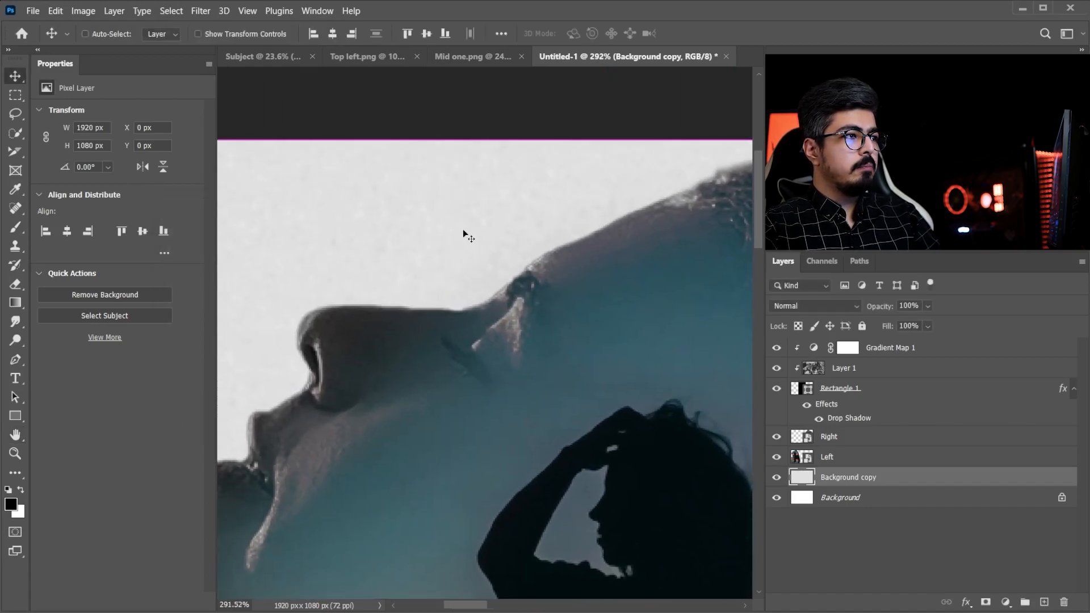